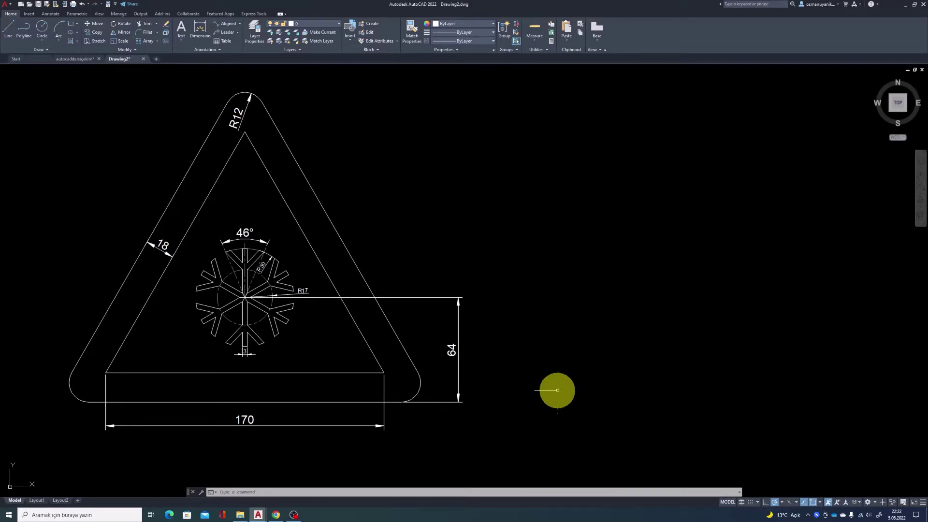
# - Review and accept the object snap settings from the drafting settings dialog
pyautogui.scroll(-2, 483, 353)
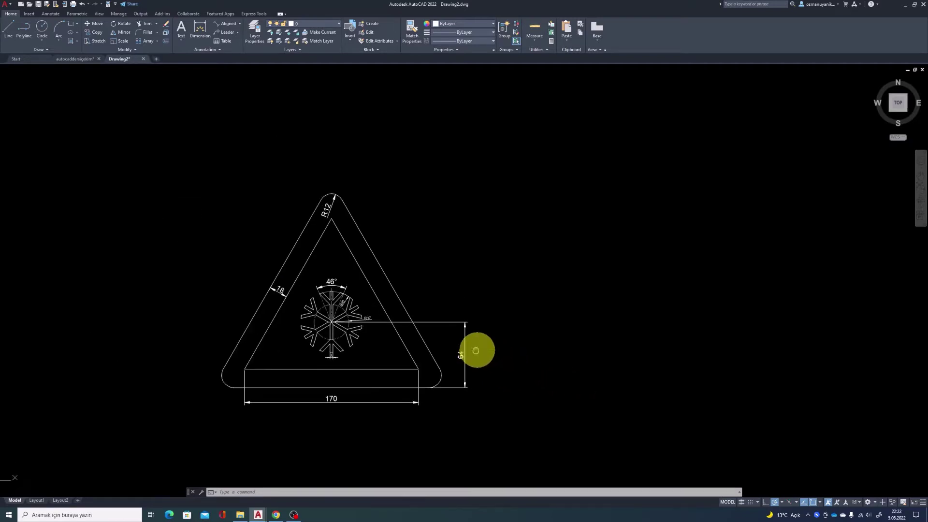
pyautogui.scroll(2, 262, 334)
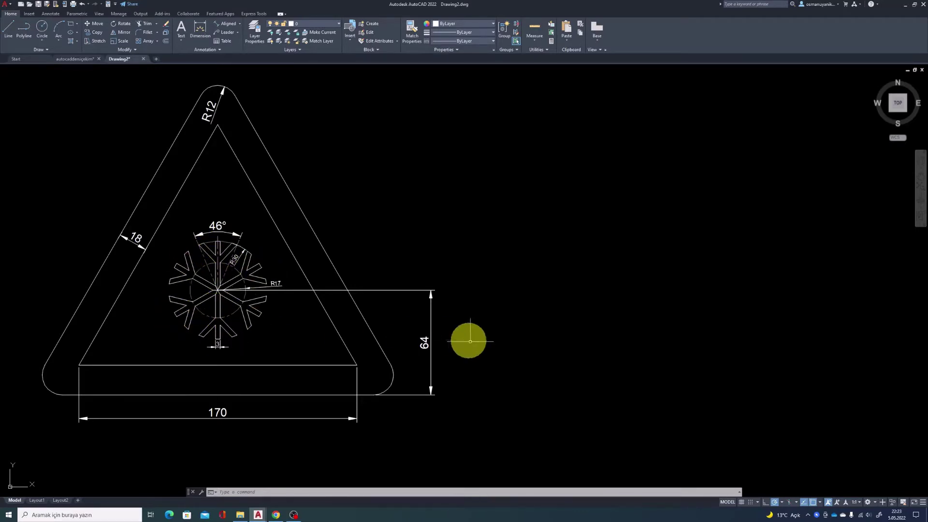
pyautogui.moveTo(520, 342); pyautogui.dragTo(513, 331, button='middle')
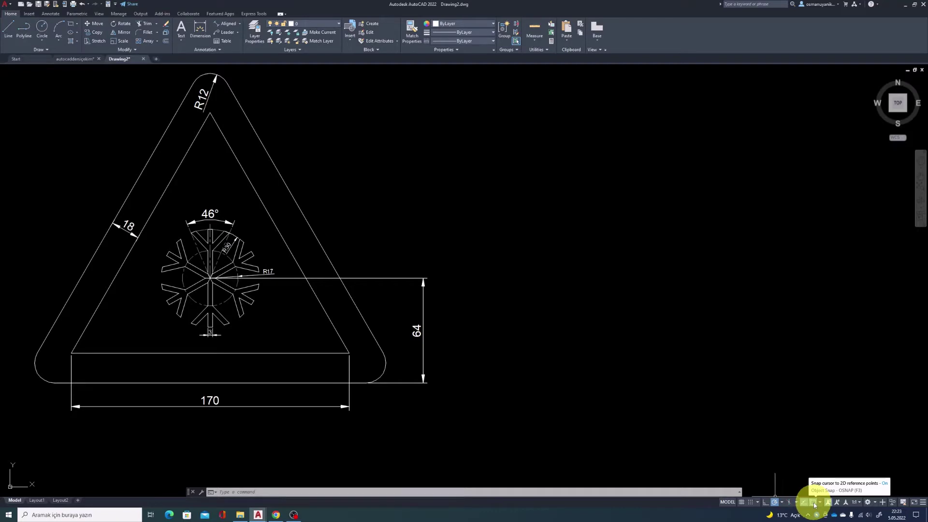
pyautogui.rightClick(815, 505)
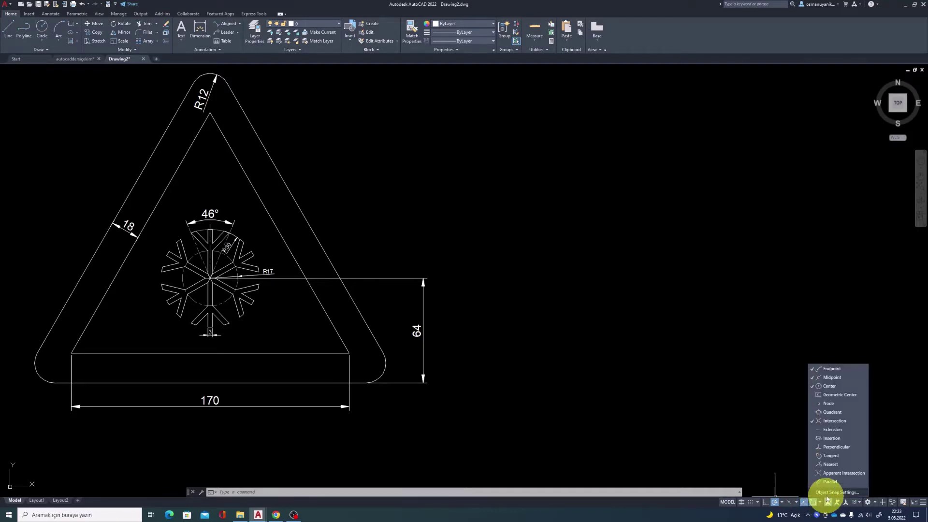
pyautogui.click(825, 492)
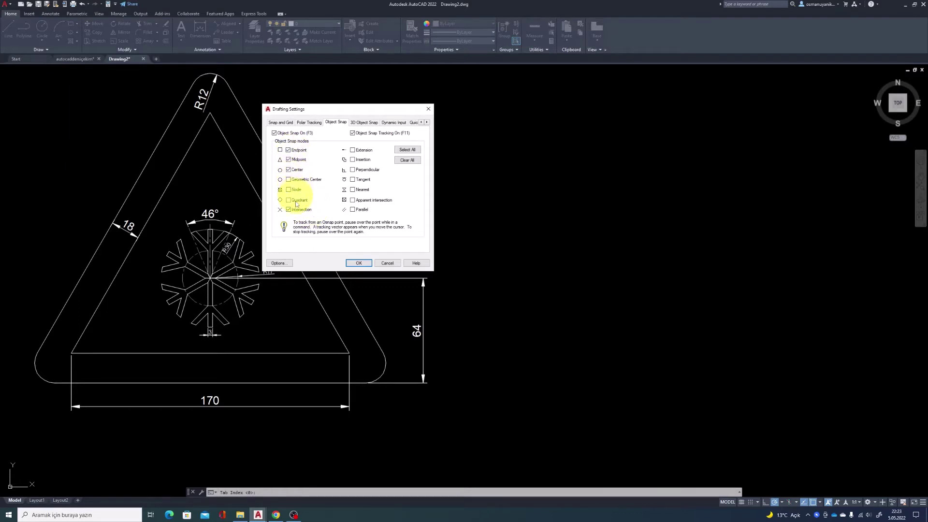
pyautogui.click(363, 266)
# - Draw a 3-sided polygon by edge, 170 units long, right of the reference sign
pyautogui.moveTo(541, 350); pyautogui.dragTo(530, 331, button='middle')
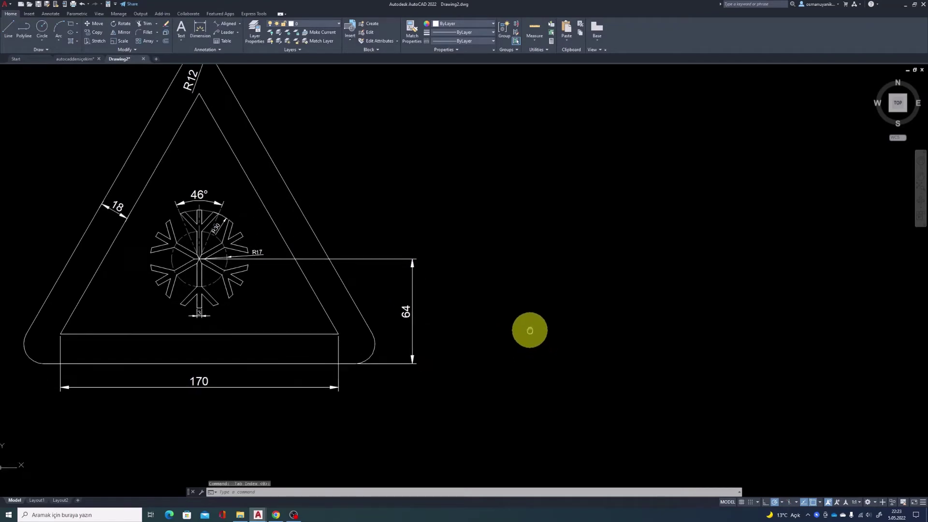
pyautogui.scroll(2, 530, 330)
pyautogui.scroll(-1, 261, 307)
pyautogui.scroll(-1, 394, 315)
pyautogui.moveTo(259, 296)
pyautogui.mouseDown(button='middle')
pyautogui.moveTo(393, 315)
pyautogui.moveTo(392, 330)
pyautogui.mouseUp(button='middle')
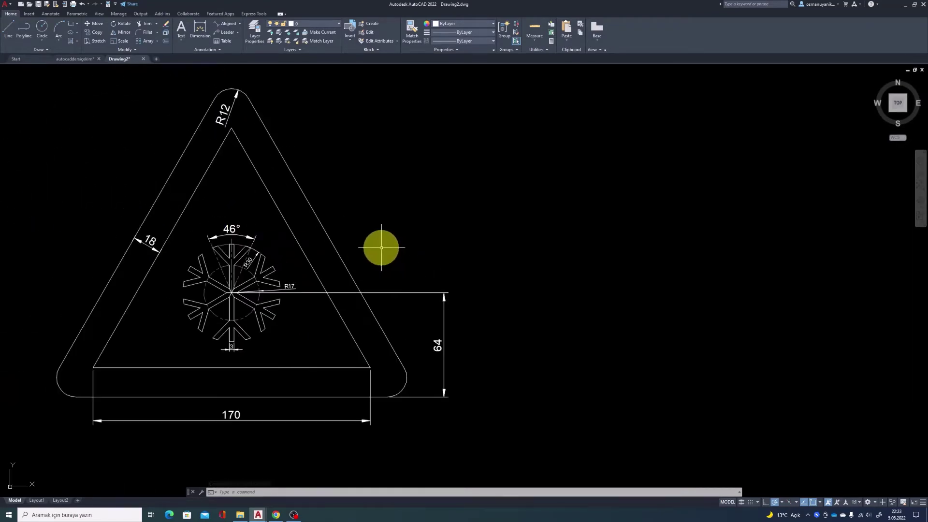
pyautogui.moveTo(380, 249); pyautogui.dragTo(370, 234, button='middle')
pyautogui.write('POL')
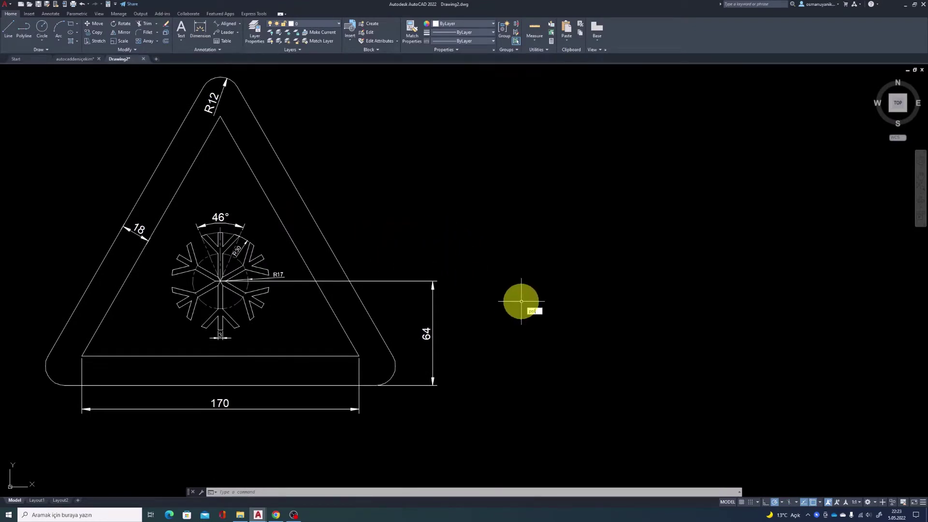
pyautogui.press('Return')
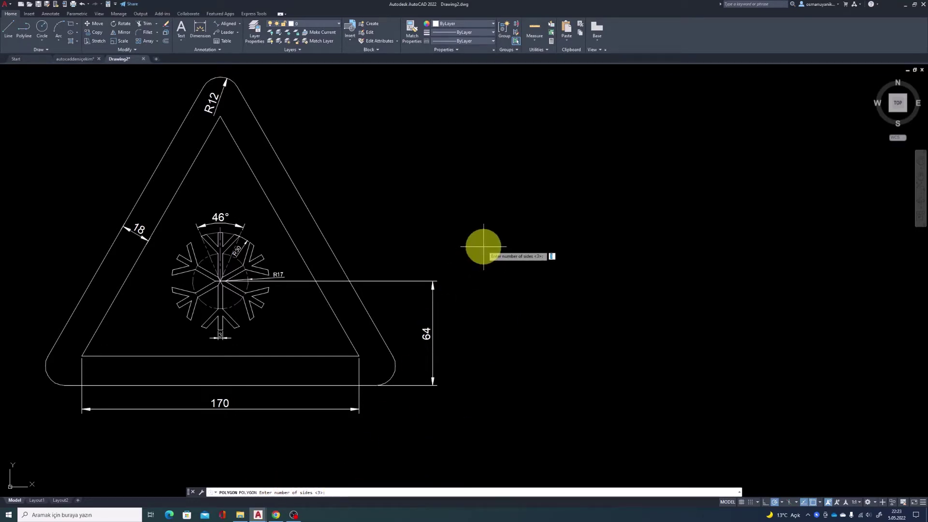
pyautogui.press('Return')
pyautogui.scroll(-3, 484, 247)
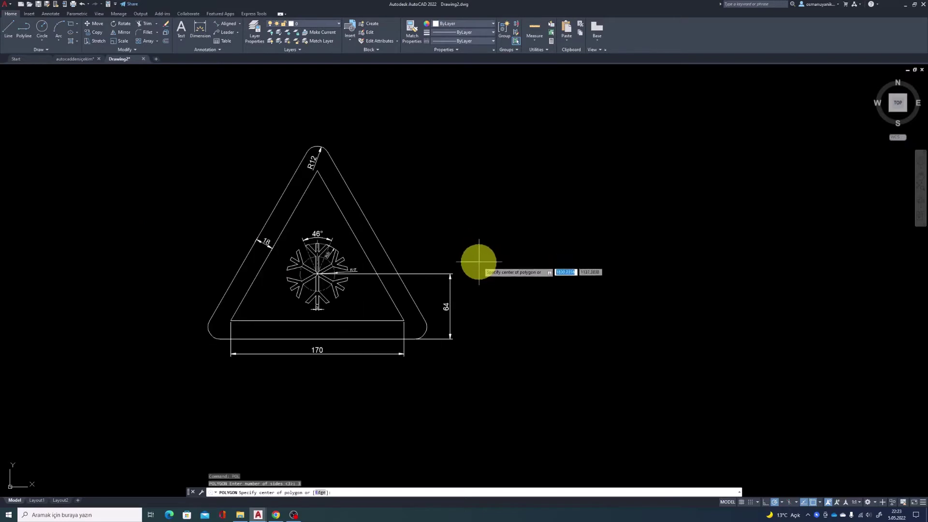
pyautogui.moveTo(478, 261); pyautogui.dragTo(375, 278, button='middle')
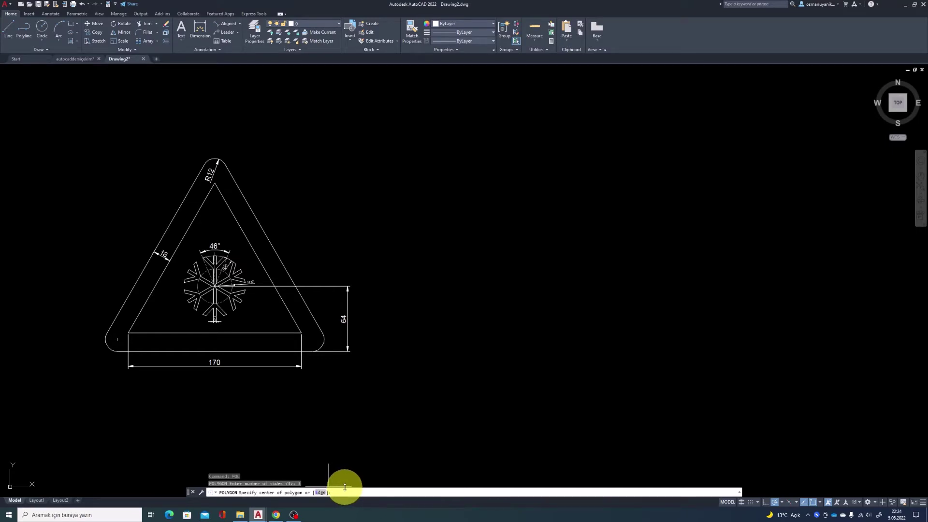
pyautogui.click(320, 494)
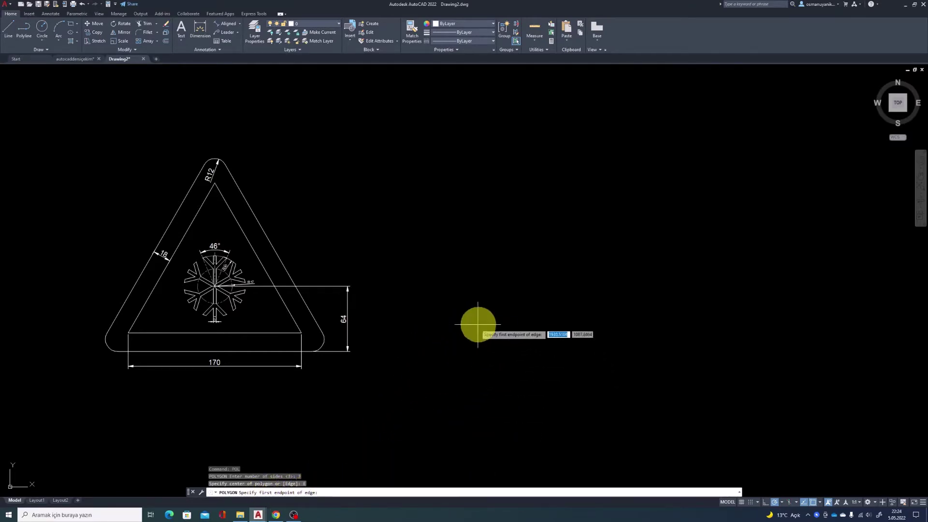
pyautogui.click(467, 333)
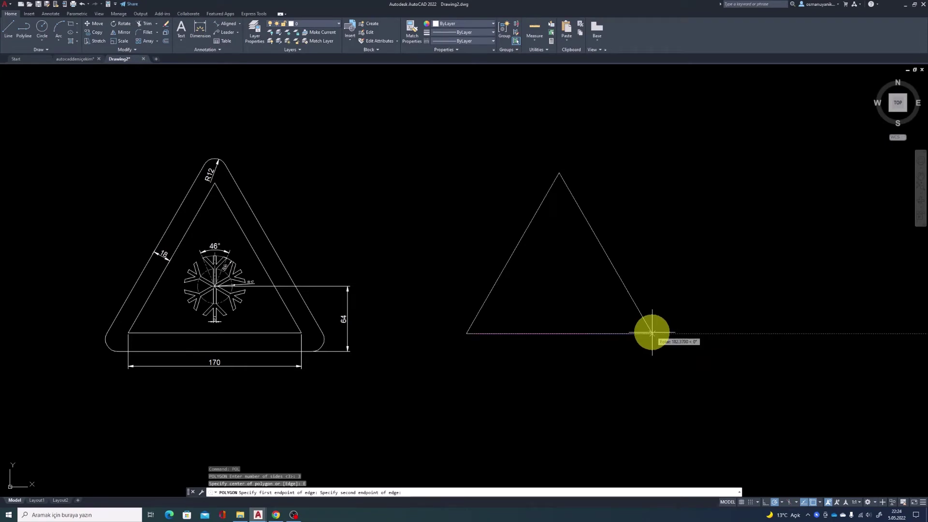
pyautogui.write('170')
pyautogui.press('Return')
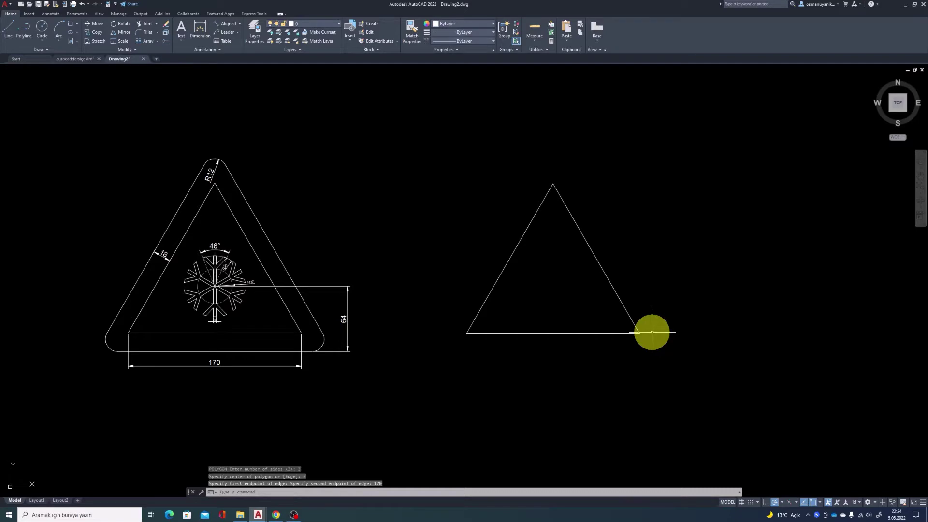
# - Offset the 170-unit triangle 18 units inward to create the inner border outline
pyautogui.write('c')
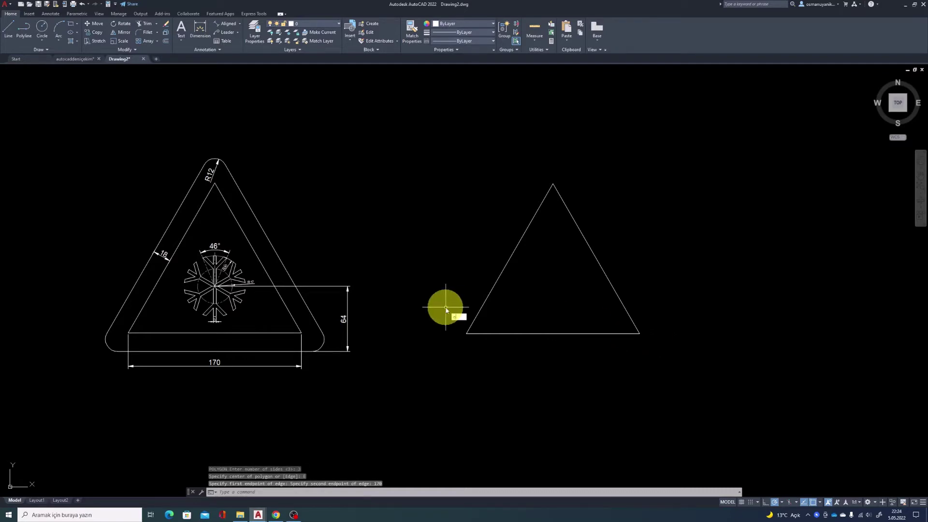
pyautogui.press('Return')
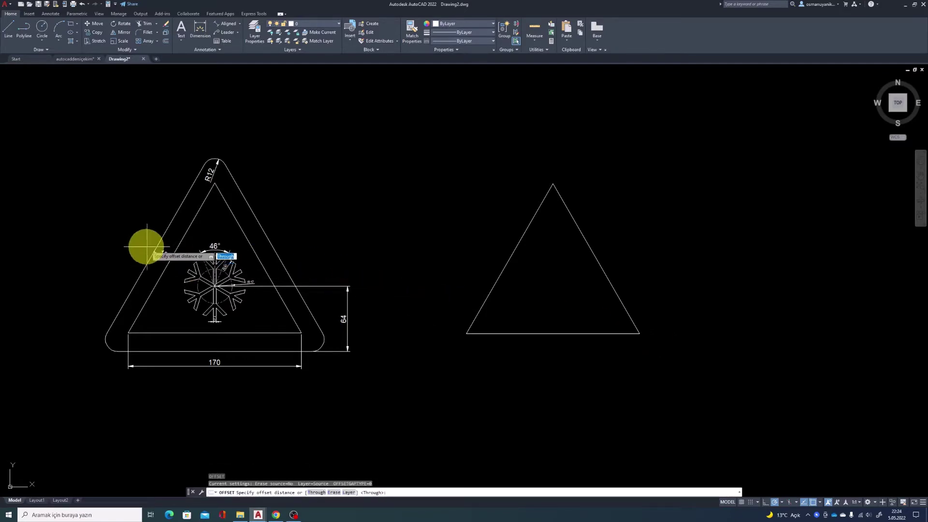
pyautogui.scroll(3, 160, 257)
pyautogui.scroll(-3, 145, 251)
pyautogui.write('18')
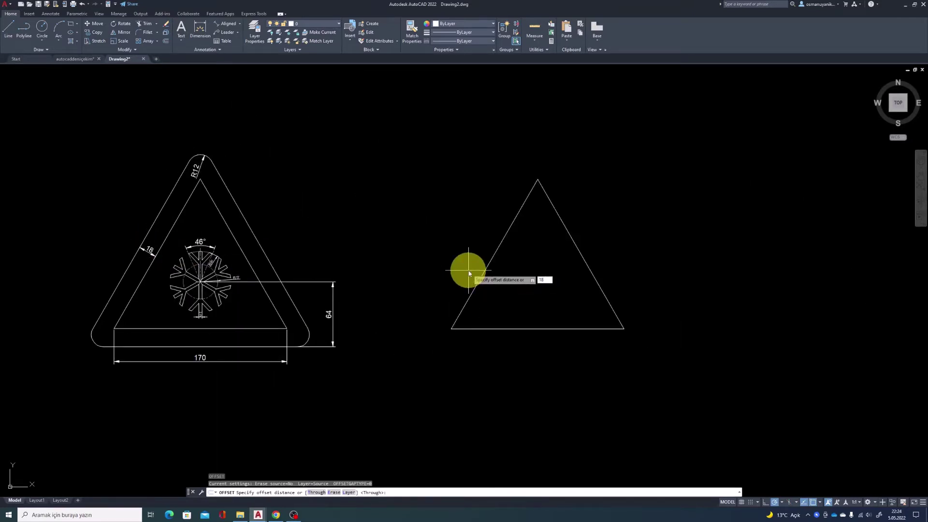
pyautogui.press('Return')
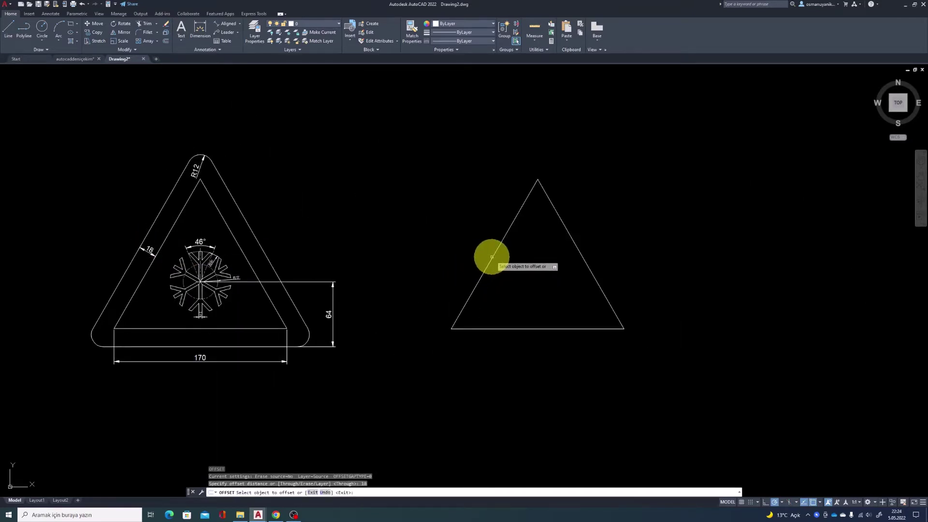
pyautogui.click(491, 256)
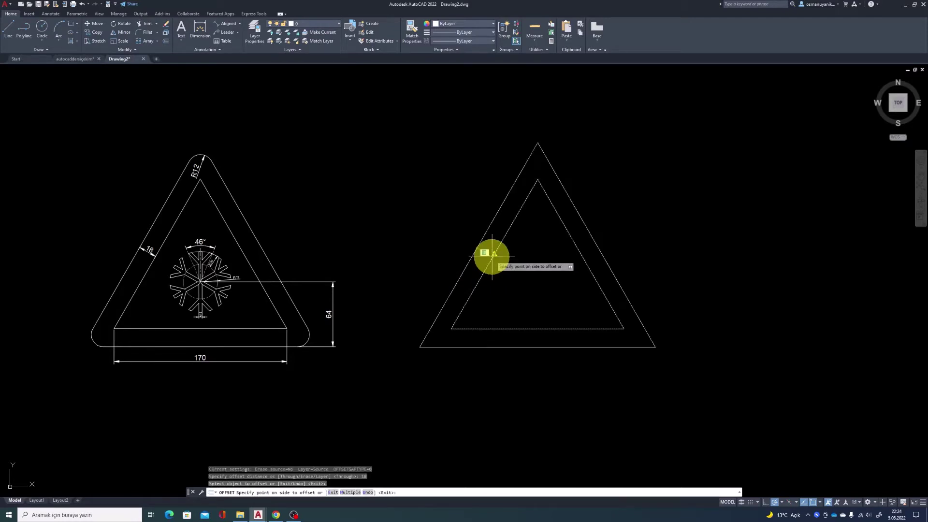
pyautogui.scroll(4, 524, 268)
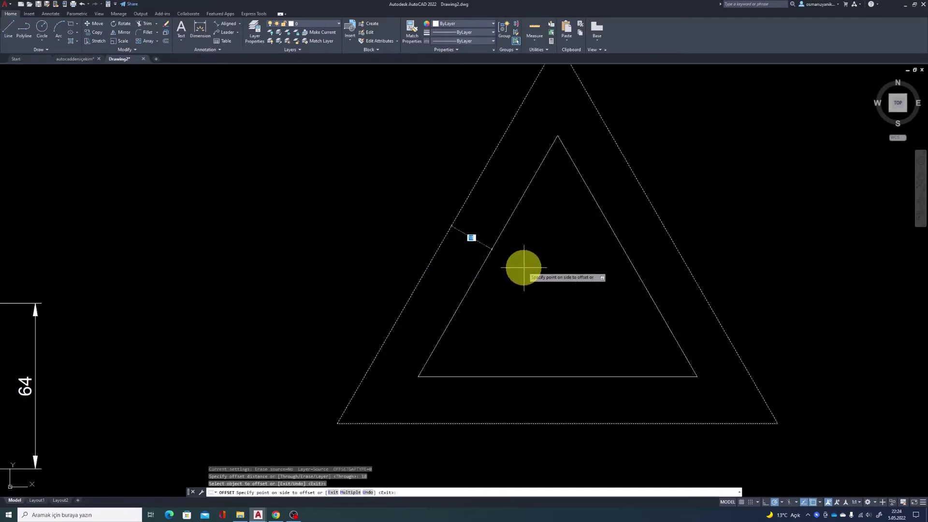
pyautogui.scroll(-2, 522, 267)
pyautogui.scroll(2, 424, 208)
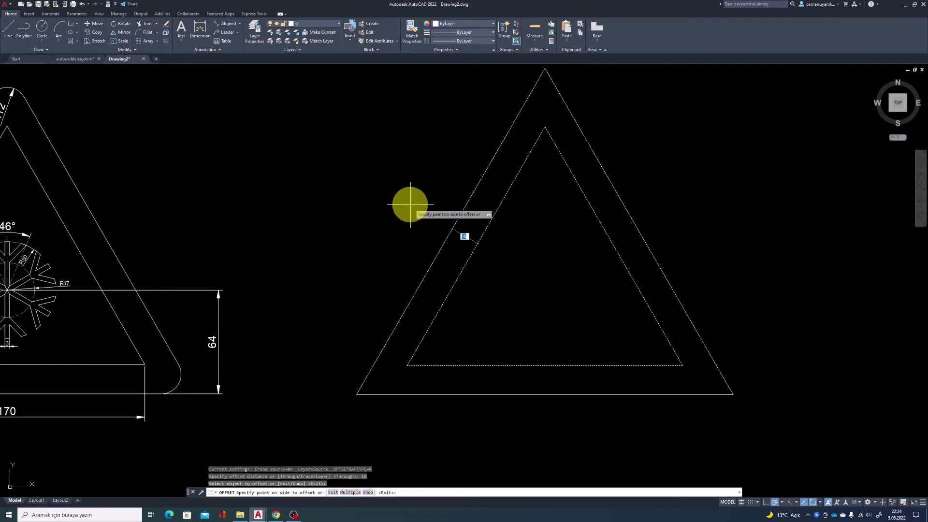
pyautogui.click(424, 210)
pyautogui.scroll(-3, 507, 255)
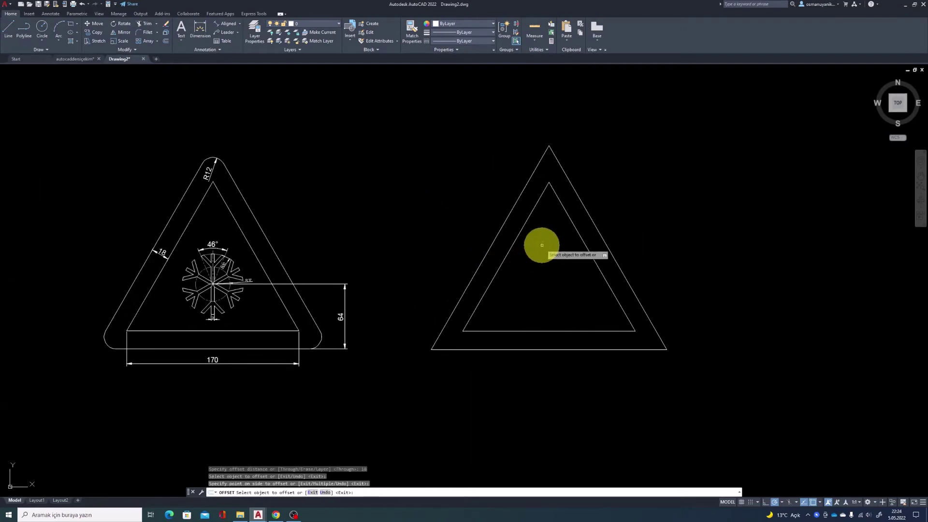
pyautogui.press('Return')
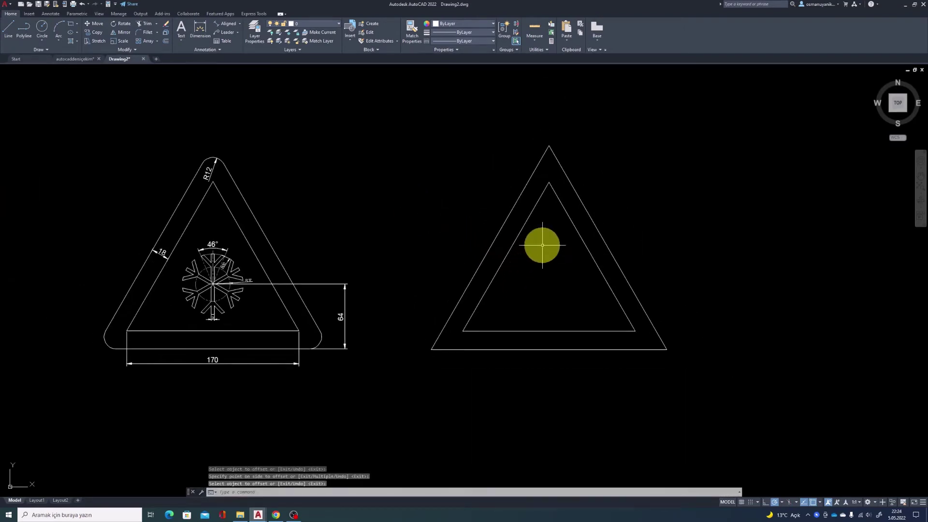
pyautogui.scroll(2, 208, 170)
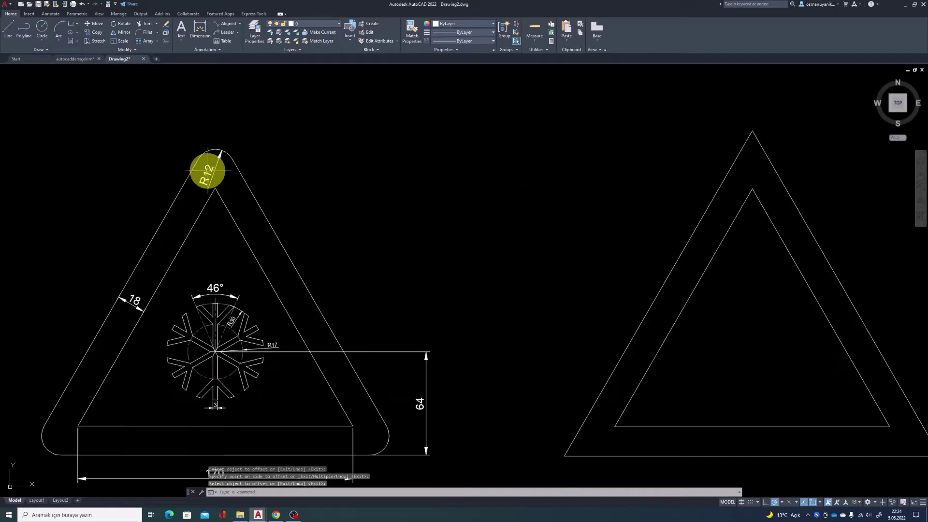
pyautogui.scroll(-2, 502, 191)
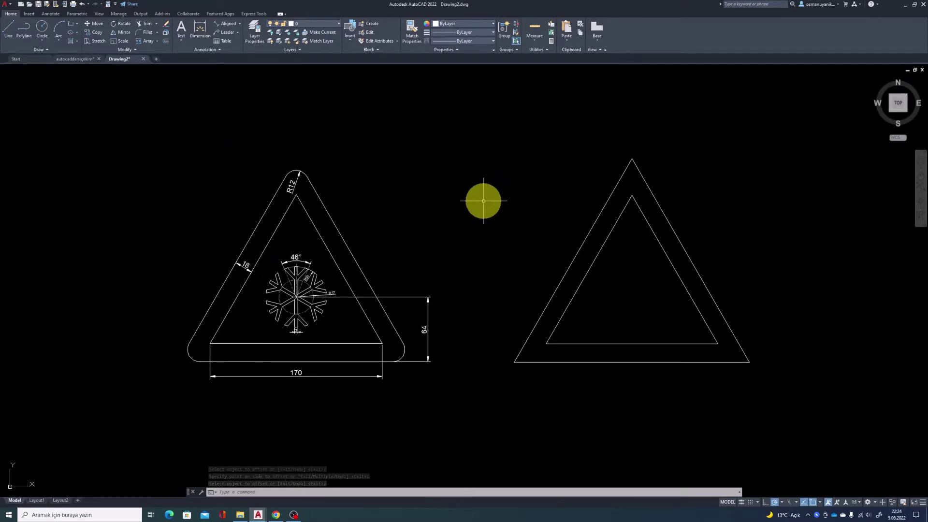
# - Set up a fillet with radius 12 in Multiple mode
pyautogui.write('f')
pyautogui.press('Return')
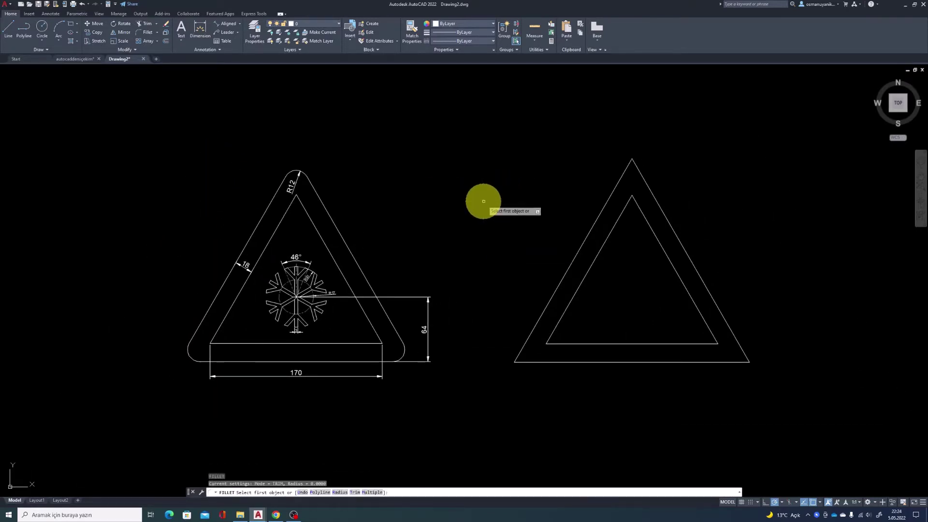
pyautogui.write('r')
pyautogui.press('Return')
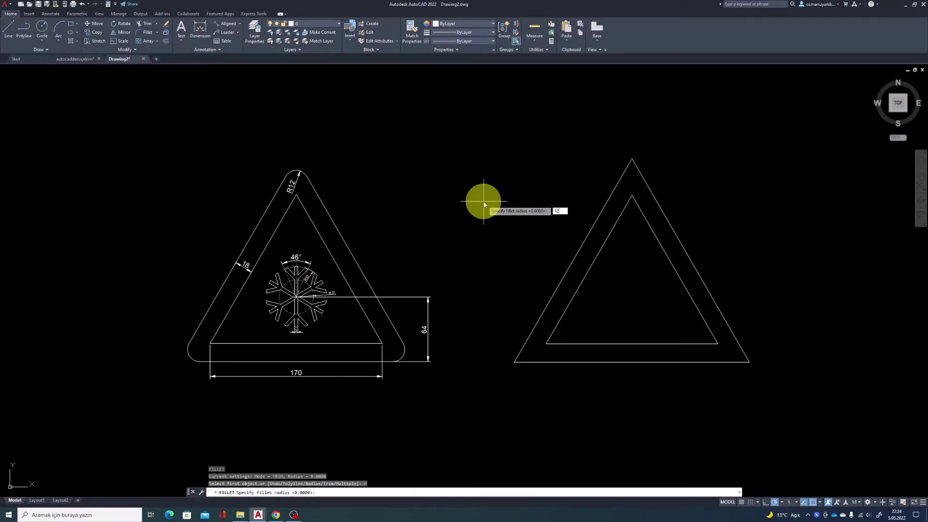
pyautogui.write('12')
pyautogui.press('Return')
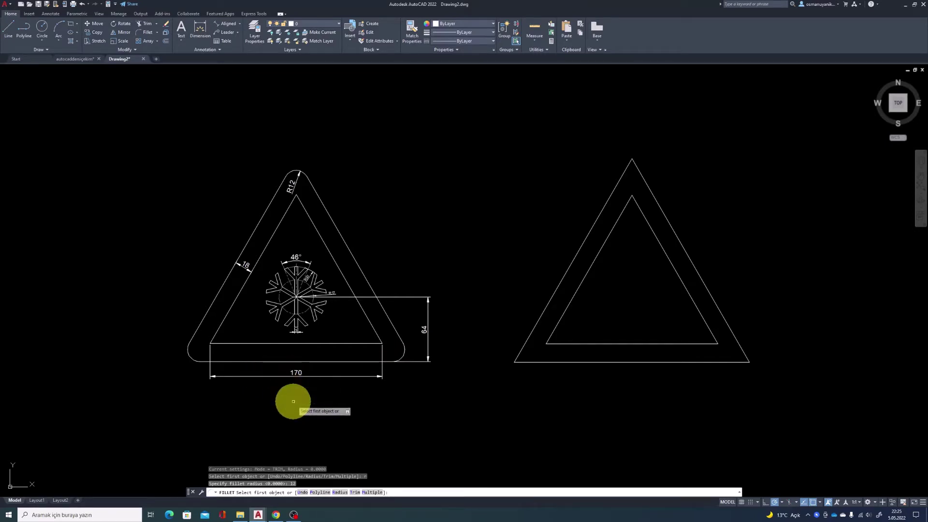
pyautogui.click(376, 492)
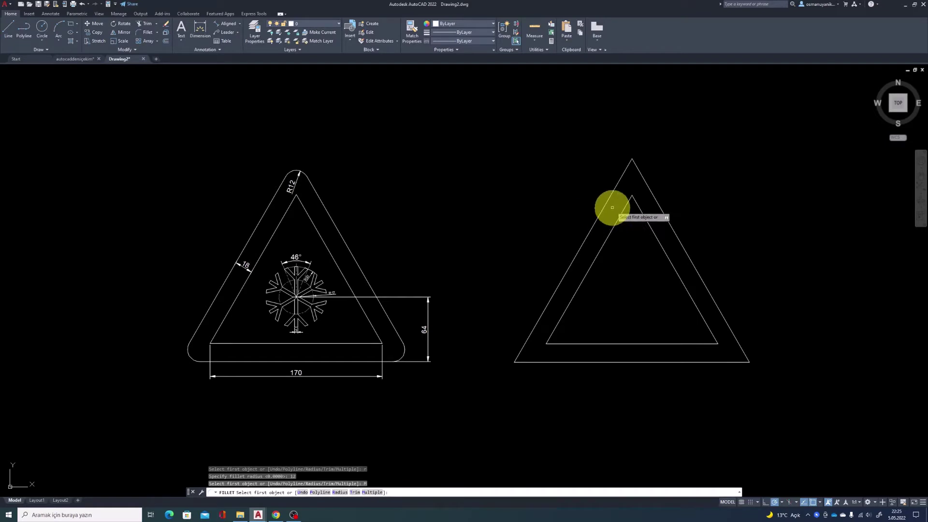
# - Round the outer triangle's top, bottom-right and bottom-left corners
pyautogui.click(620, 179)
pyautogui.click(645, 182)
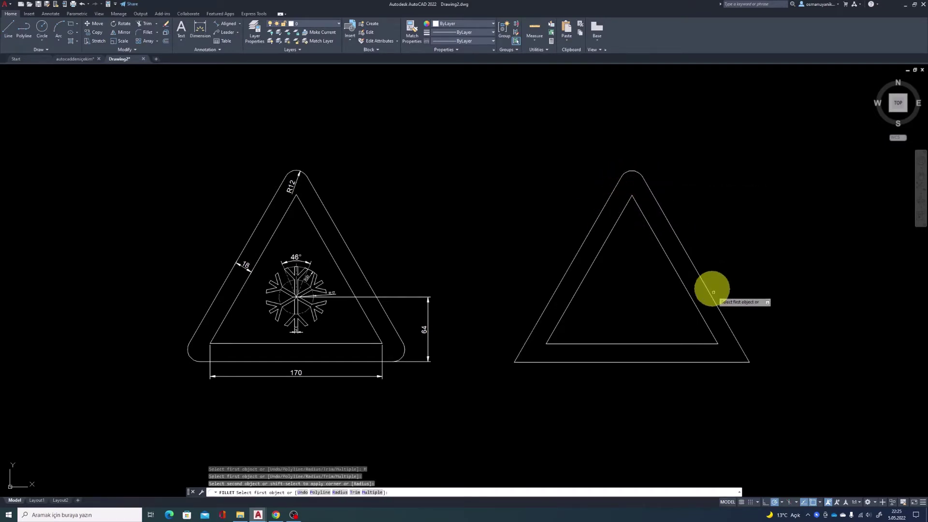
pyautogui.click(723, 319)
pyautogui.click(719, 362)
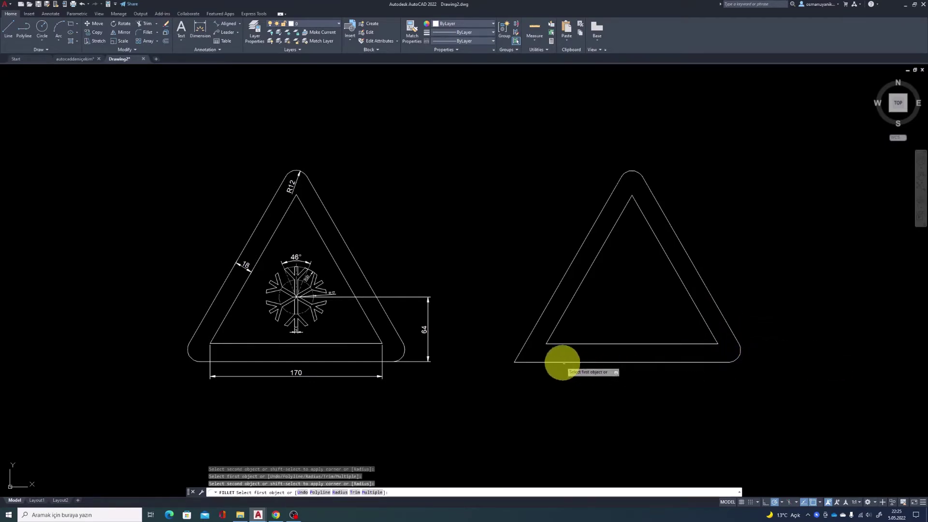
pyautogui.click(558, 362)
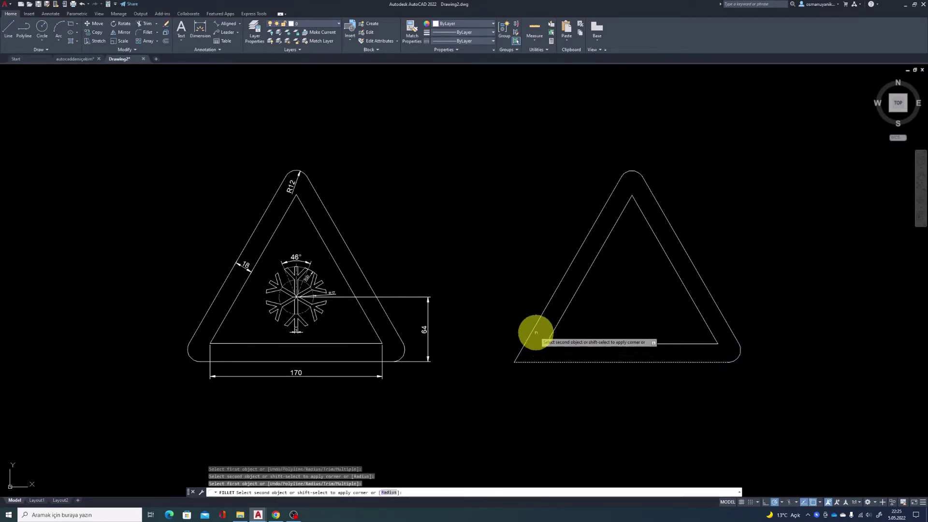
pyautogui.click(535, 332)
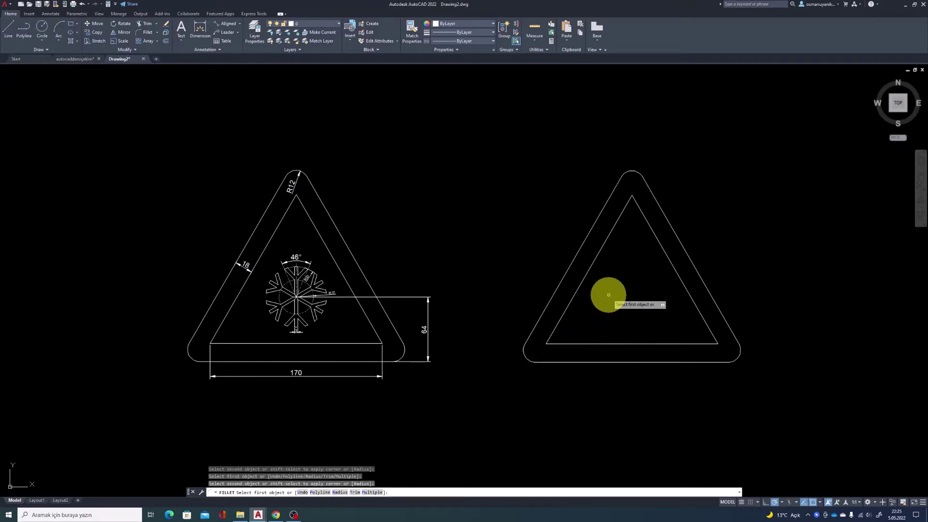
pyautogui.press('Return')
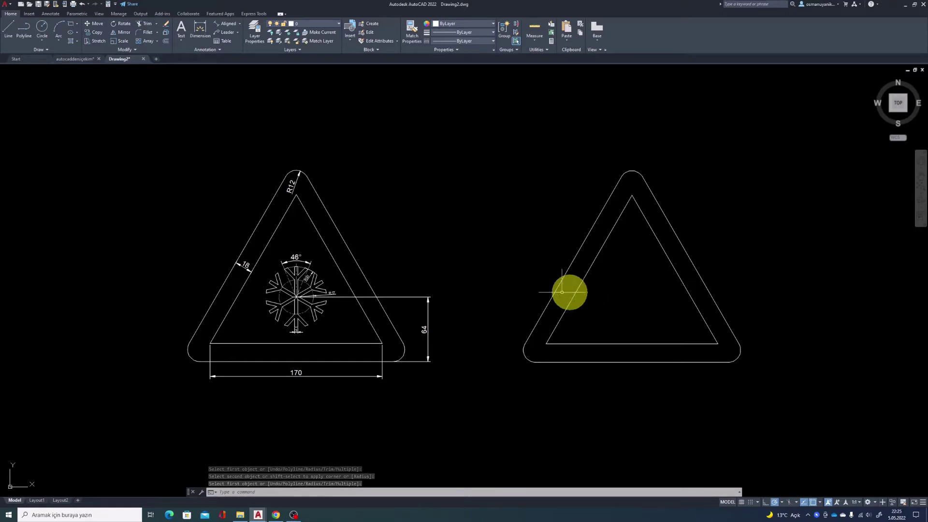
pyautogui.scroll(2, 382, 334)
pyautogui.scroll(1, 382, 333)
pyautogui.scroll(-1, 211, 272)
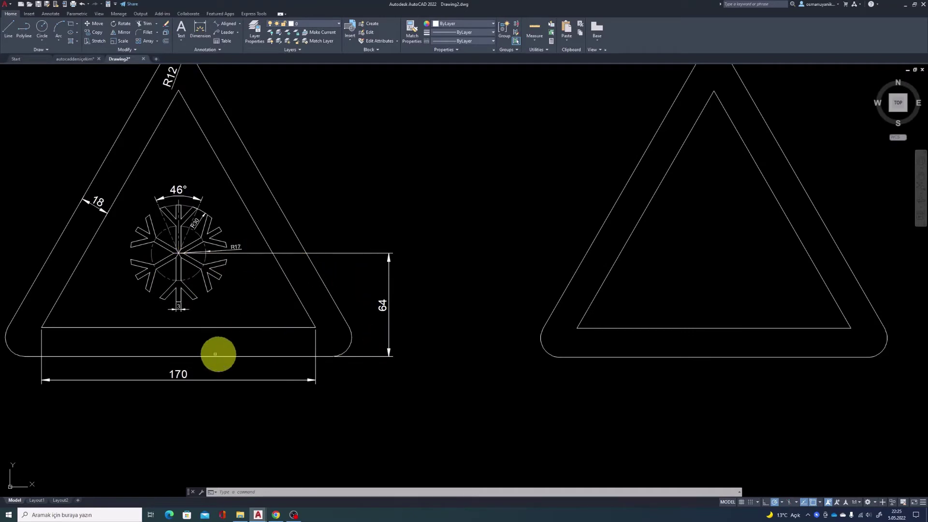
# - Draw a radius-30 circle centred 64 units above the triangle base midpoint
pyautogui.write('c')
pyautogui.press('Return')
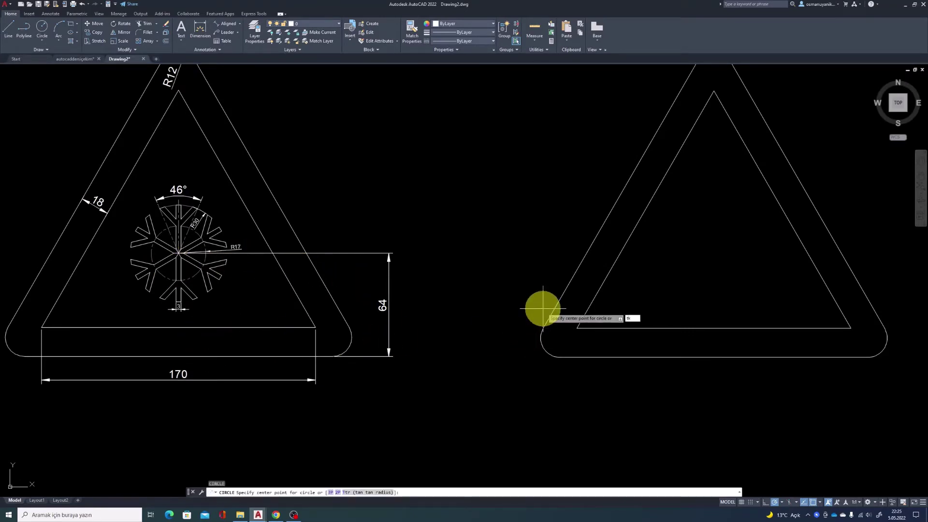
pyautogui.press('Return')
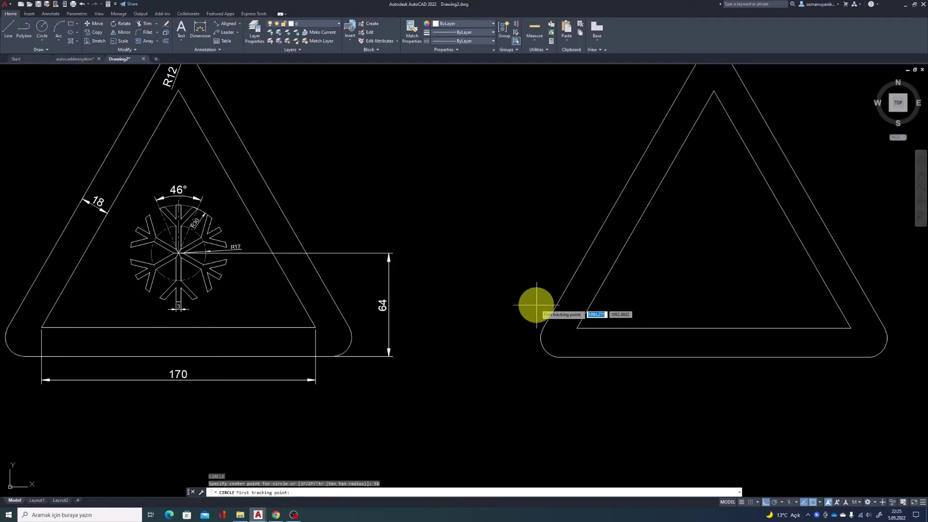
pyautogui.click(714, 357)
pyautogui.write('64')
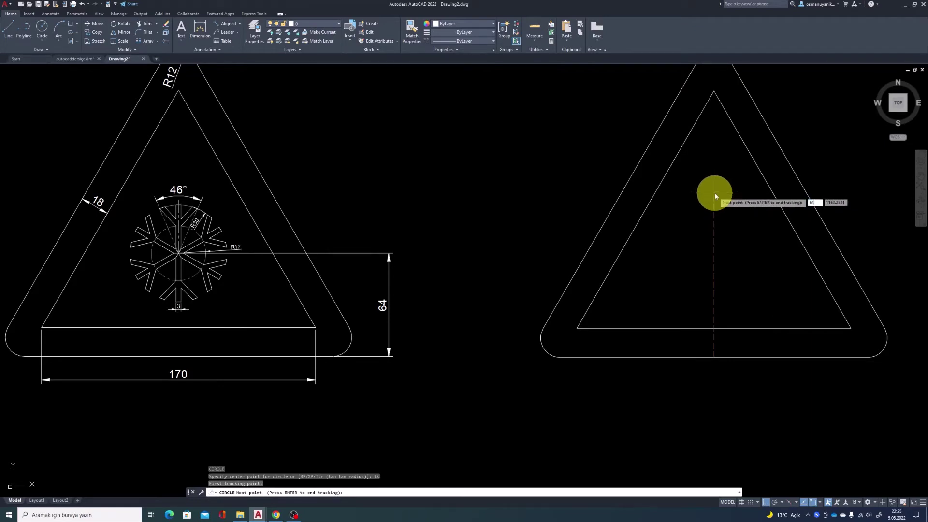
pyautogui.press('Return')
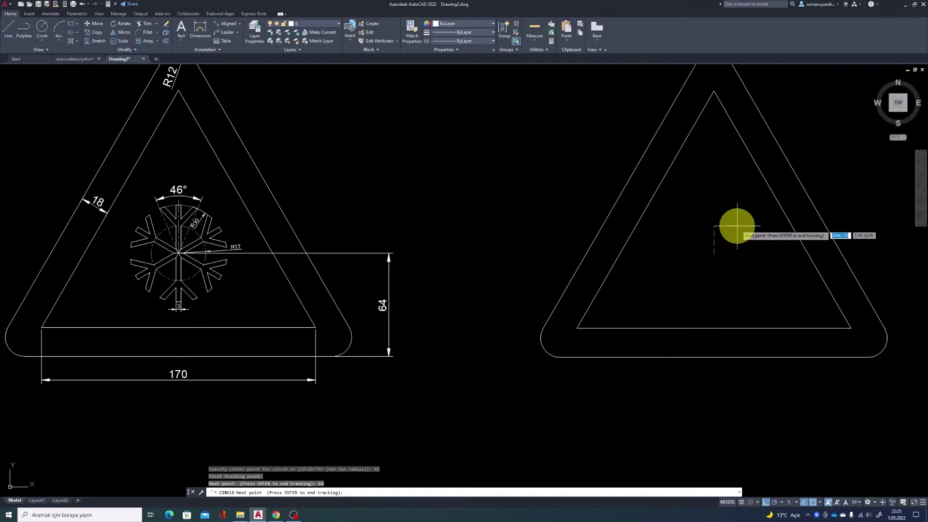
pyautogui.press('Return')
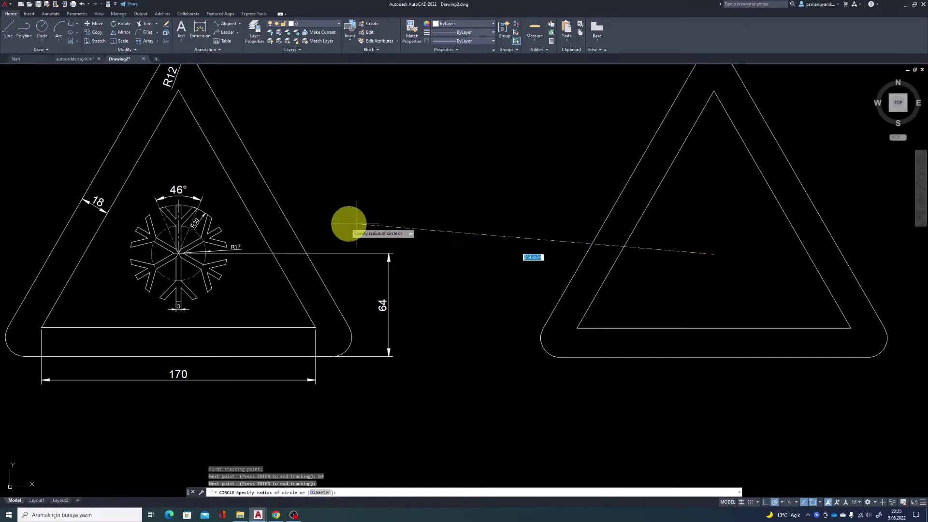
pyautogui.scroll(2, 193, 224)
pyautogui.scroll(3, 206, 220)
pyautogui.scroll(-4, 205, 220)
pyautogui.scroll(-3, 206, 217)
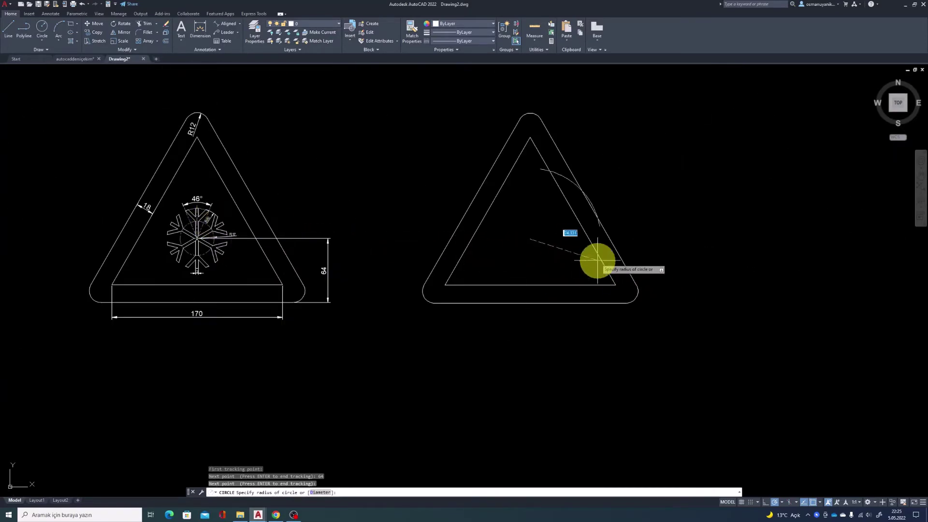
pyautogui.press('Return')
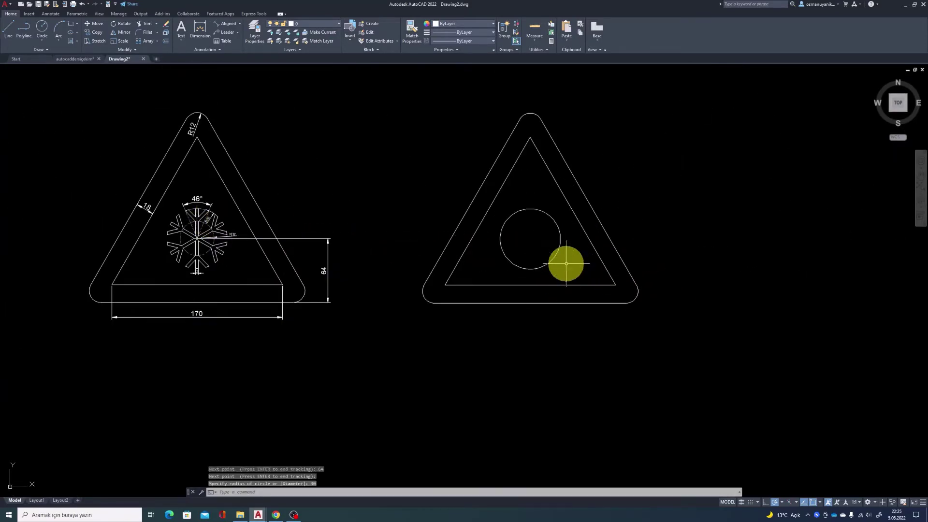
pyautogui.scroll(4, 201, 233)
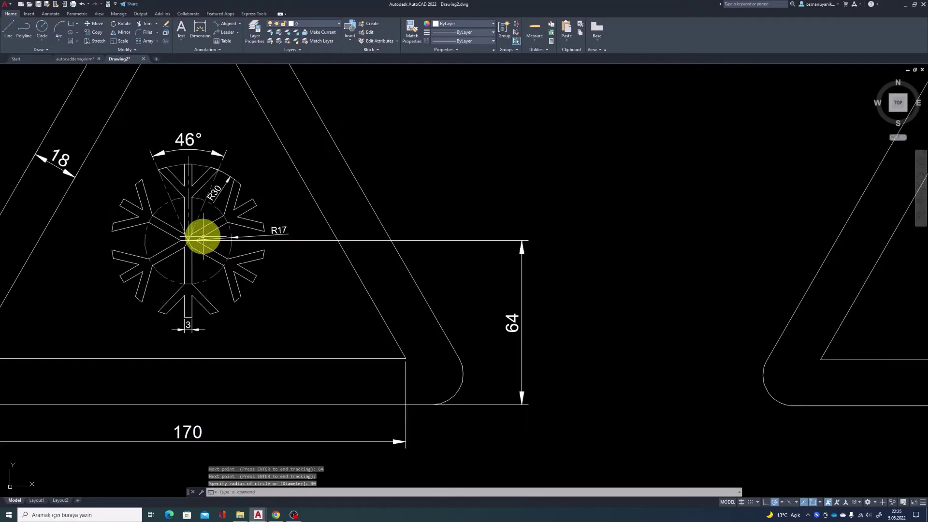
pyautogui.scroll(2, 223, 265)
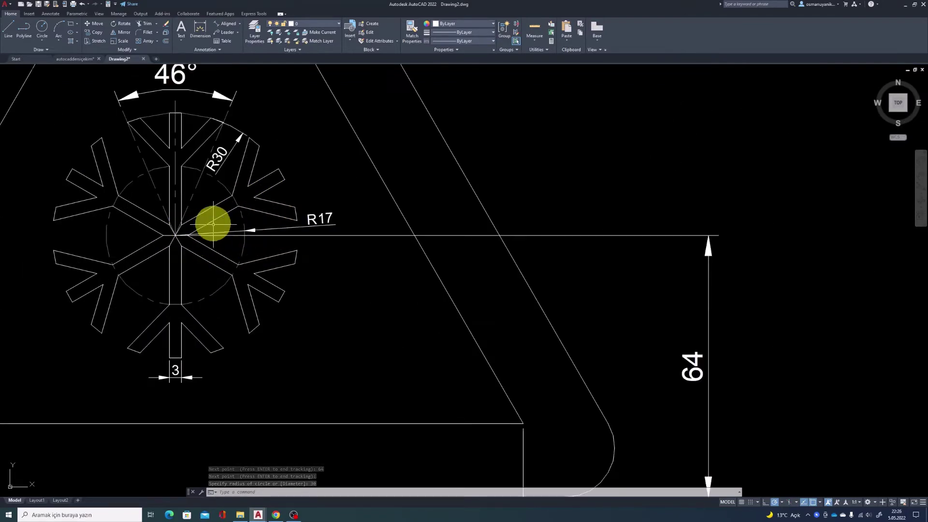
pyautogui.scroll(-2, 217, 219)
pyautogui.scroll(-2, 559, 253)
pyautogui.moveTo(580, 244); pyautogui.dragTo(436, 247, button='middle')
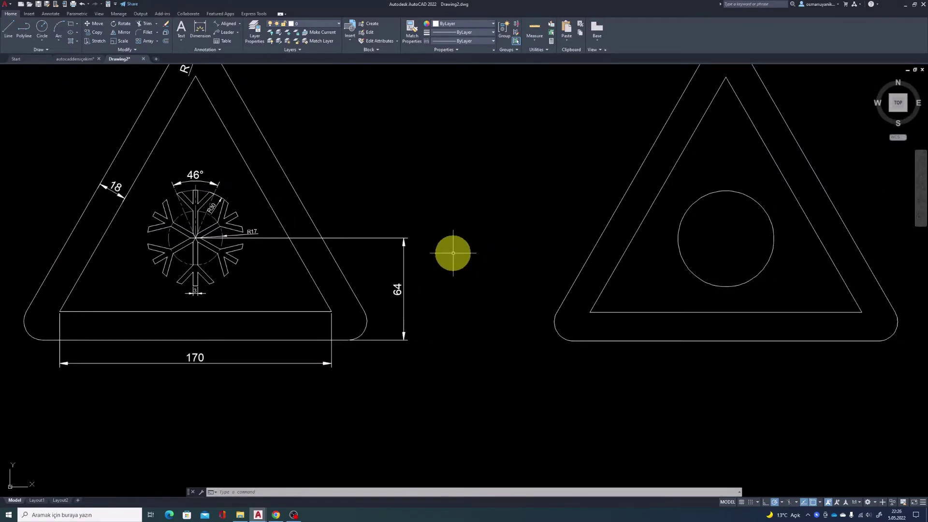
# - Add a concentric radius-17 circle at the same centre
pyautogui.write('c')
pyautogui.press('Return')
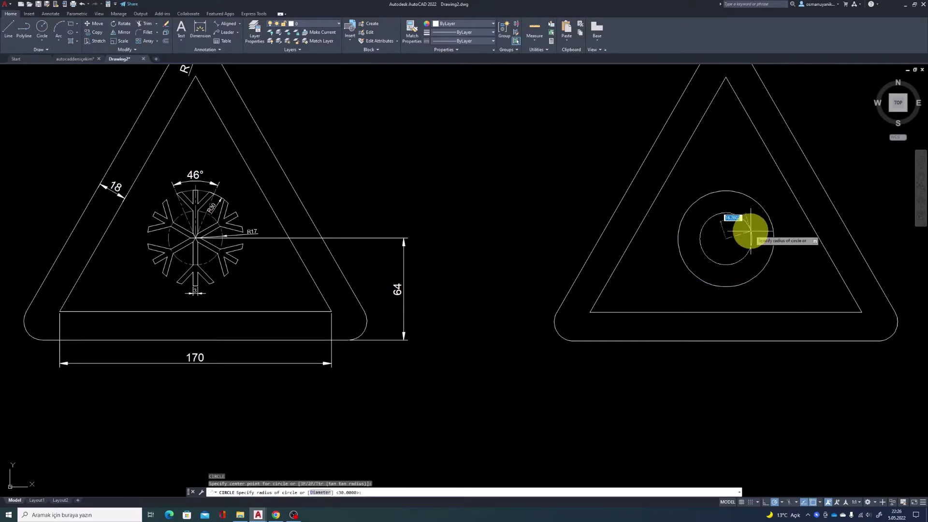
pyautogui.write('17')
pyautogui.press('Return')
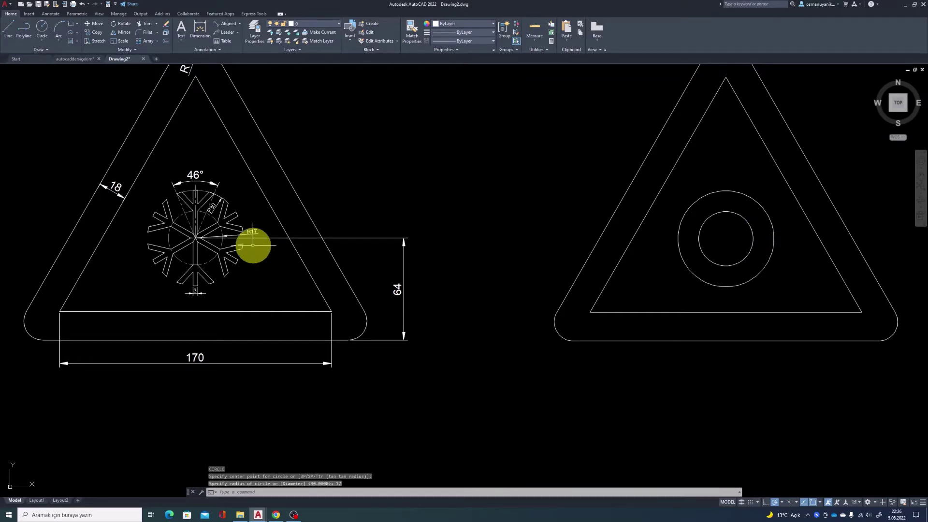
pyautogui.scroll(3, 187, 222)
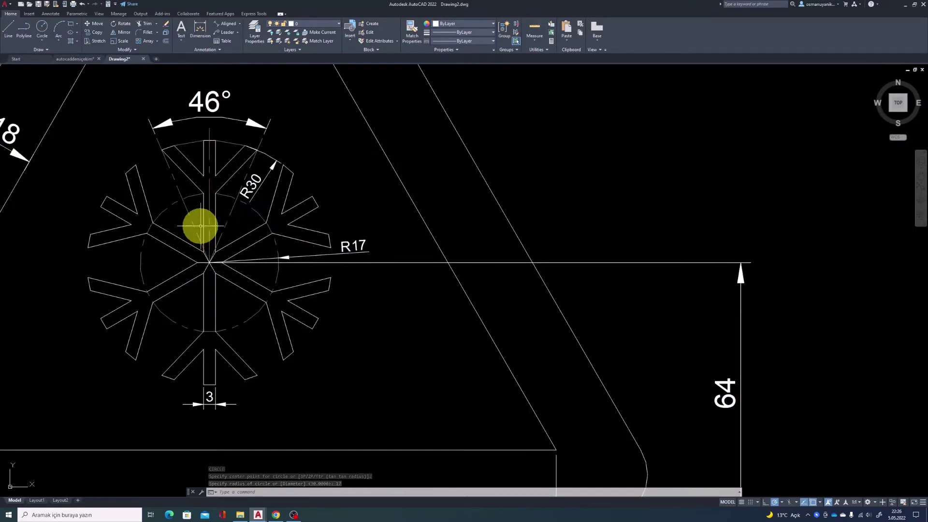
pyautogui.scroll(-3, 198, 223)
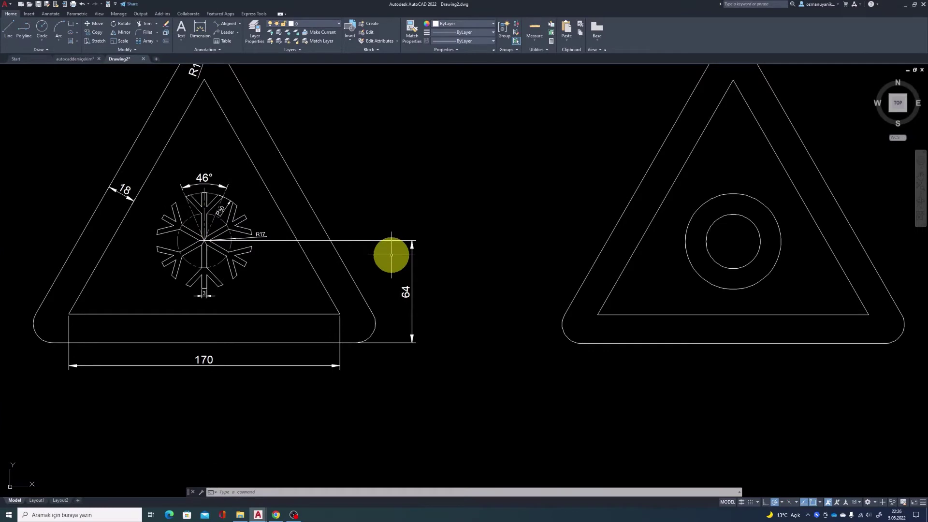
# - Draw a vertical line from the circles' centre up beyond the radius-30 circle
pyautogui.press('Return')
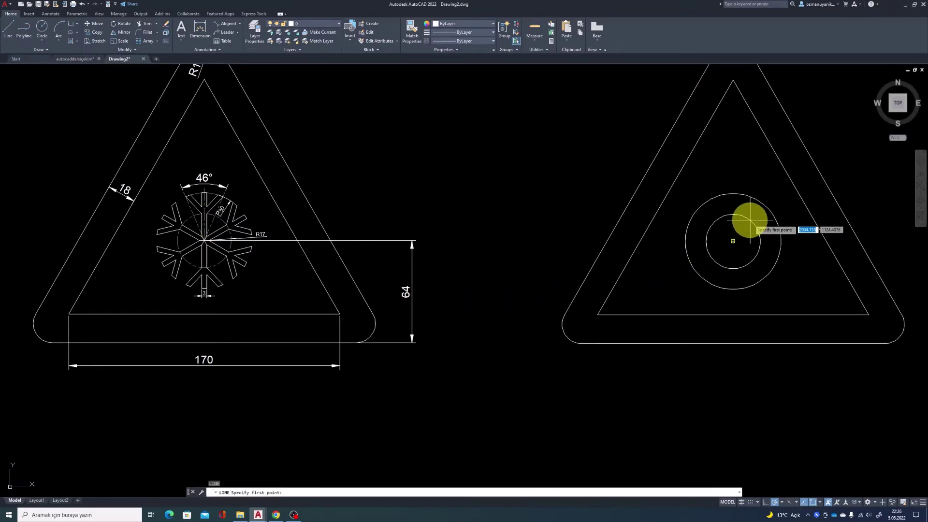
pyautogui.click(733, 241)
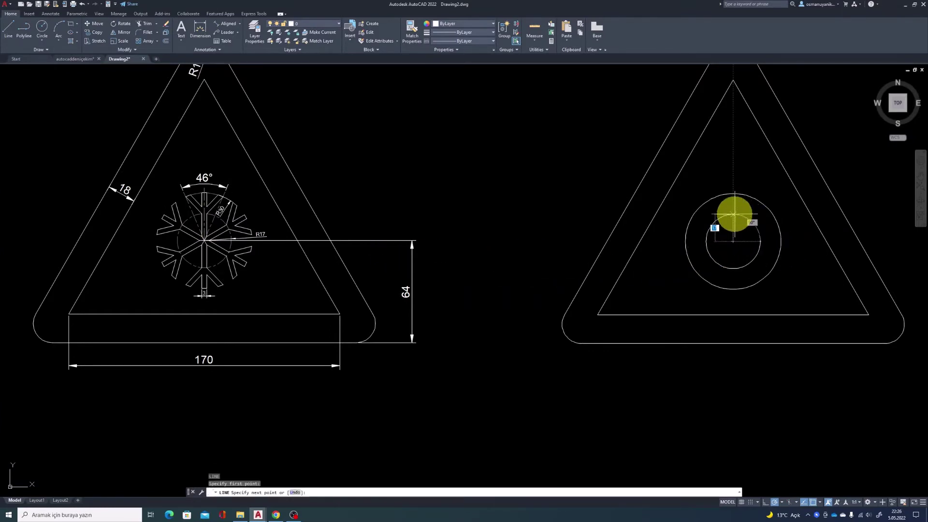
pyautogui.scroll(2, 733, 175)
pyautogui.click(733, 186)
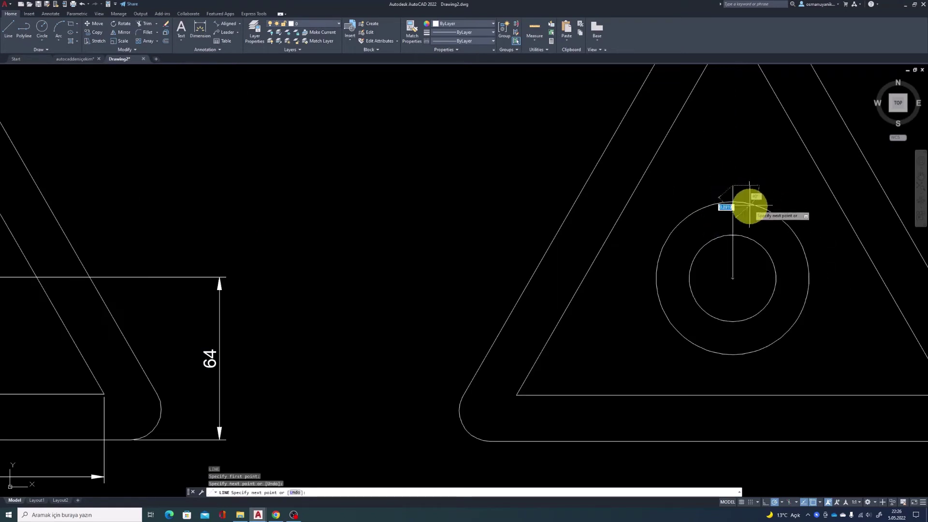
pyautogui.moveTo(769, 194); pyautogui.dragTo(674, 183, button='middle')
pyautogui.press('Return')
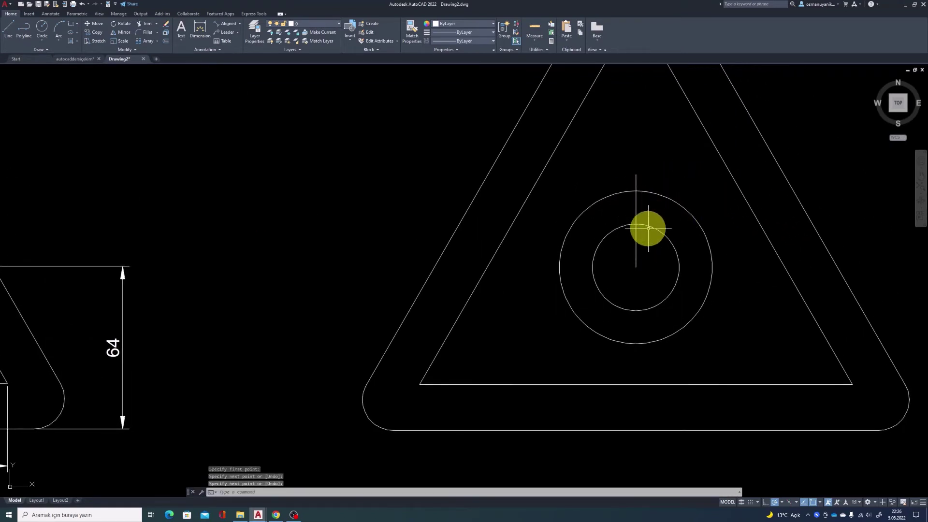
pyautogui.scroll(-2, 632, 249)
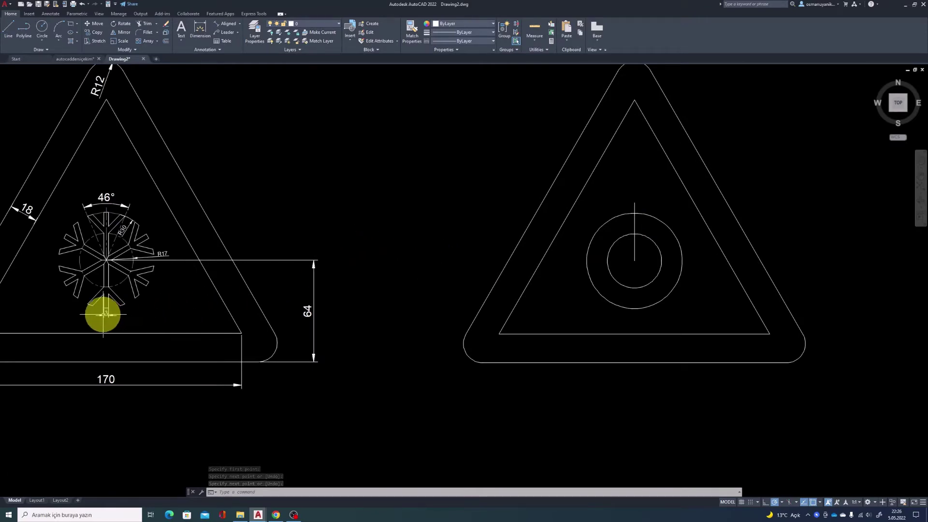
pyautogui.scroll(5, 107, 313)
pyautogui.scroll(-3, 117, 305)
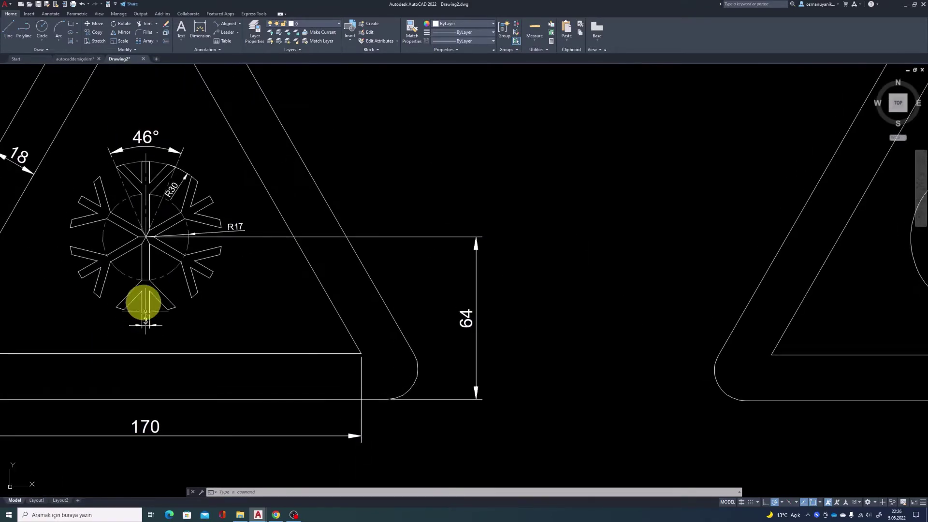
pyautogui.scroll(2, 141, 223)
pyautogui.scroll(-4, 143, 226)
pyautogui.scroll(4, 681, 219)
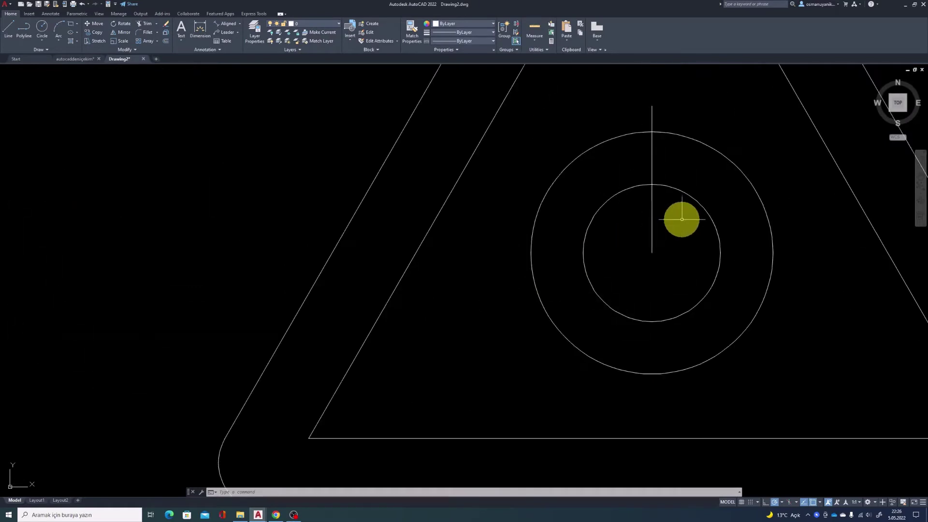
# - Offset the vertical line 1.5 units to its right and to its left
pyautogui.press('Return')
pyautogui.write('1.5')
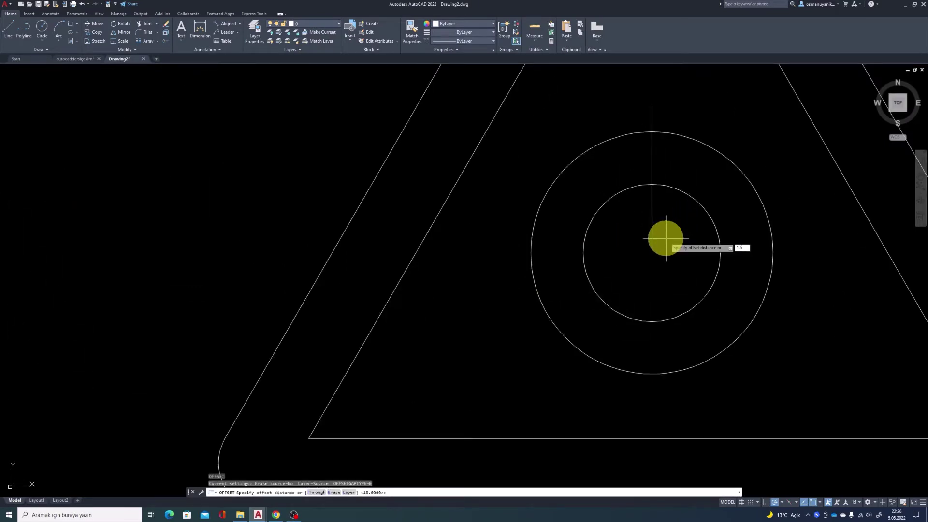
pyautogui.press('Return')
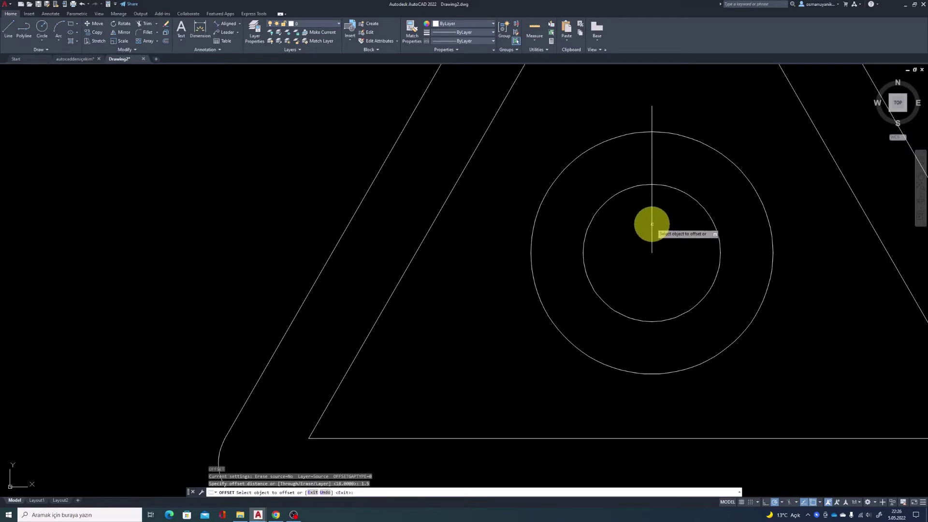
pyautogui.click(651, 225)
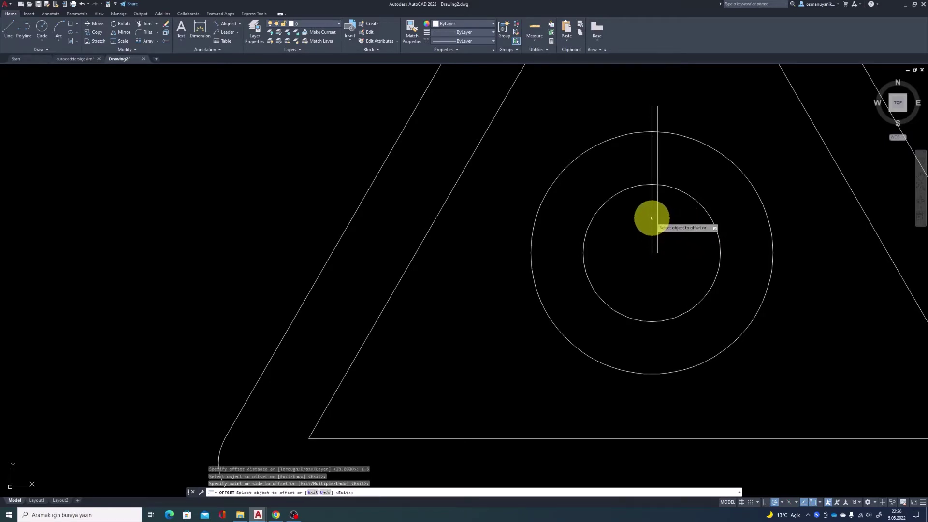
pyautogui.click(652, 218)
pyautogui.click(621, 219)
pyautogui.press('Return')
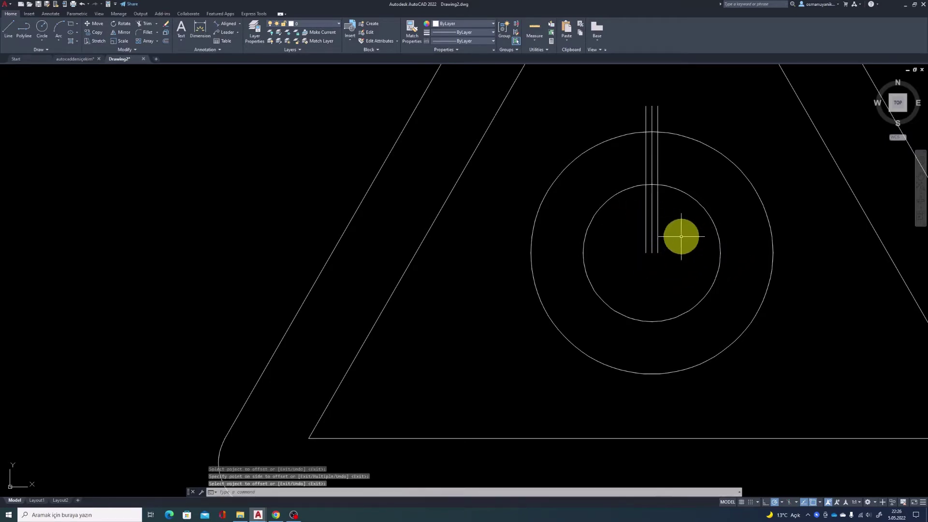
pyautogui.scroll(-2, 681, 237)
pyautogui.scroll(2, 675, 234)
pyautogui.scroll(-2, 657, 226)
pyautogui.scroll(-1, 489, 246)
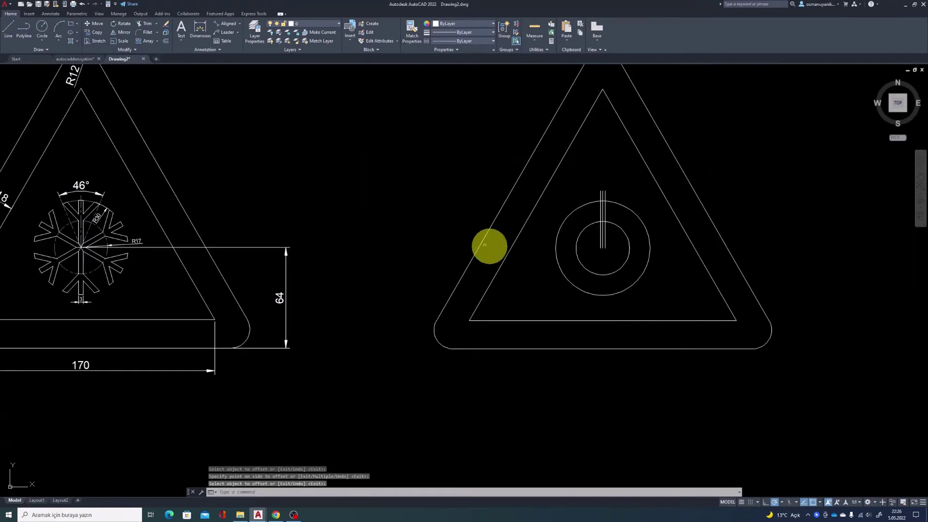
pyautogui.scroll(-1, 184, 221)
pyautogui.moveTo(184, 222); pyautogui.dragTo(271, 259, button='middle')
pyautogui.scroll(4, 201, 244)
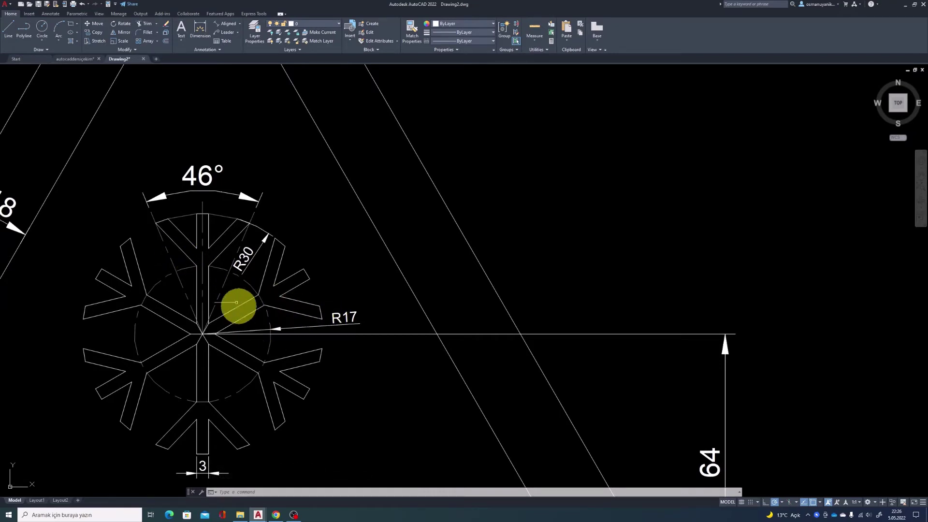
pyautogui.scroll(3, 190, 265)
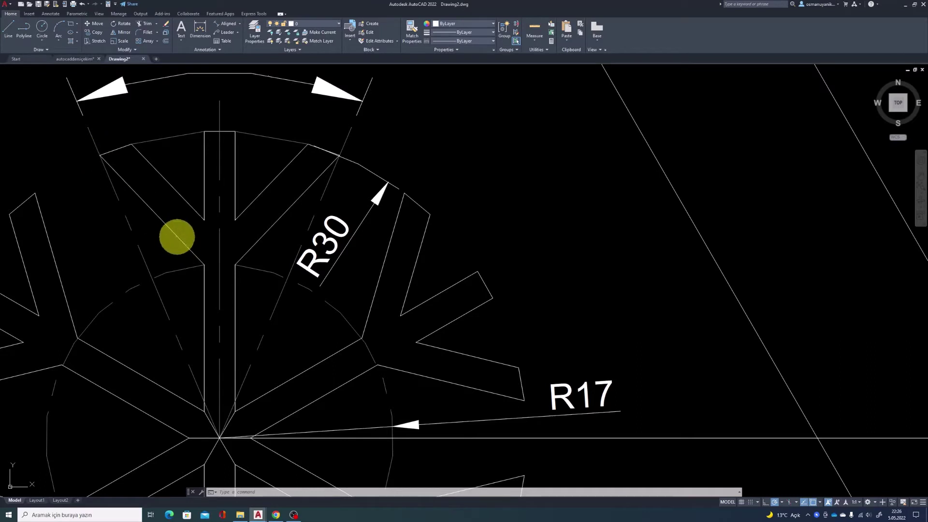
pyautogui.scroll(-2, 106, 155)
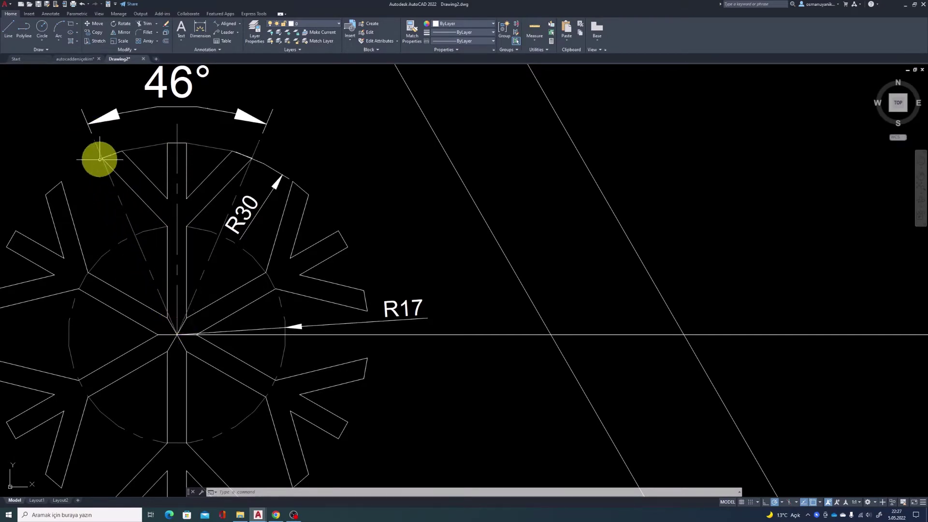
pyautogui.scroll(-5, 99, 159)
# - Rotate a copy of the vertical centre line 23° about the circle centre
pyautogui.moveTo(431, 201); pyautogui.dragTo(141, 228, button='middle')
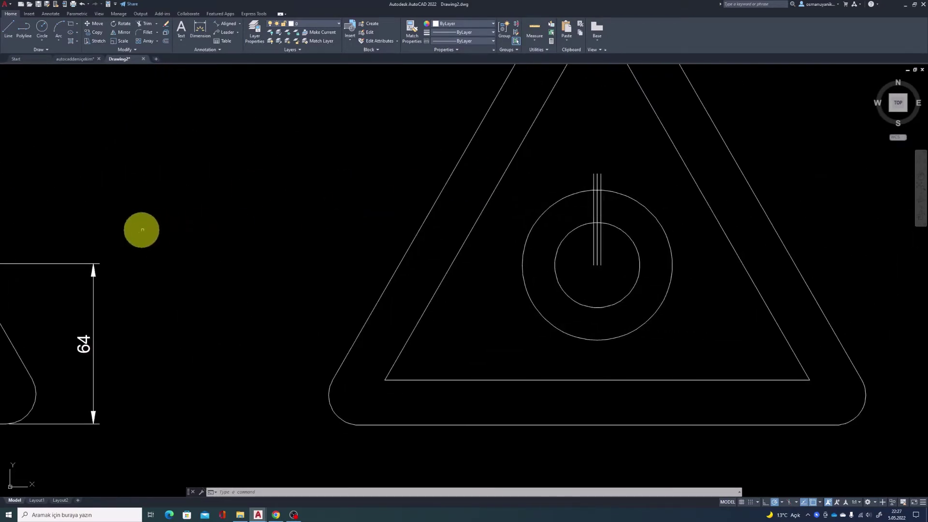
pyautogui.write('o')
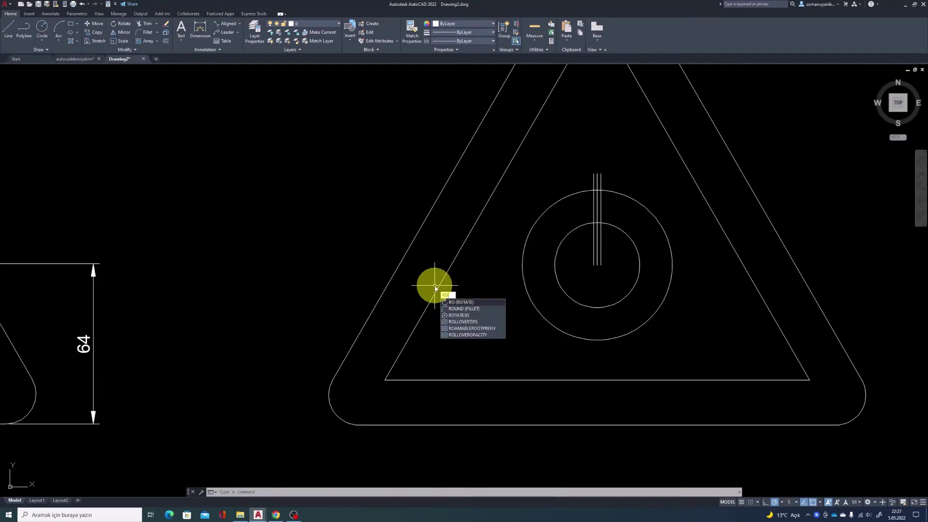
pyautogui.press('Return')
pyautogui.scroll(2, 609, 241)
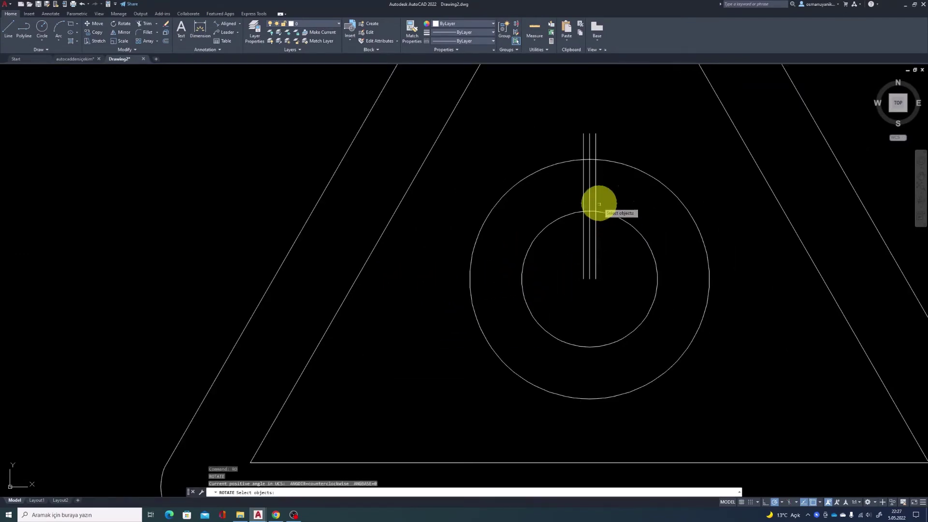
pyautogui.click(589, 176)
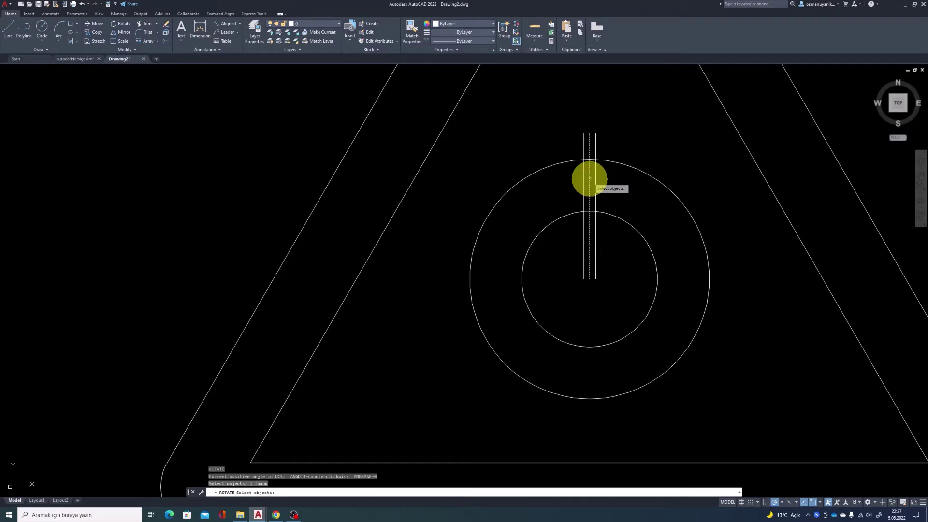
pyautogui.press('Return')
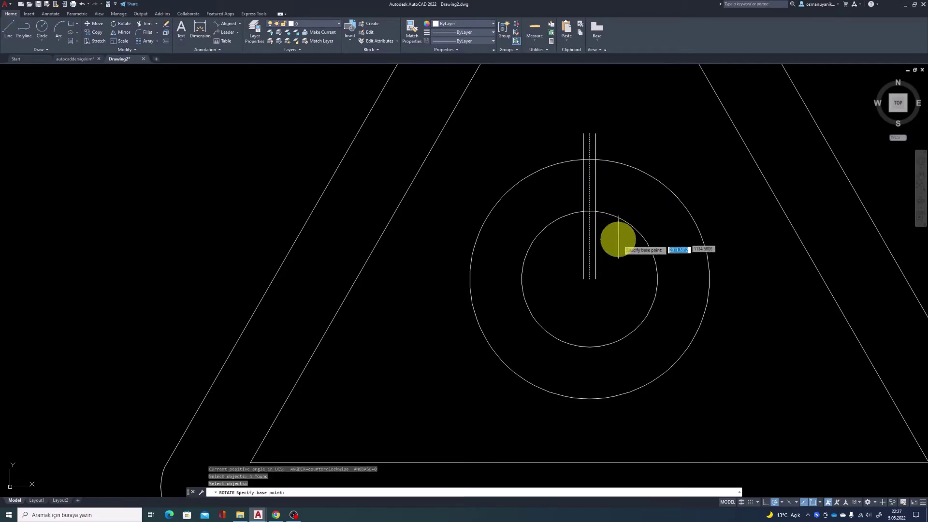
pyautogui.click(590, 279)
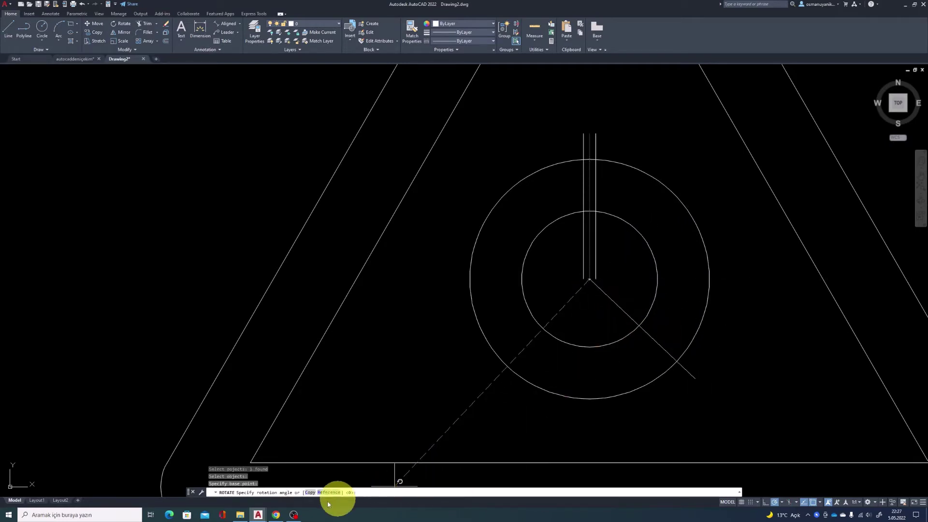
pyautogui.click(313, 493)
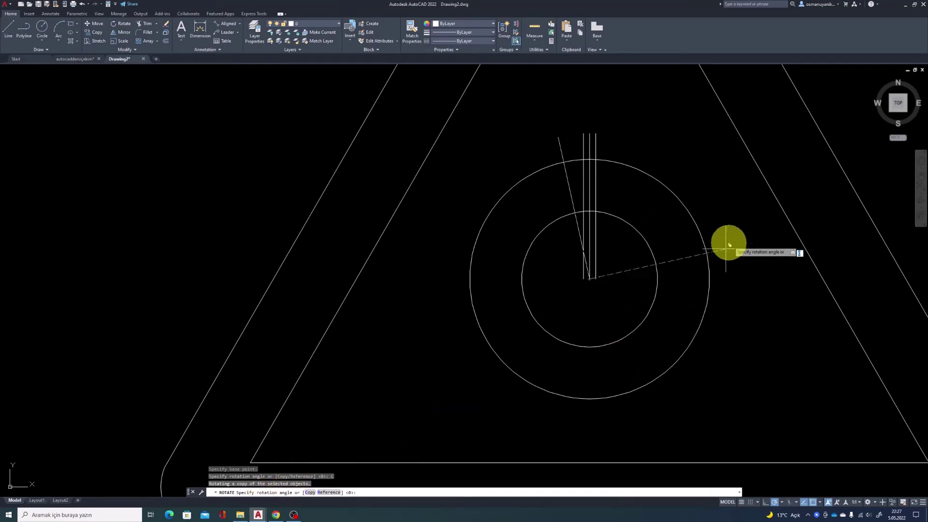
pyautogui.press('Return')
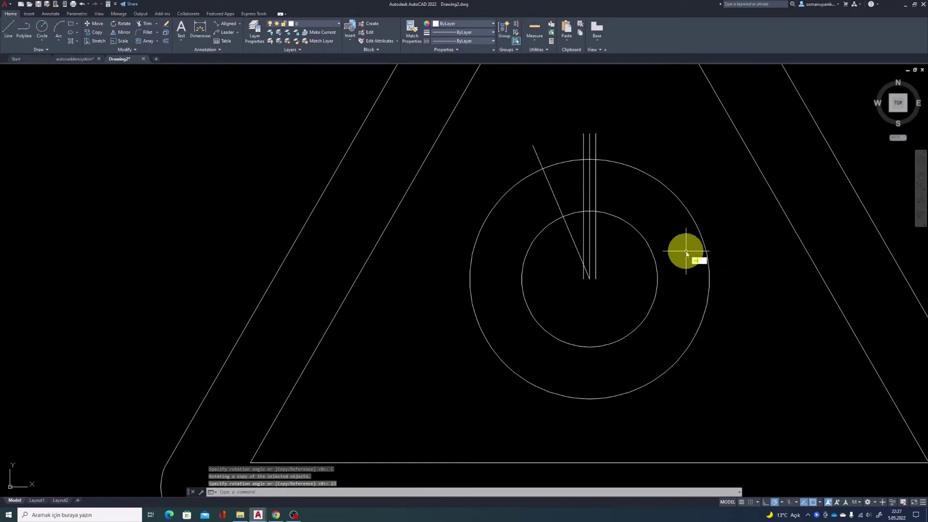
pyautogui.rightClick(686, 251)
pyautogui.press('Escape')
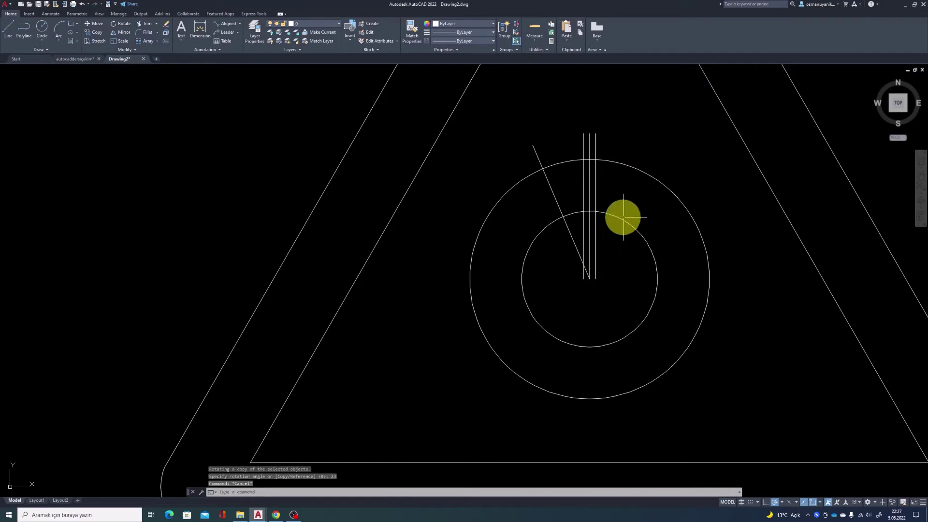
# - Mirror the 23° line about the vertical centre line, keeping the original
pyautogui.write('i')
pyautogui.press('Return')
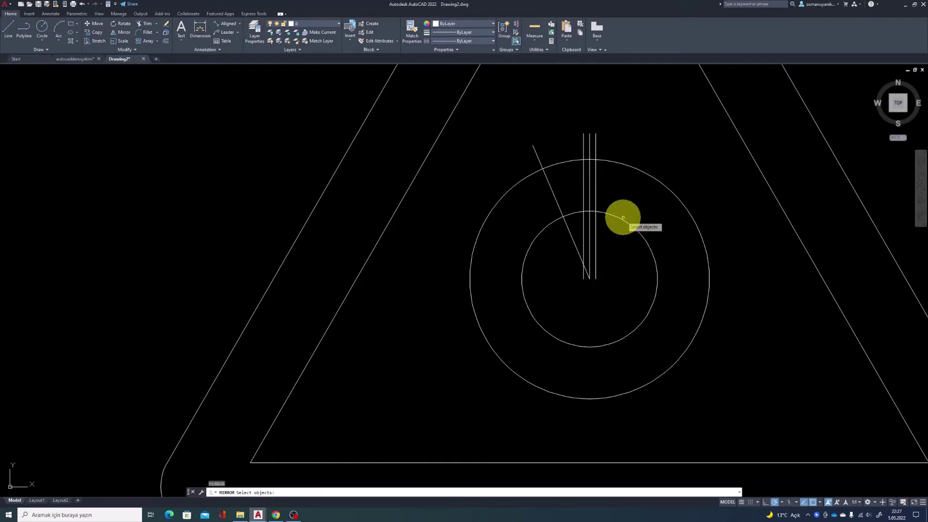
pyautogui.scroll(2, 589, 202)
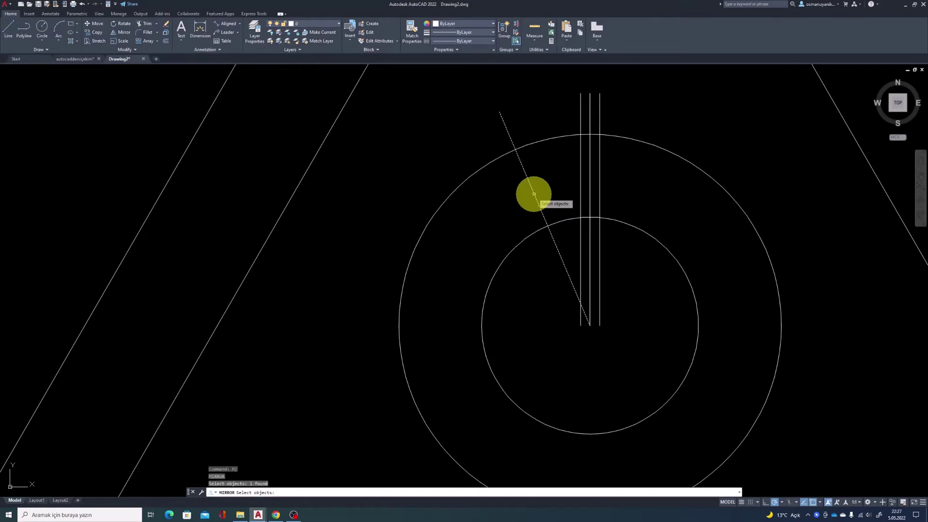
pyautogui.press('Return')
pyautogui.click(589, 94)
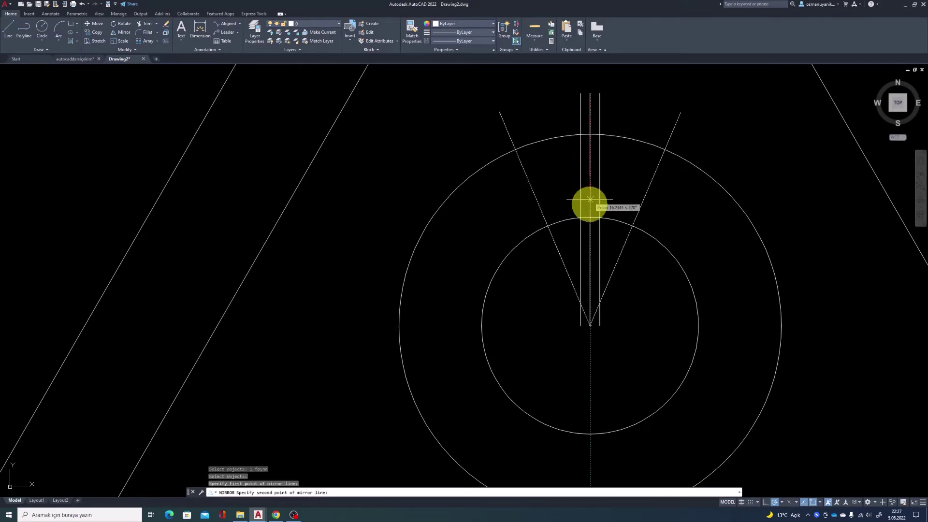
pyautogui.click(589, 364)
pyautogui.press('Return')
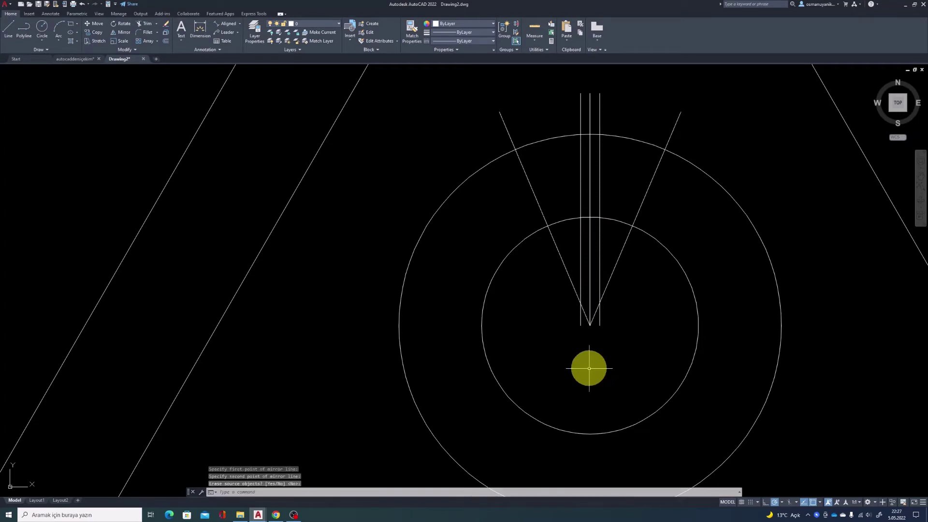
pyautogui.scroll(-5, 594, 329)
pyautogui.scroll(-2, 595, 329)
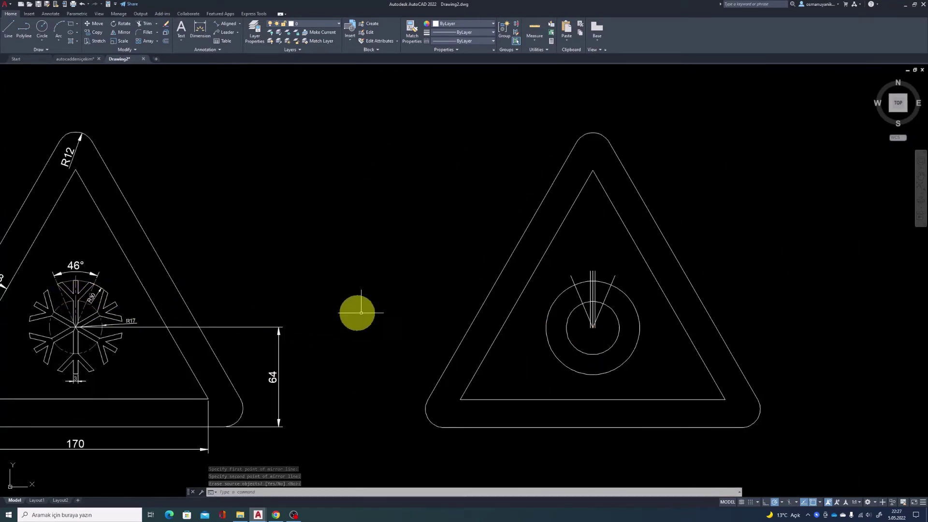
# - Draw a short slanted branch line from the left V line's intersection with the outer circle
pyautogui.moveTo(358, 314); pyautogui.dragTo(418, 321, button='middle')
pyautogui.scroll(3, 129, 296)
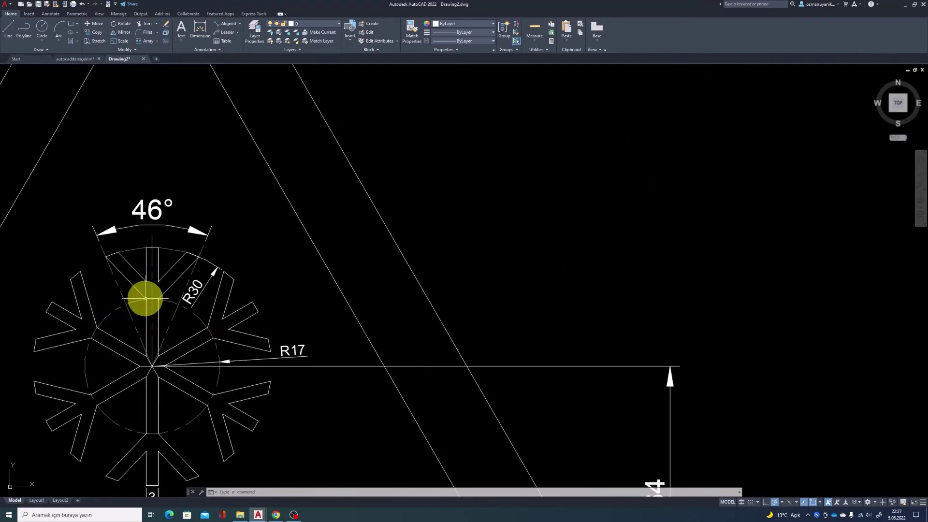
pyautogui.scroll(3, 145, 297)
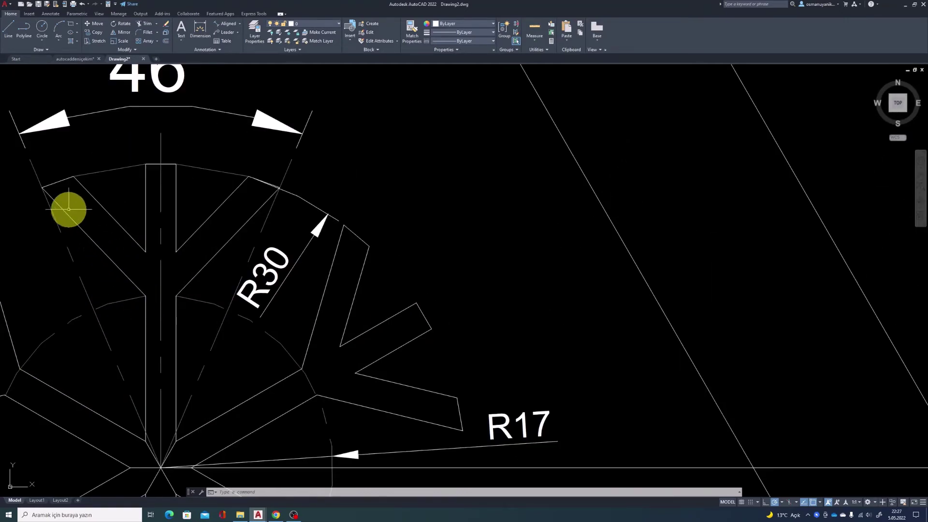
pyautogui.scroll(-6, 56, 205)
pyautogui.scroll(2, 550, 364)
pyautogui.moveTo(550, 364); pyautogui.dragTo(307, 368, button='middle')
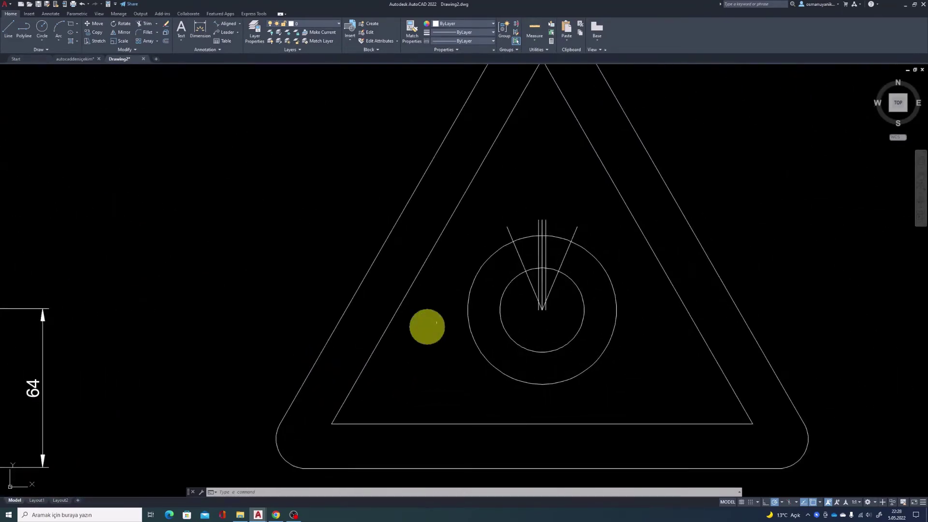
pyautogui.press('l')
pyautogui.press('Return')
pyautogui.scroll(3, 522, 279)
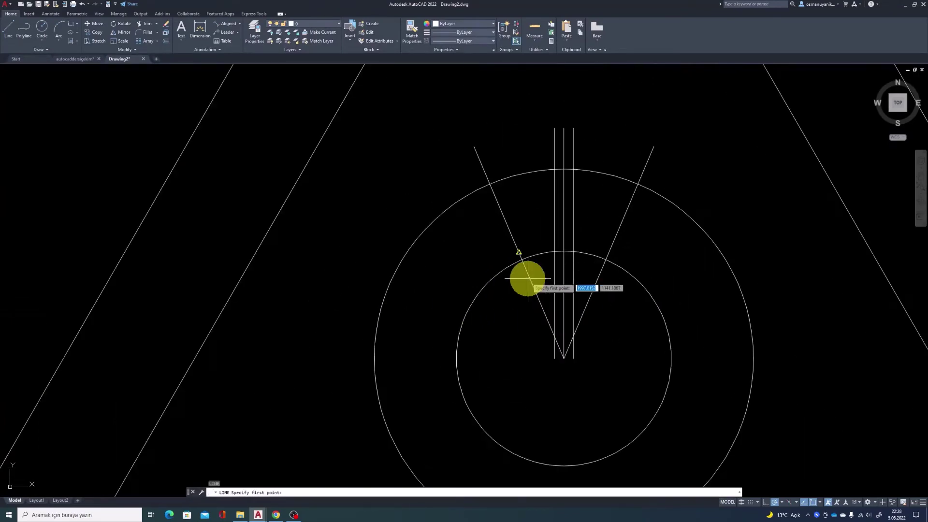
pyautogui.click(554, 251)
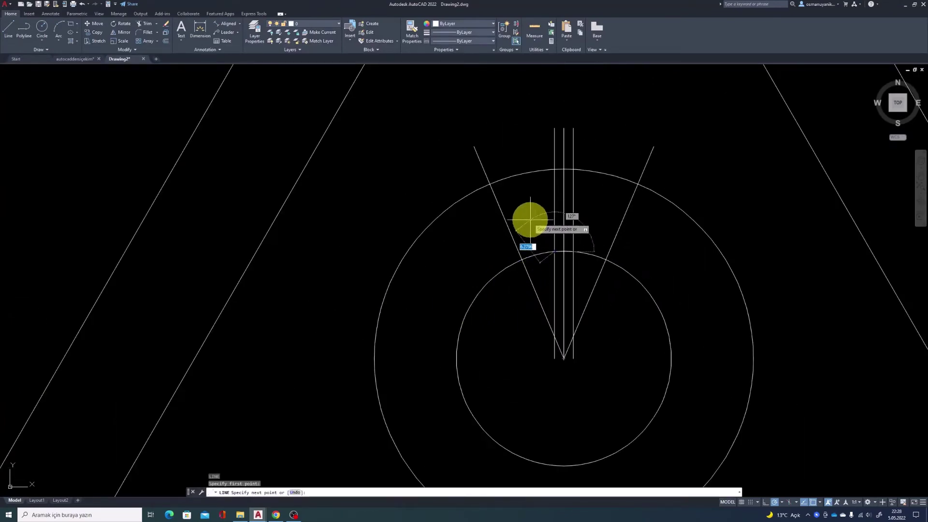
pyautogui.click(489, 184)
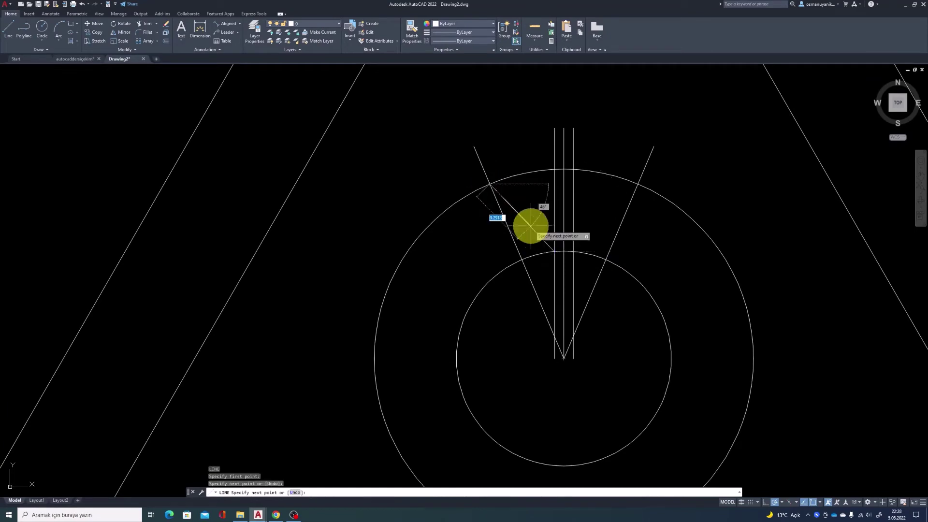
pyautogui.press('Return')
pyautogui.scroll(-4, 529, 213)
pyautogui.scroll(-2, 535, 217)
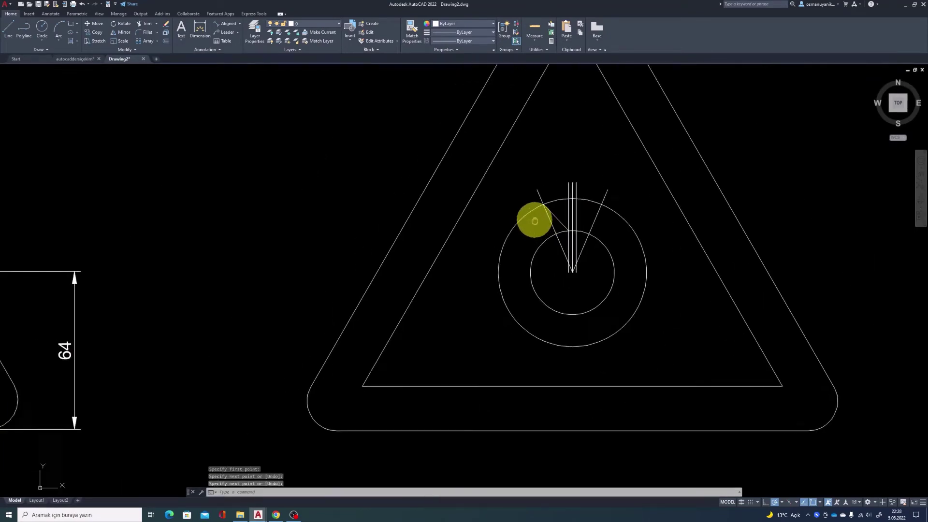
pyautogui.scroll(-2, 435, 270)
pyautogui.scroll(-2, 201, 280)
pyautogui.scroll(5, 236, 264)
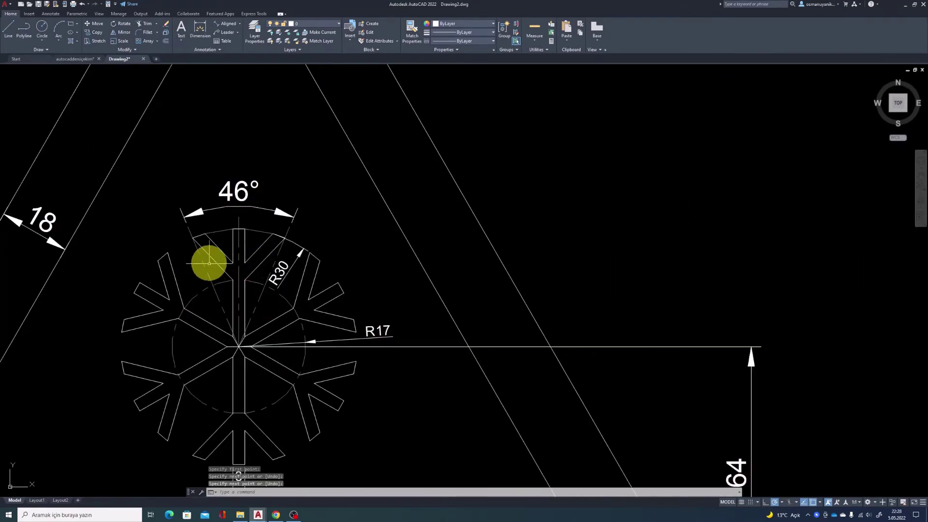
# - Offset the slanted branch line to its upper-right side, then erase the vertical centre axis line
pyautogui.scroll(-3, 230, 252)
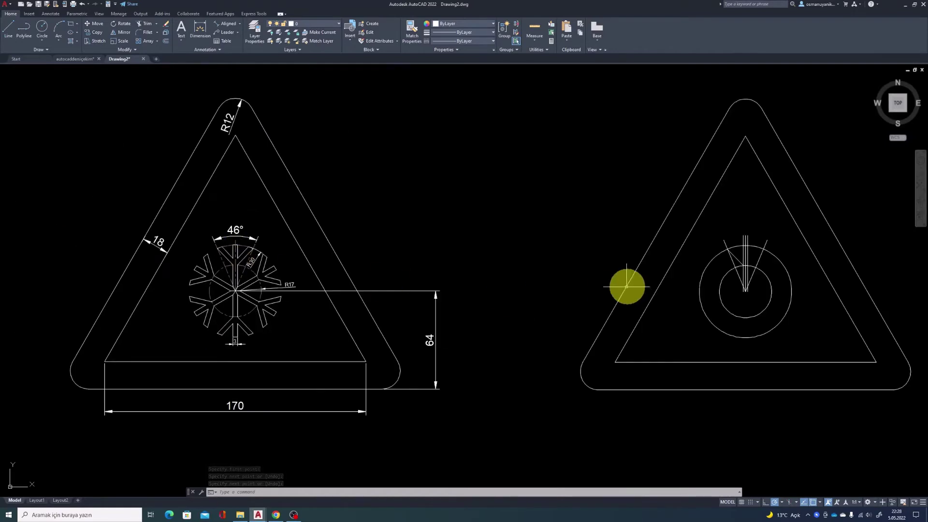
pyautogui.moveTo(626, 286); pyautogui.dragTo(393, 290, button='middle')
pyautogui.scroll(5, 527, 263)
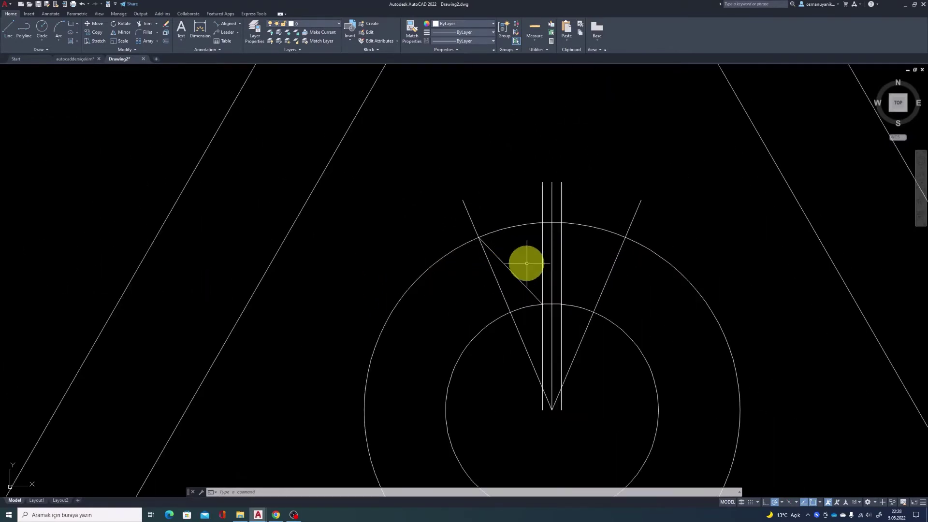
pyautogui.press('Escape')
pyautogui.press('Escape')
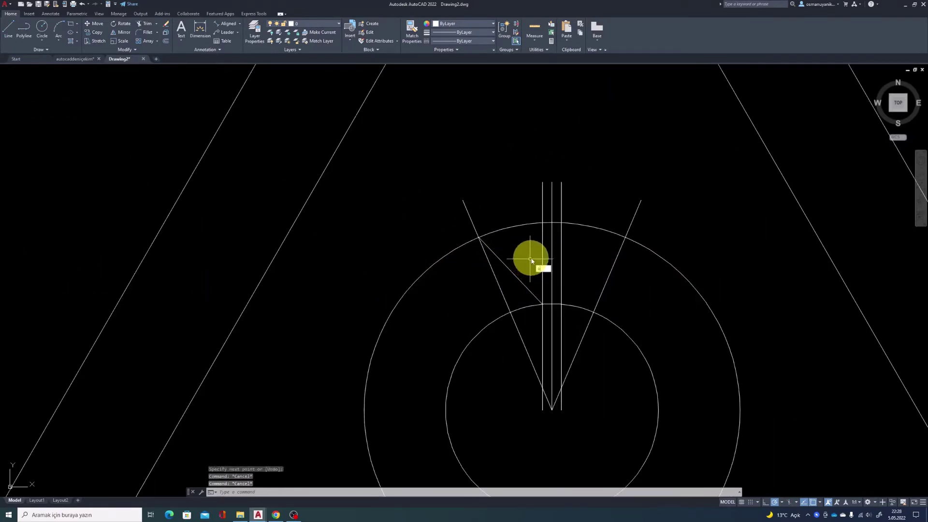
pyautogui.press('Return')
pyautogui.press('Return')
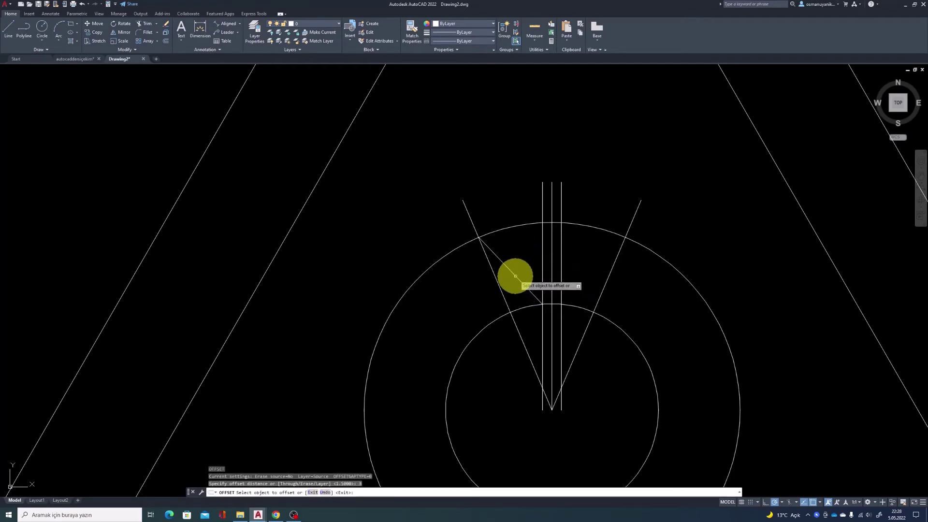
pyautogui.click(515, 276)
pyautogui.click(536, 256)
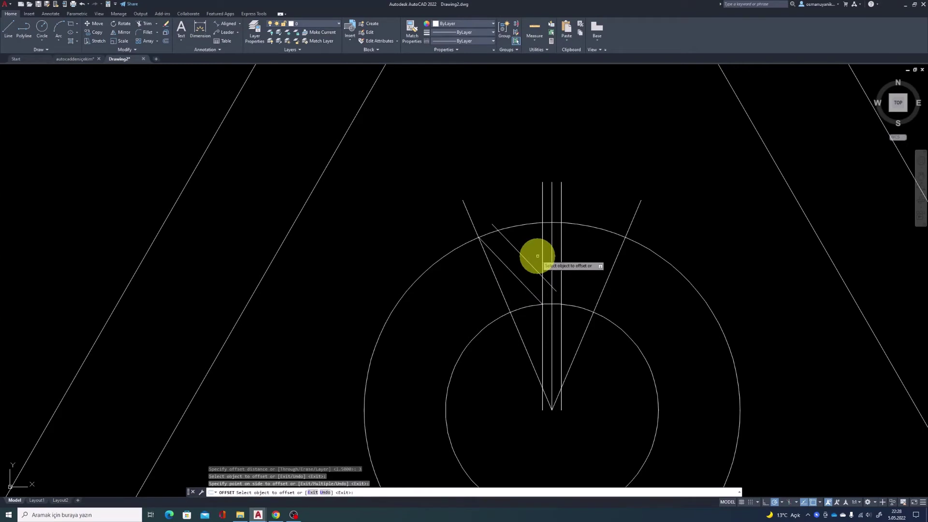
pyautogui.press('Return')
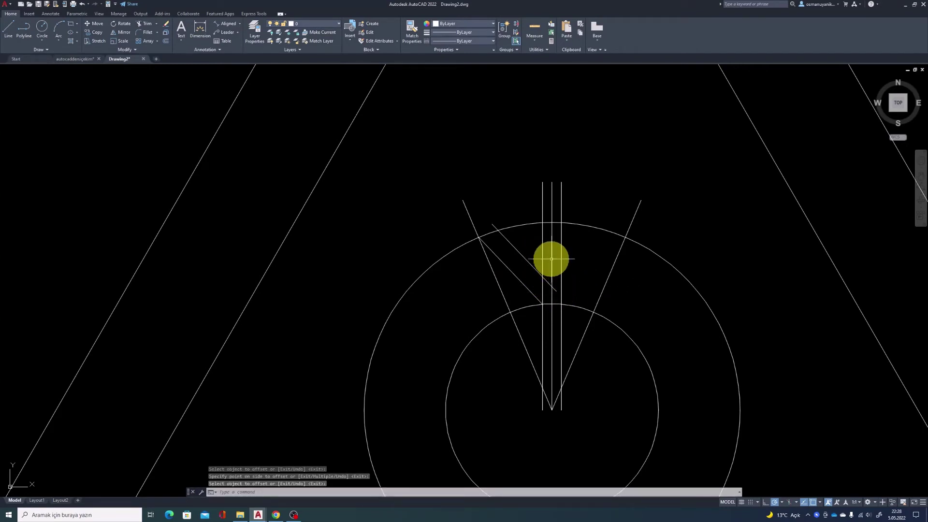
pyautogui.click(551, 259)
pyautogui.press('Delete')
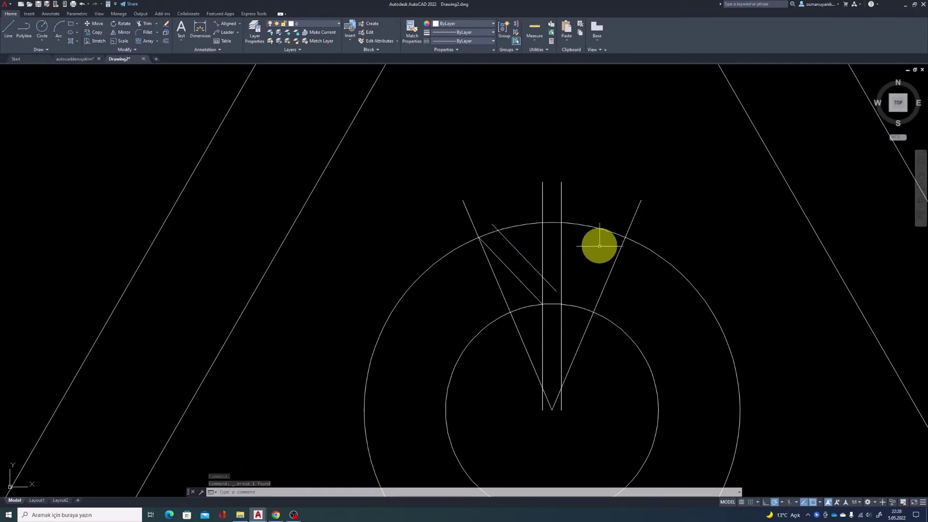
# - Mirror the two left branch lines across the vertical axis, keeping the originals
pyautogui.write('mi')
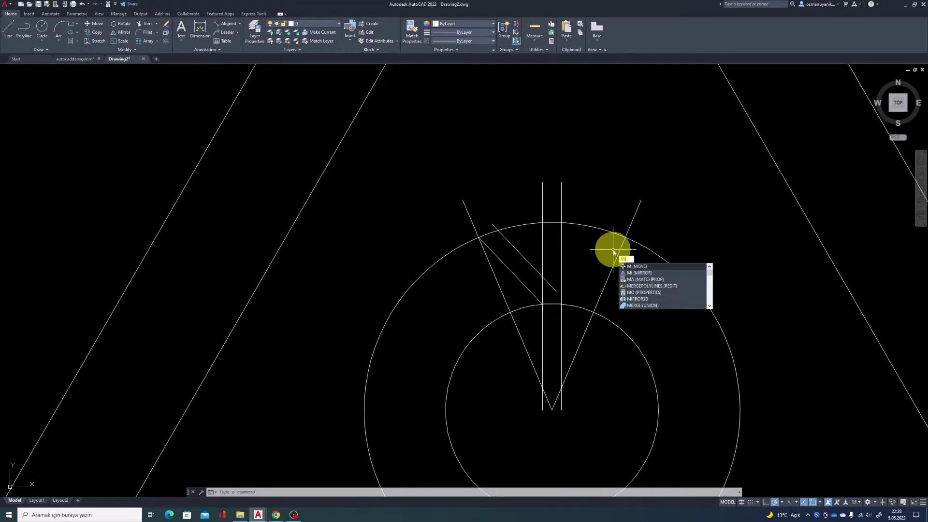
pyautogui.press('Return')
pyautogui.click(529, 249)
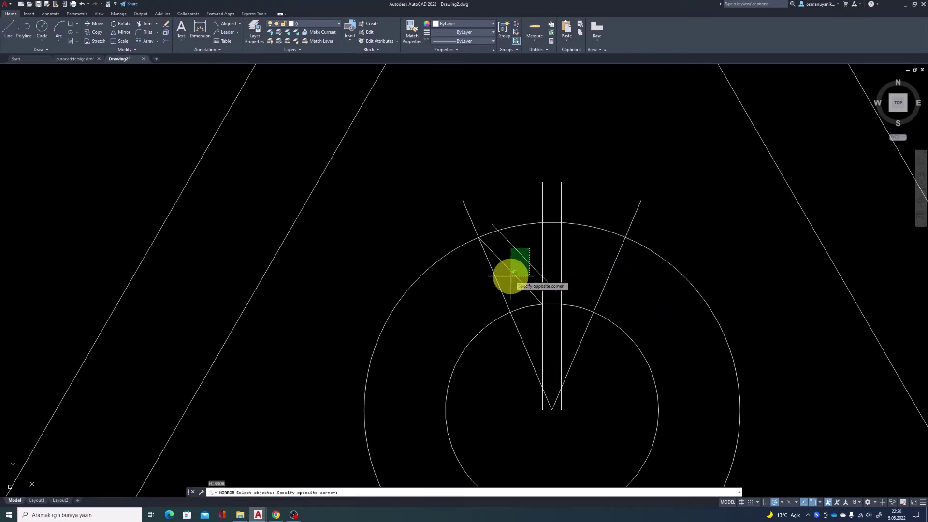
pyautogui.click(512, 274)
pyautogui.press('Return')
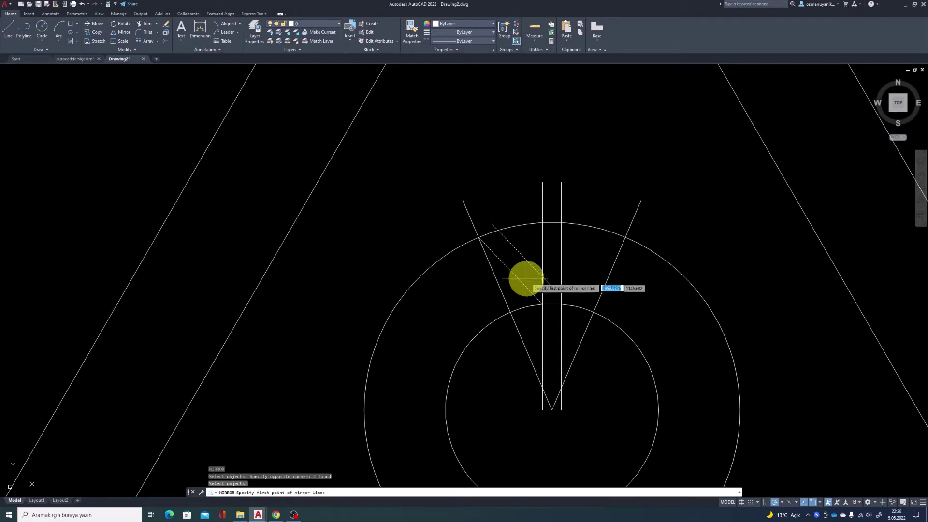
pyautogui.click(552, 410)
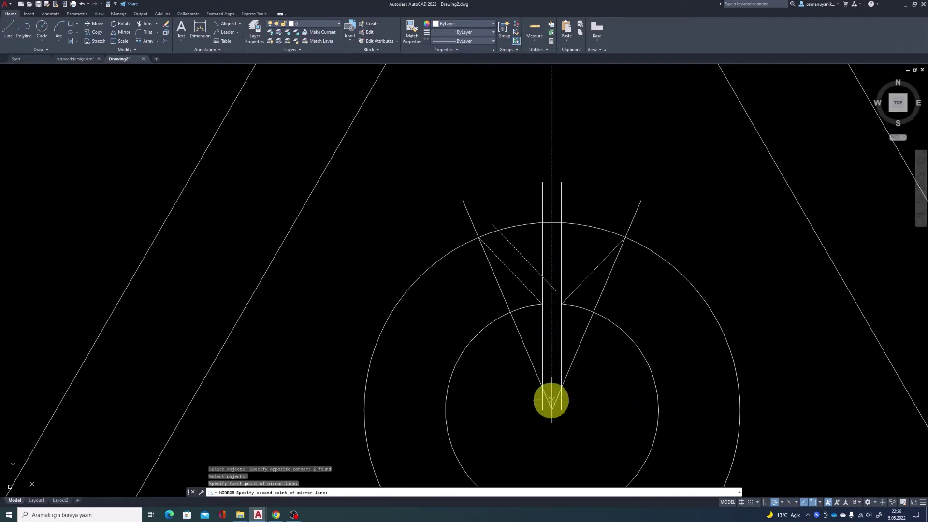
pyautogui.click(551, 150)
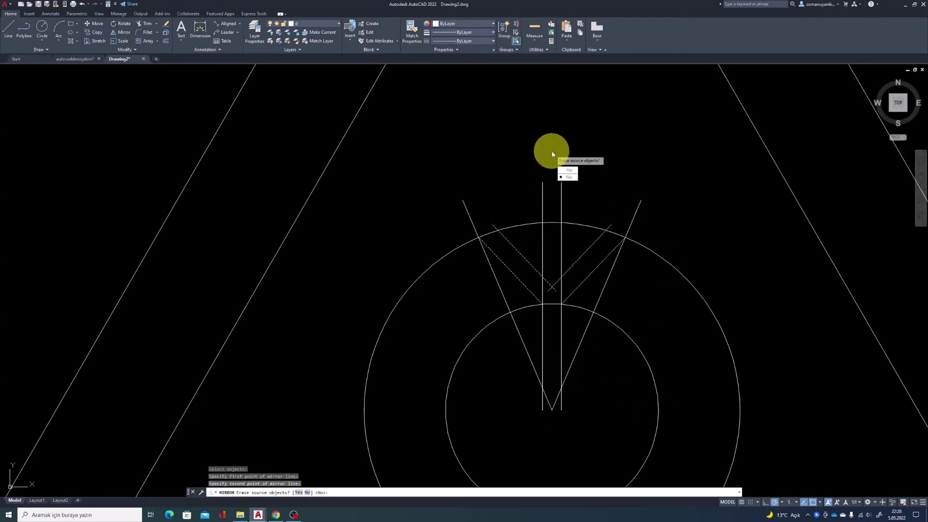
pyautogui.press('Return')
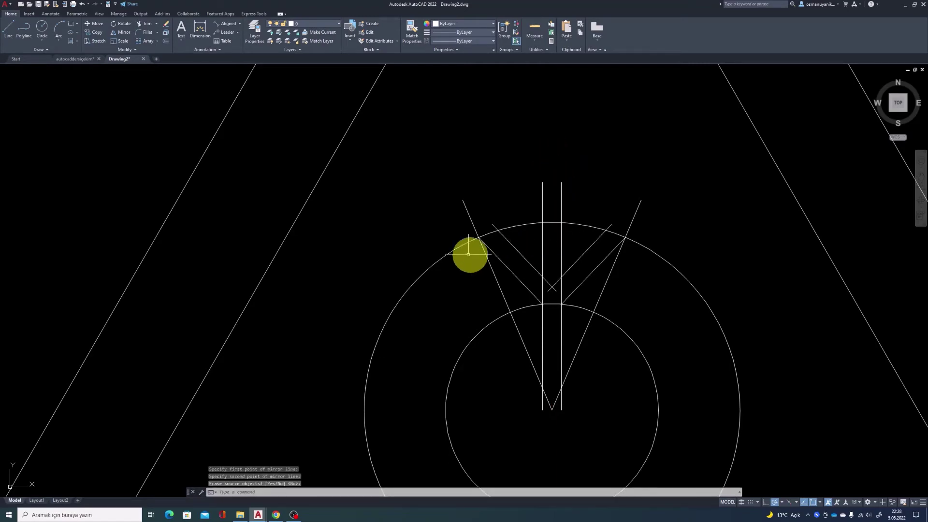
# - Pan to the reference snowflake and select the right slanted guide line
pyautogui.scroll(-2, 426, 227)
pyautogui.moveTo(393, 232); pyautogui.dragTo(760, 259, button='middle')
pyautogui.scroll(-3, 213, 263)
pyautogui.scroll(3, 172, 265)
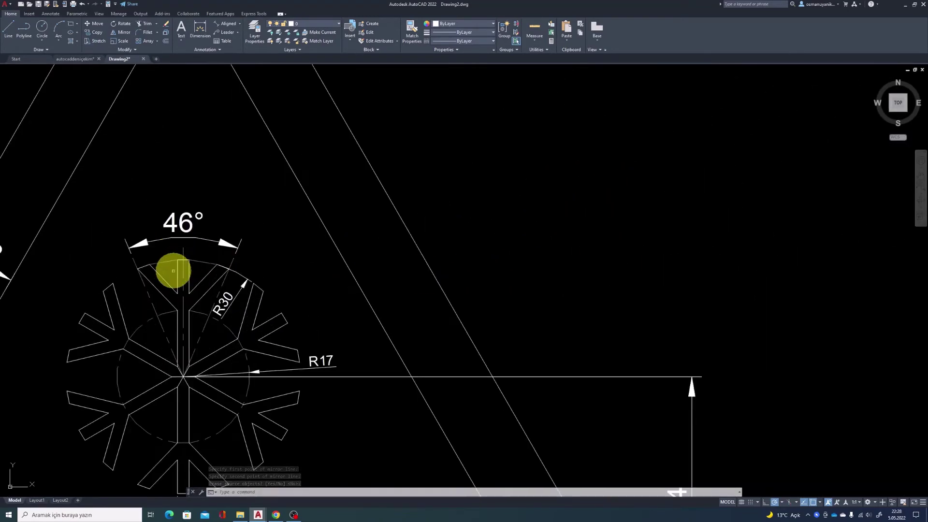
pyautogui.scroll(2, 125, 252)
pyautogui.scroll(-4, 237, 261)
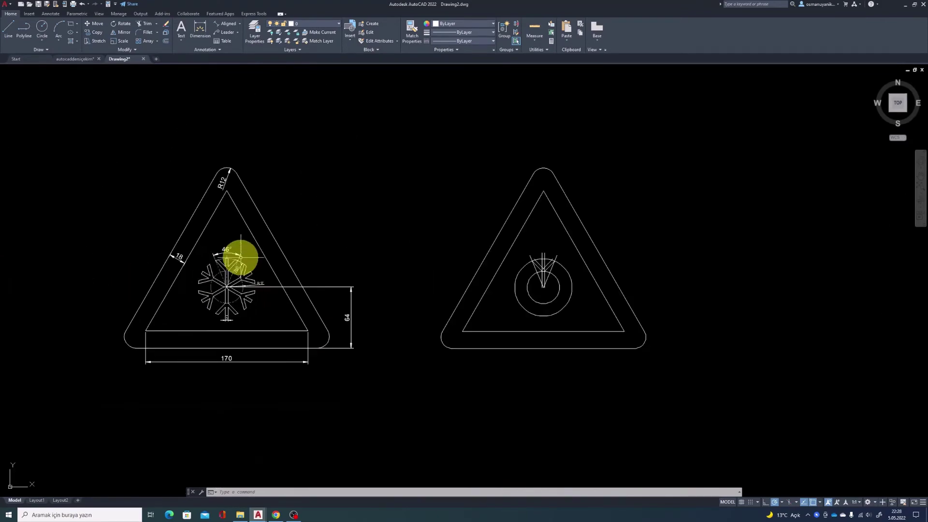
pyautogui.scroll(5, 581, 271)
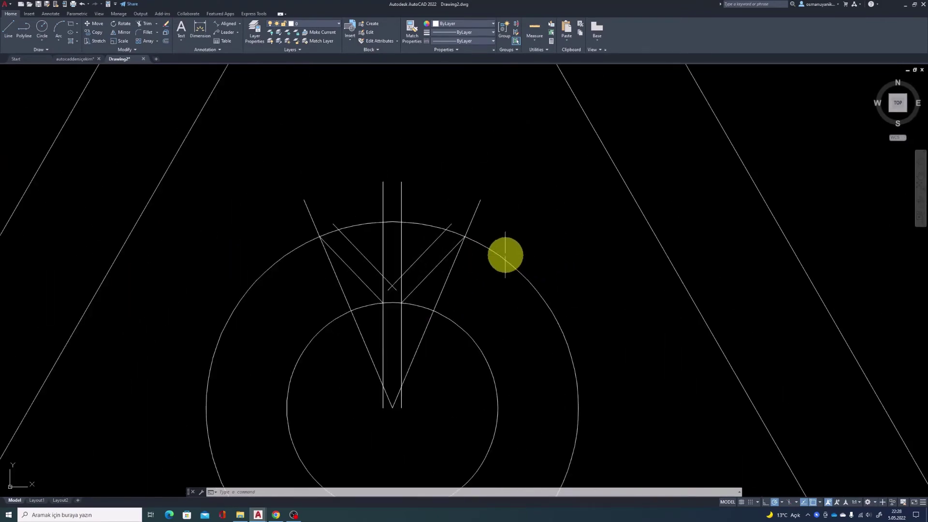
pyautogui.click(478, 205)
# - Delete both slanted V guide lines
pyautogui.click(314, 207)
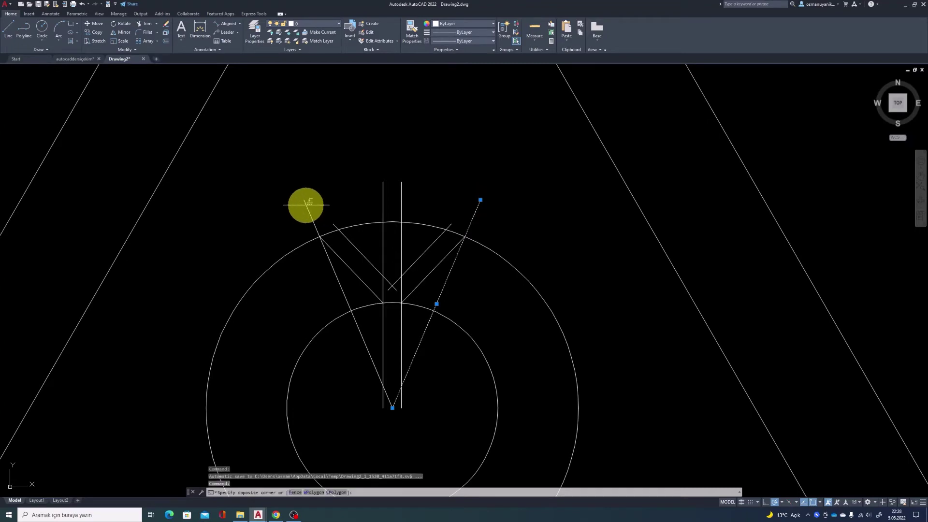
pyautogui.click(283, 213)
pyautogui.press('Delete')
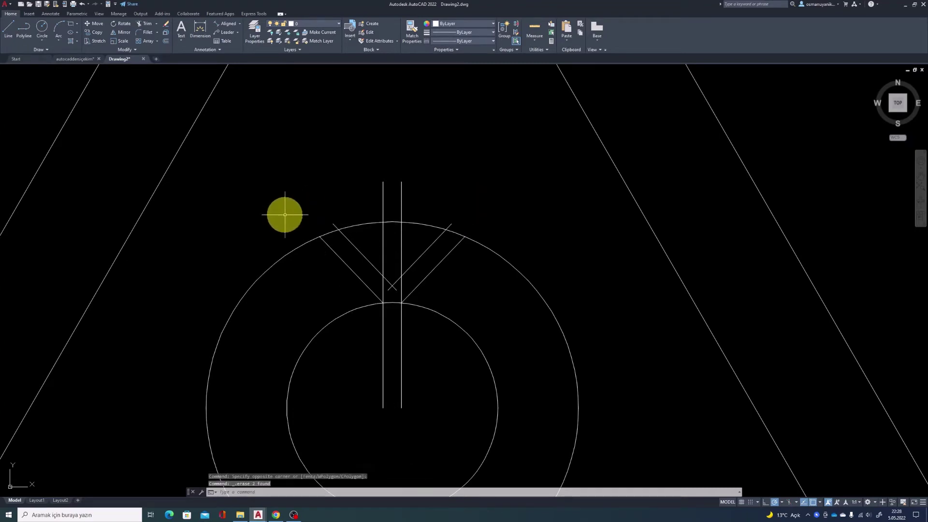
# - Trim the vertical line tops, outer branch stub and junction overlaps into a clean Y arm
pyautogui.press('Return')
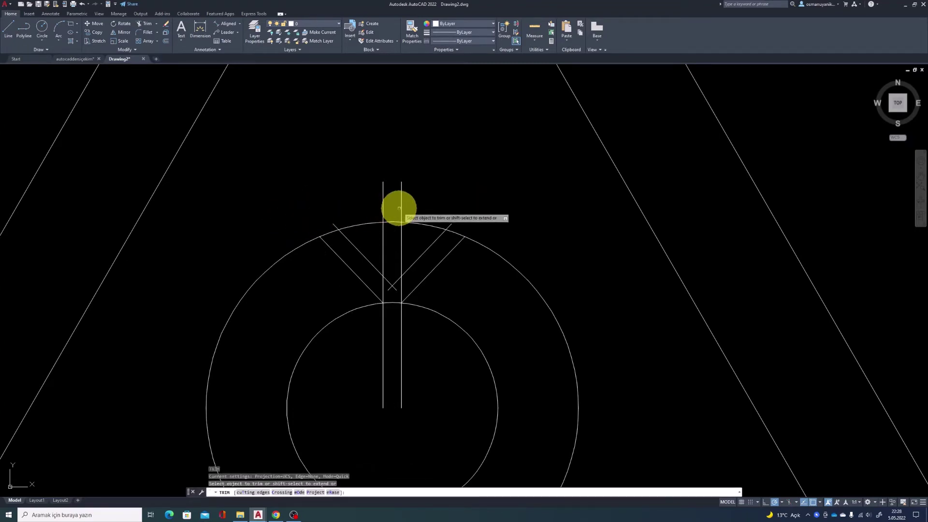
pyautogui.moveTo(395, 207); pyautogui.dragTo(393, 192)
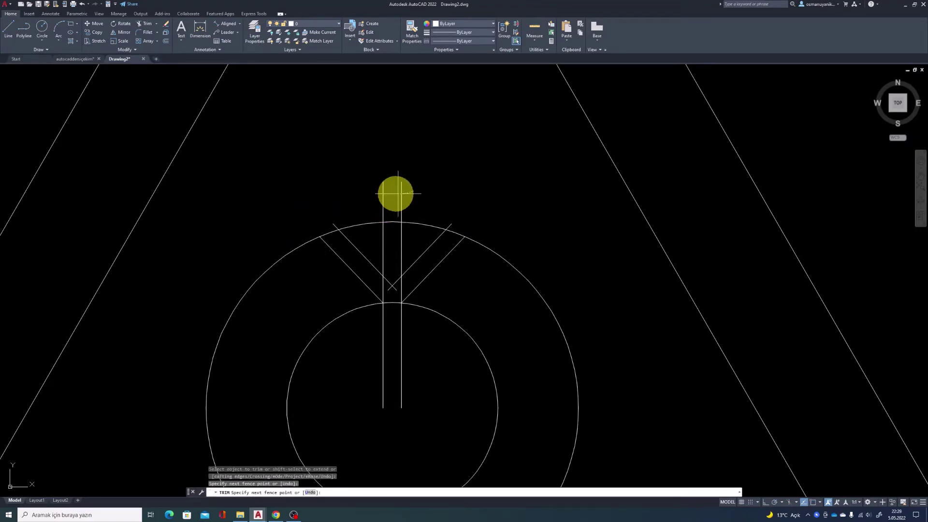
pyautogui.click(337, 223)
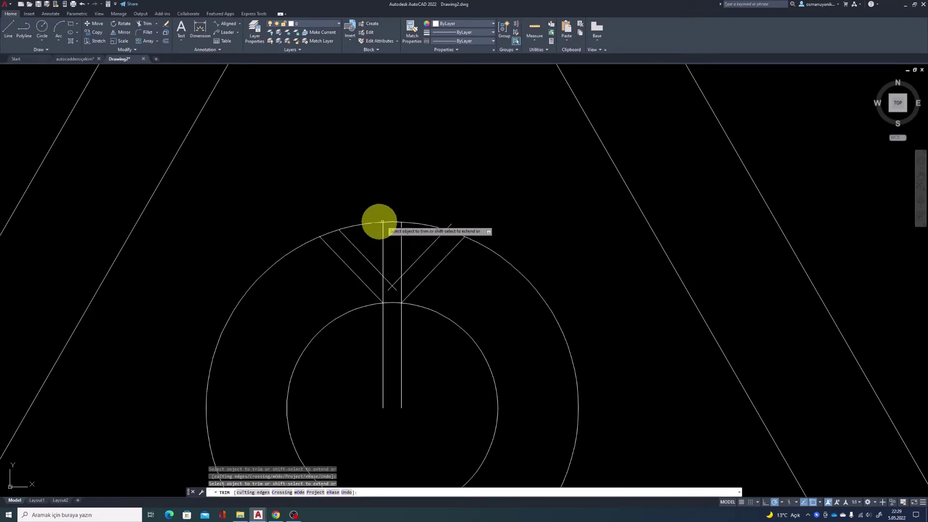
pyautogui.click(390, 288)
pyautogui.click(394, 287)
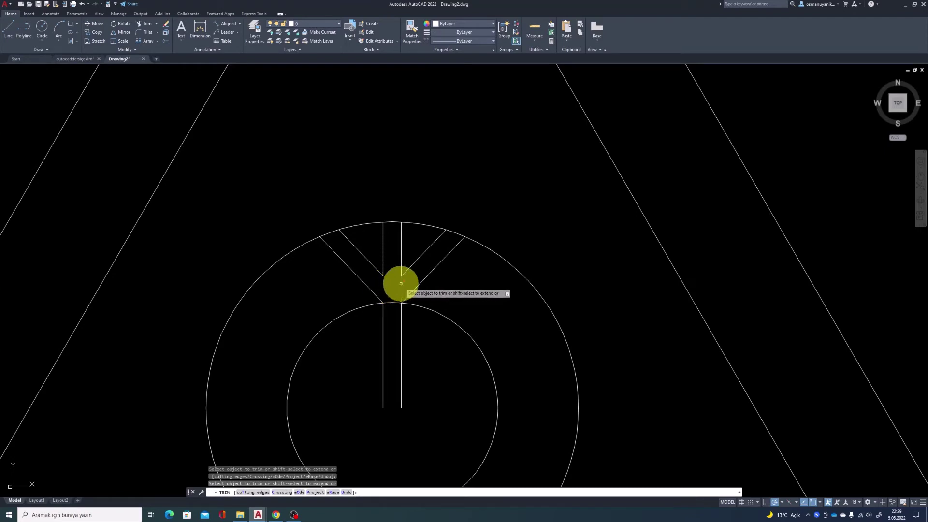
pyautogui.click(401, 283)
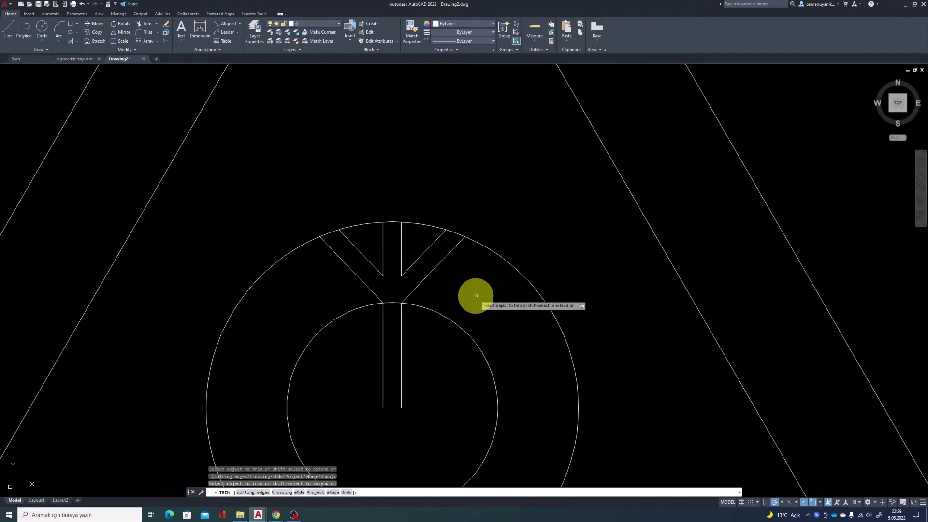
pyautogui.press('Return')
# - Pan between the dimensioned reference snowflake and the new sign's Y arm to compare them
pyautogui.scroll(-5, 476, 296)
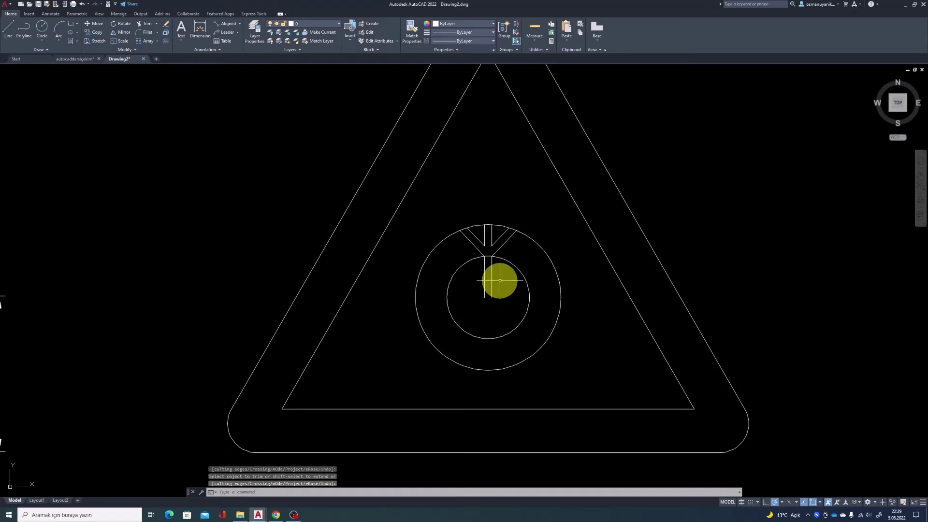
pyautogui.scroll(-2, 365, 292)
pyautogui.scroll(-2, 286, 277)
pyautogui.moveTo(286, 278); pyautogui.dragTo(679, 240, button='middle')
pyautogui.scroll(2, 354, 230)
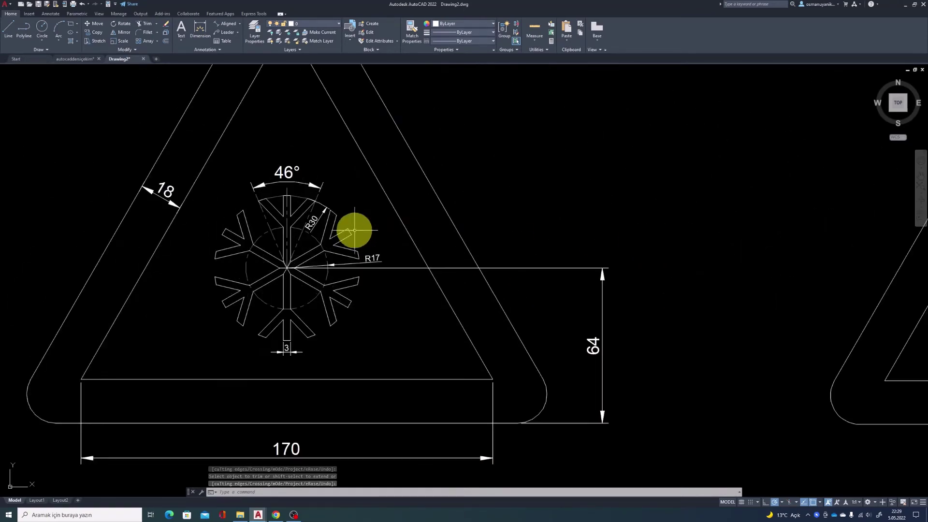
pyautogui.scroll(-2, 266, 292)
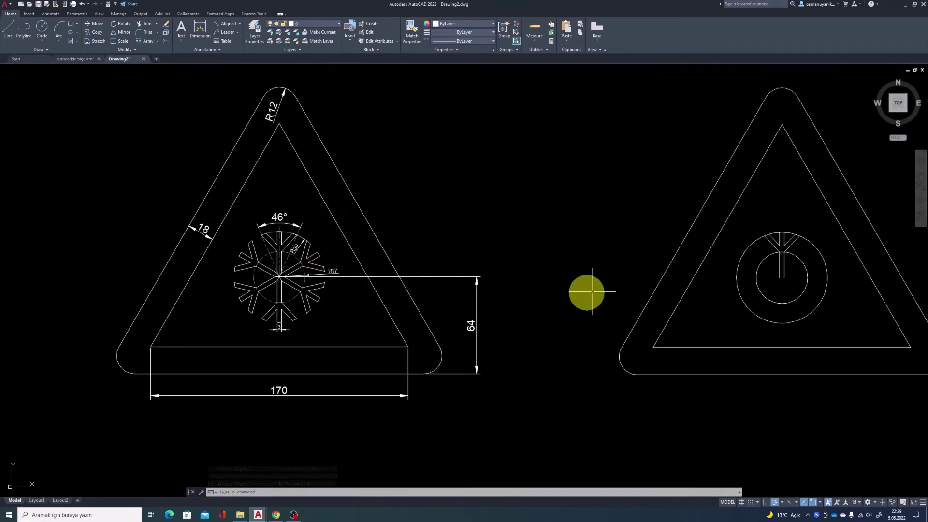
pyautogui.moveTo(586, 292); pyautogui.dragTo(372, 286, button='middle')
pyautogui.scroll(1, 452, 265)
pyautogui.scroll(3, 452, 267)
pyautogui.write('ar')
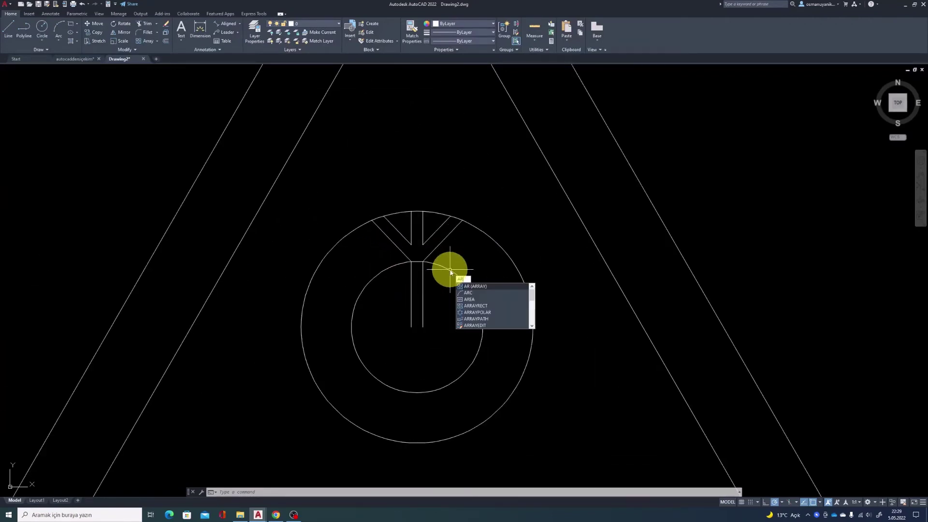
# - Polar-array the Y-arm lines about the circles' centre as 6 items over 360°
pyautogui.press('Return')
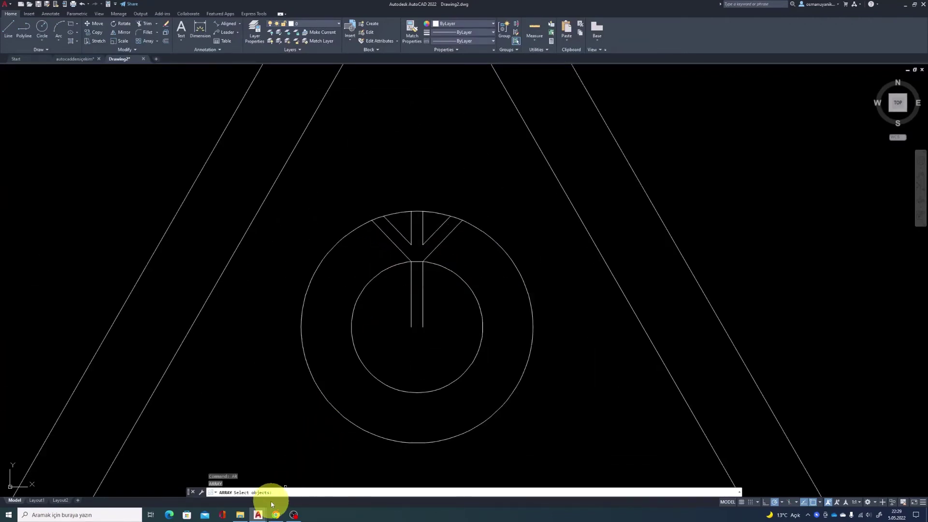
pyautogui.scroll(2, 425, 251)
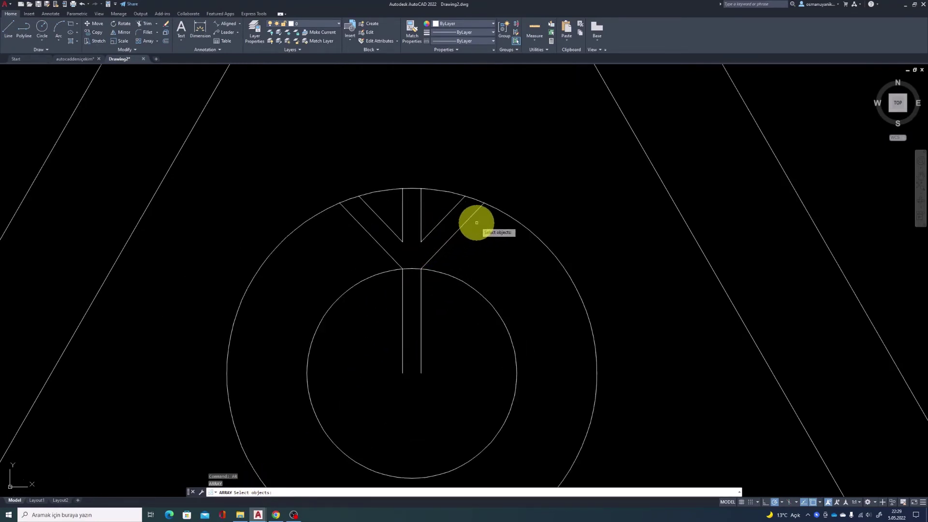
pyautogui.click(477, 224)
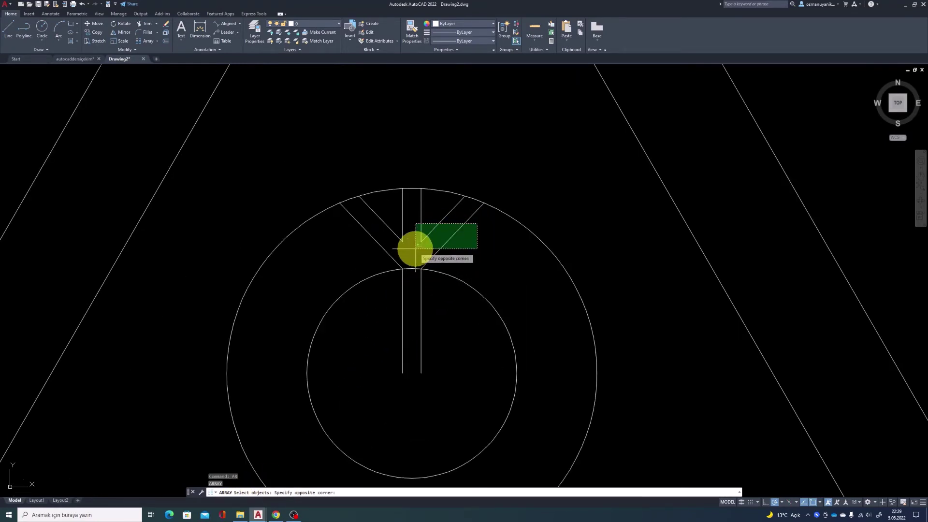
pyautogui.click(435, 311)
pyautogui.click(381, 340)
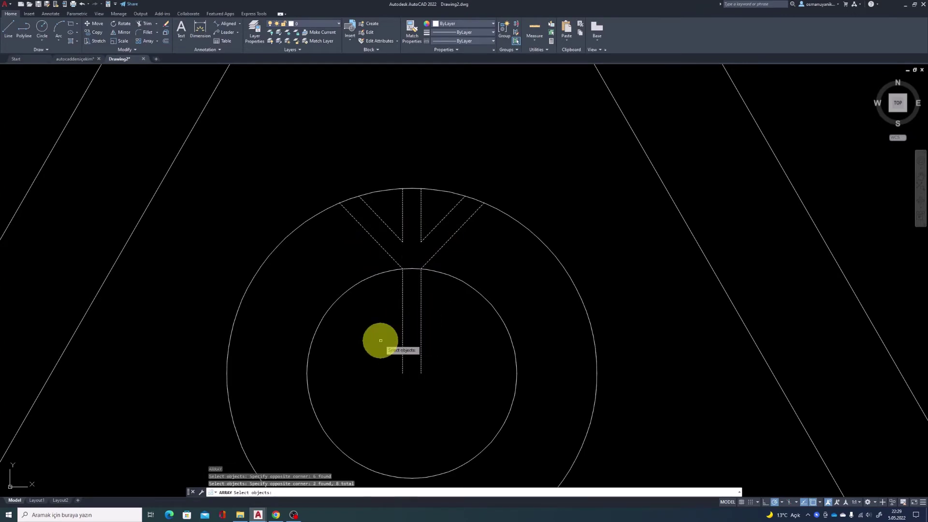
pyautogui.press('Return')
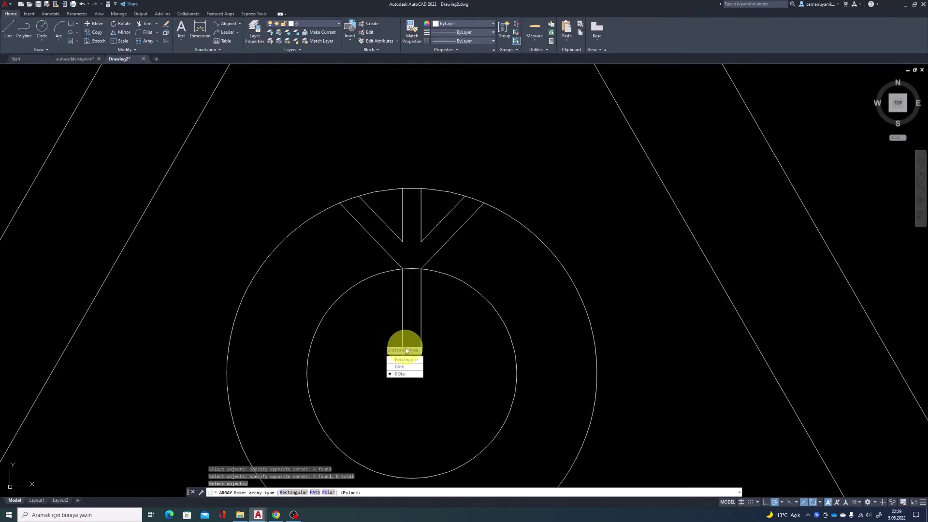
pyautogui.click(405, 374)
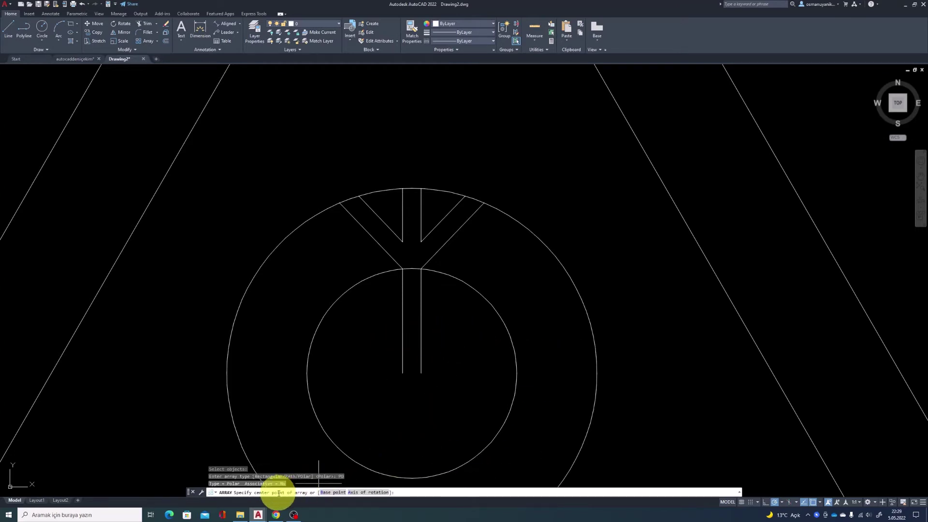
pyautogui.click(411, 373)
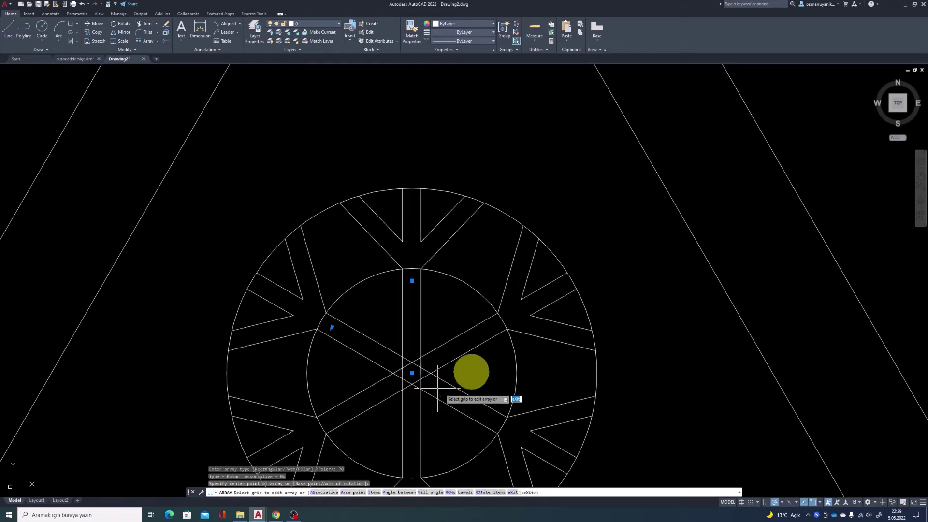
pyautogui.scroll(-4, 473, 362)
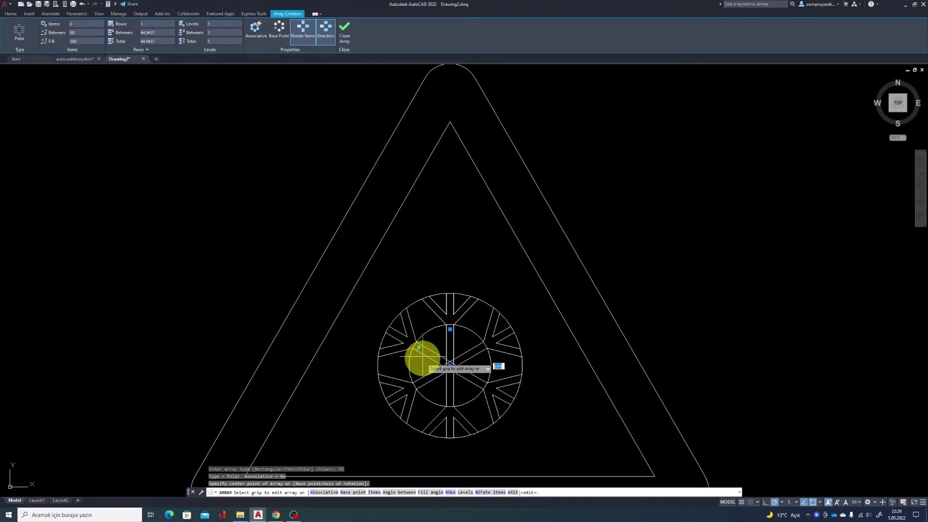
pyautogui.scroll(2, 424, 362)
pyautogui.scroll(-2, 471, 371)
pyautogui.scroll(-2, 465, 357)
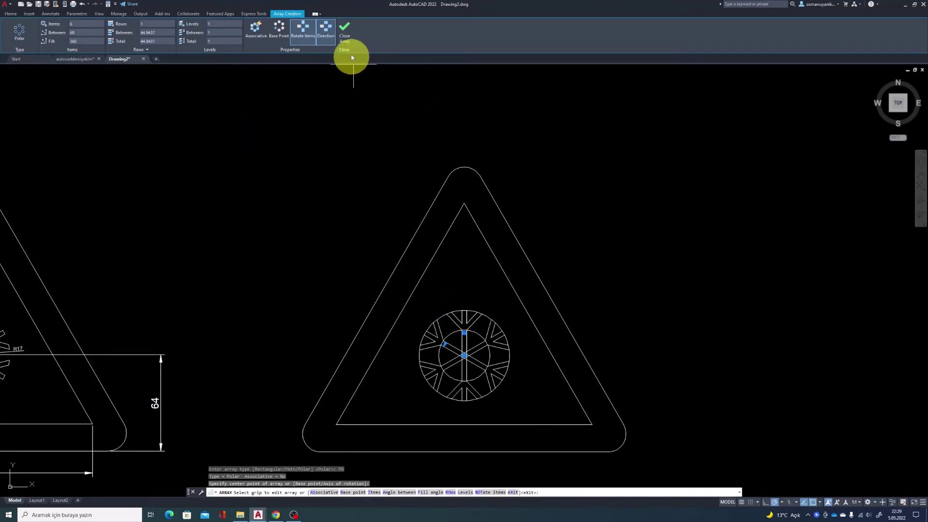
# - Finish the six-arm array and trim away the crossing lines at the snowflake centre
pyautogui.click(344, 34)
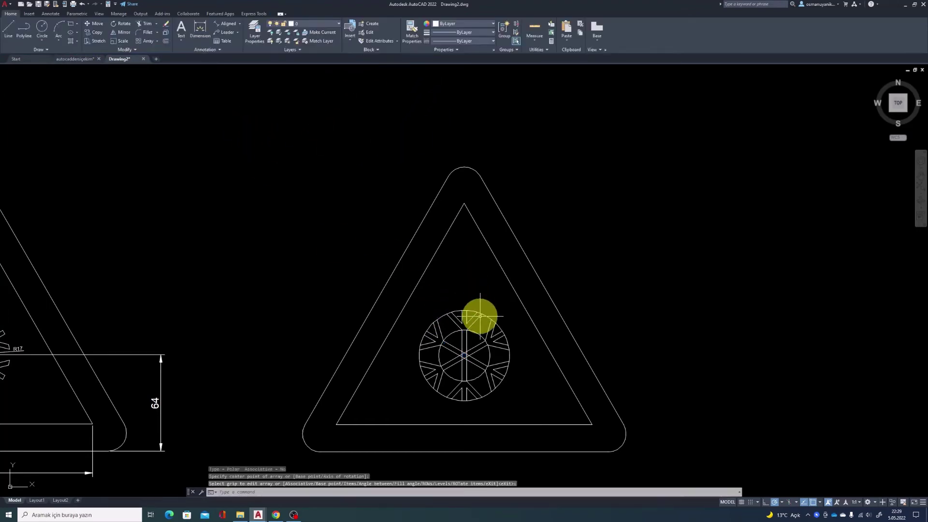
pyautogui.scroll(4, 465, 369)
pyautogui.scroll(4, 468, 346)
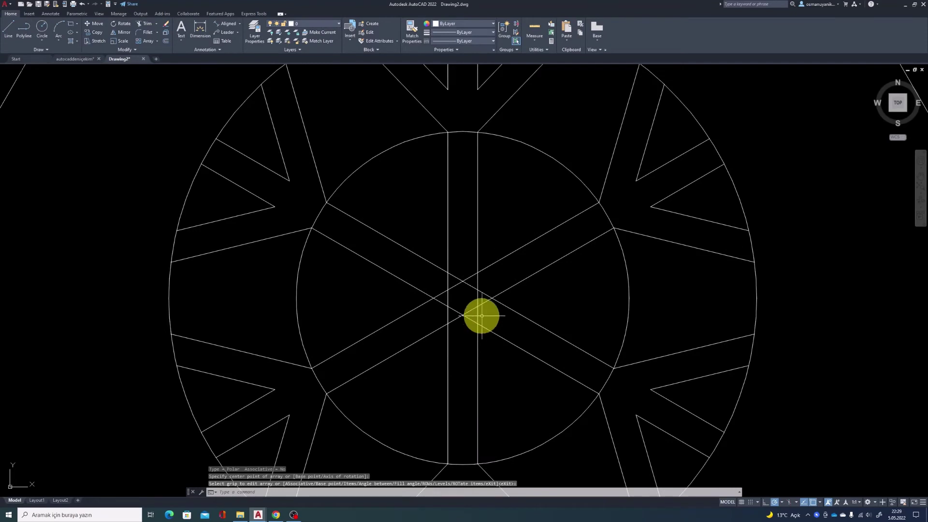
pyautogui.press('Return')
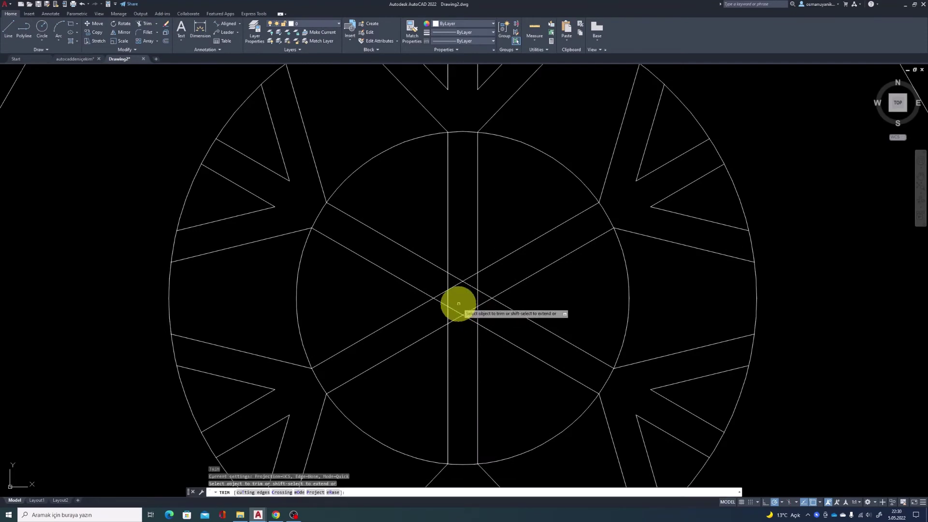
pyautogui.scroll(3, 455, 304)
pyautogui.moveTo(451, 285); pyautogui.dragTo(476, 250)
pyautogui.moveTo(481, 217); pyautogui.dragTo(481, 381)
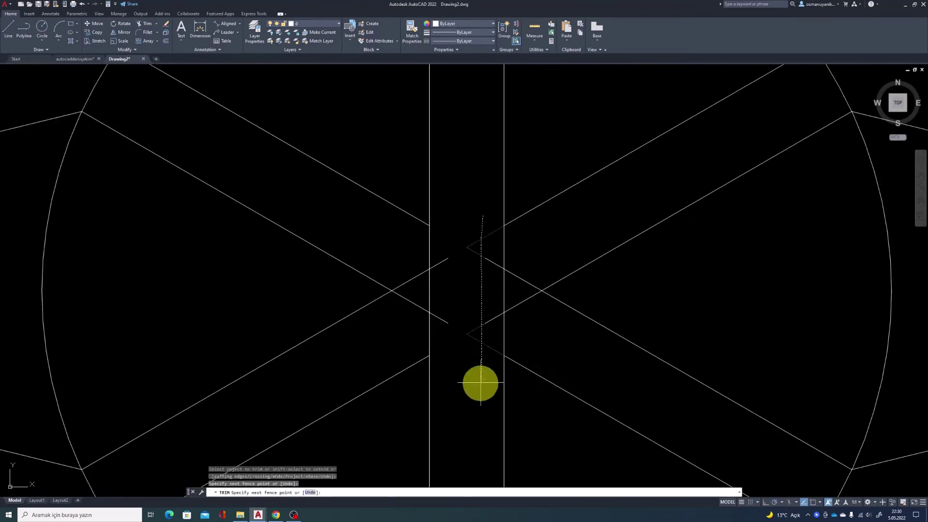
pyautogui.moveTo(547, 264)
pyautogui.mouseDown()
pyautogui.moveTo(430, 315)
pyautogui.moveTo(431, 296)
pyautogui.mouseUp()
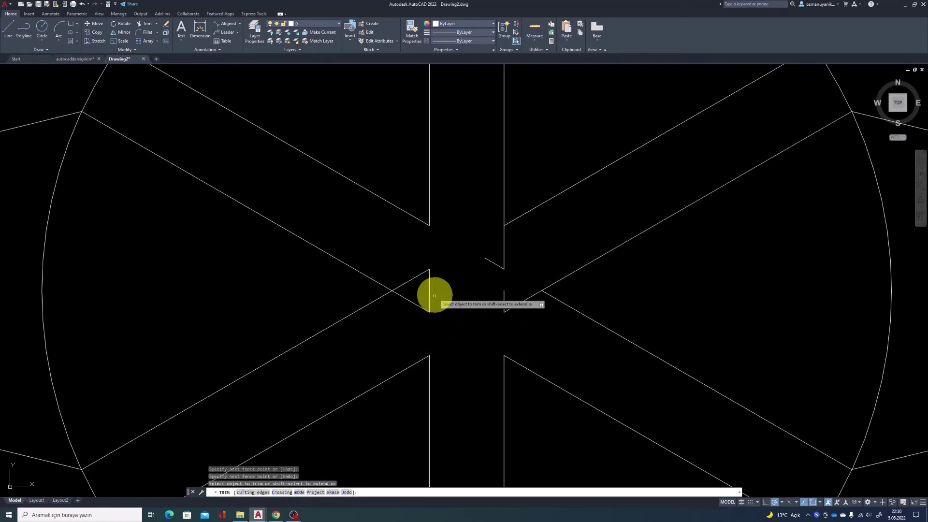
pyautogui.moveTo(521, 286)
pyautogui.mouseDown()
pyautogui.moveTo(488, 311)
pyautogui.moveTo(404, 265)
pyautogui.mouseUp()
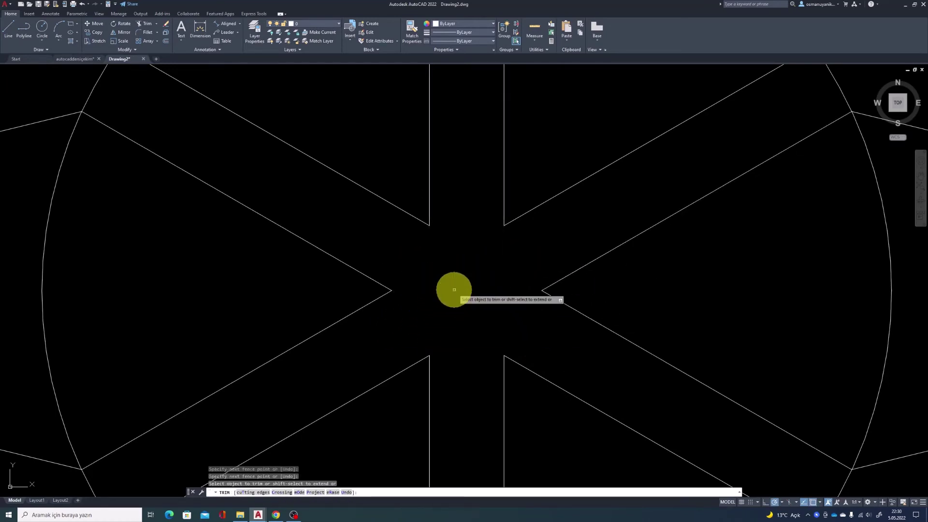
# - Trim the outer-circle arcs between the top and upper spokes
pyautogui.scroll(-4, 459, 300)
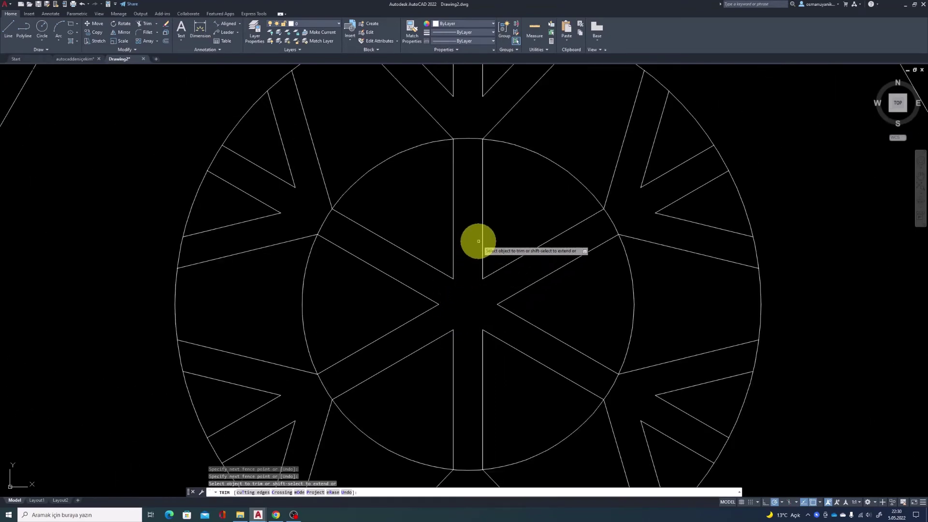
pyautogui.scroll(-2, 531, 223)
pyautogui.scroll(-3, 530, 223)
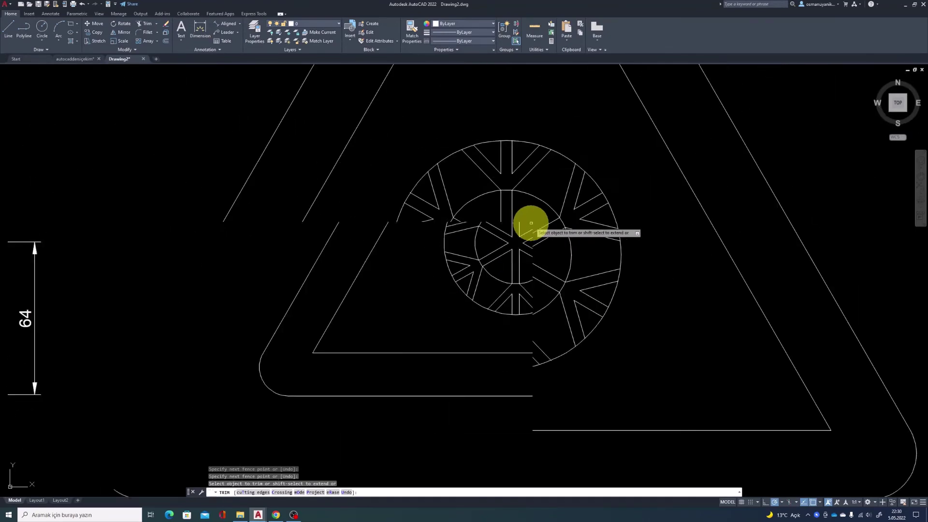
pyautogui.scroll(-4, 530, 221)
pyautogui.scroll(5, 529, 223)
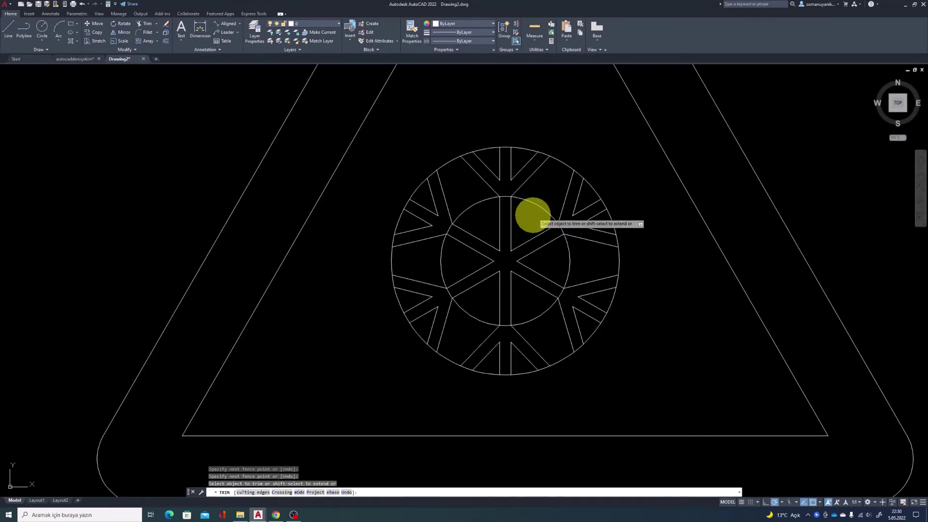
pyautogui.click(497, 148)
pyautogui.click(518, 146)
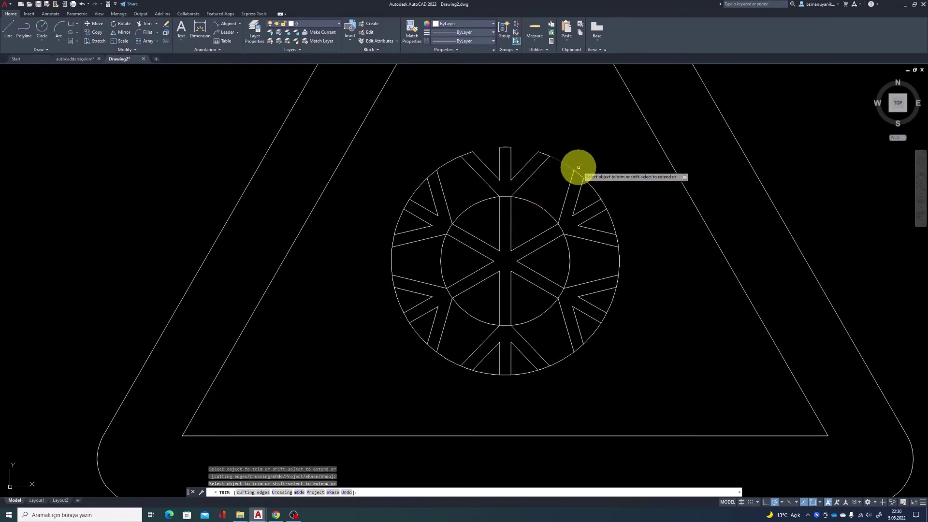
pyautogui.click(564, 163)
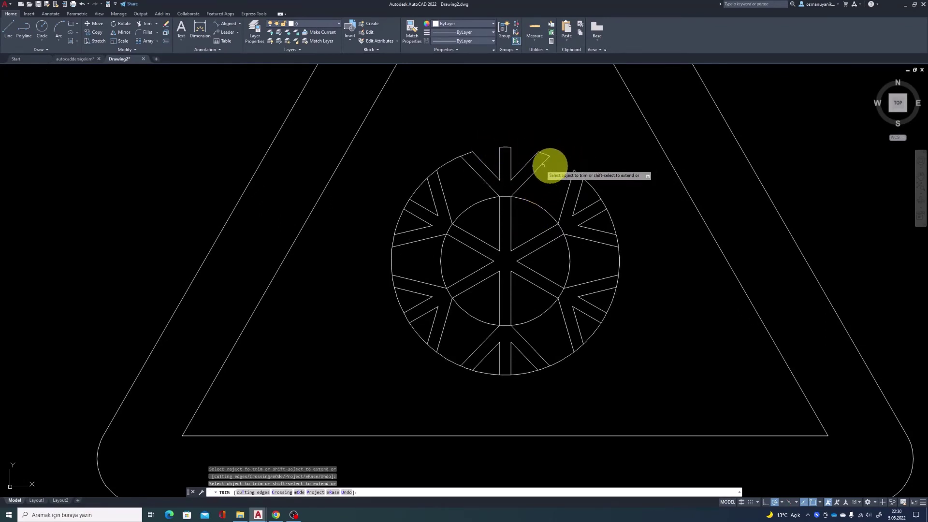
pyautogui.click(450, 162)
# - Trim the remaining outer-circle arcs on the left, bottom and right sides
pyautogui.moveTo(415, 189); pyautogui.dragTo(394, 285)
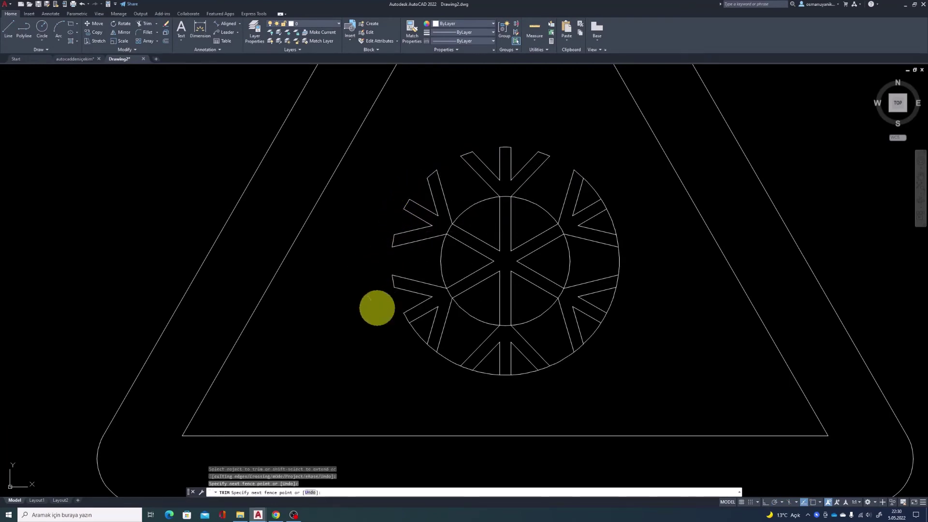
pyautogui.moveTo(362, 317)
pyautogui.mouseDown()
pyautogui.moveTo(414, 332)
pyautogui.moveTo(420, 362)
pyautogui.mouseUp()
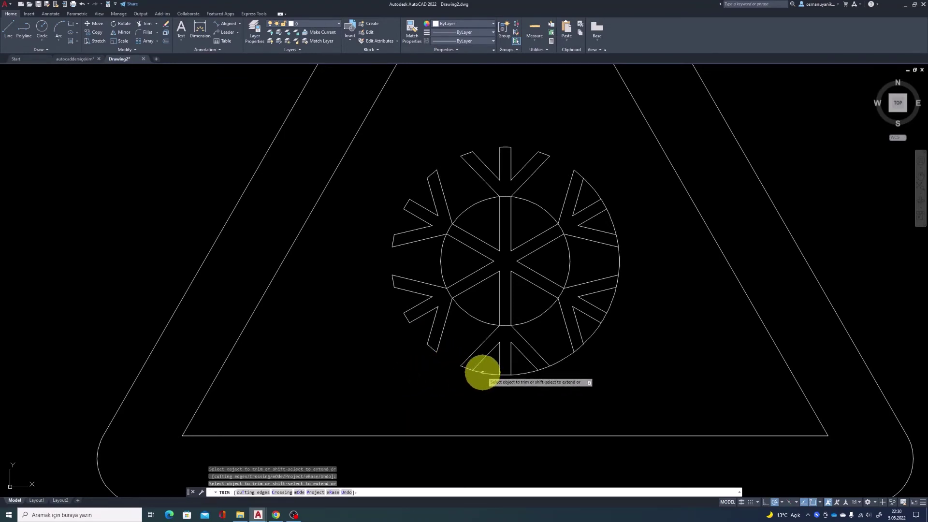
pyautogui.click(483, 372)
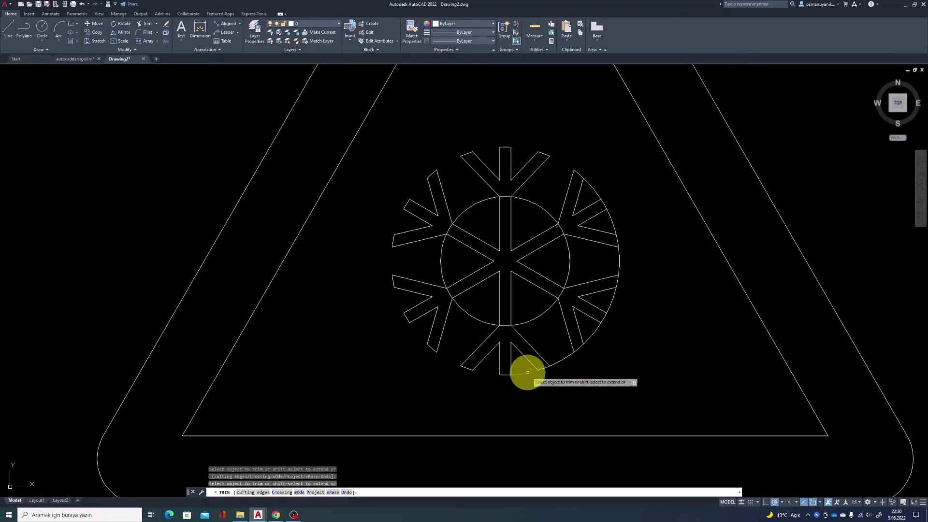
pyautogui.moveTo(527, 372)
pyautogui.mouseDown()
pyautogui.moveTo(599, 334)
pyautogui.moveTo(610, 302)
pyautogui.mouseUp()
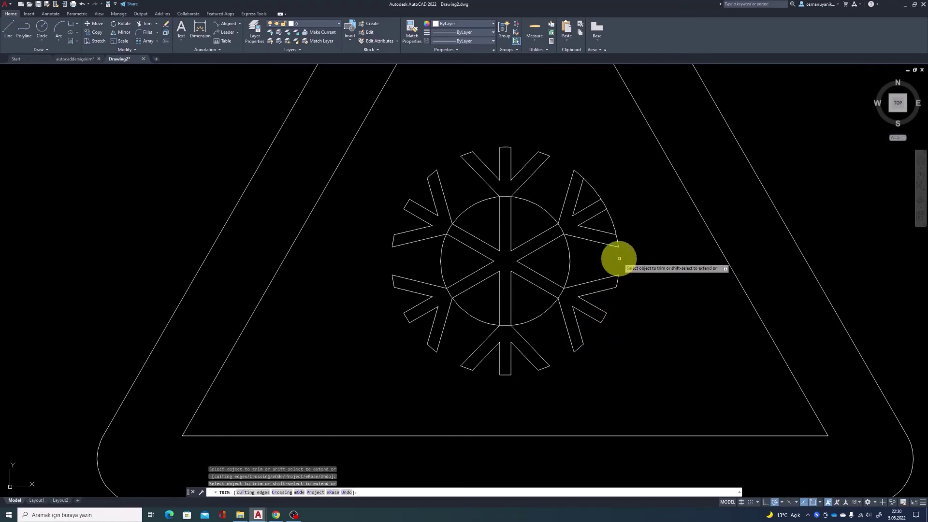
pyautogui.click(613, 227)
pyautogui.moveTo(593, 191); pyautogui.dragTo(594, 183)
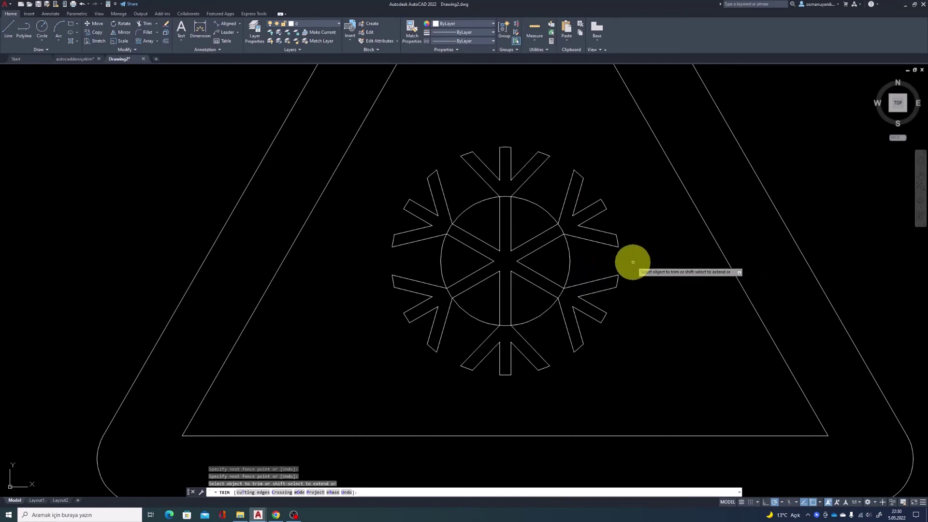
pyautogui.press('Return')
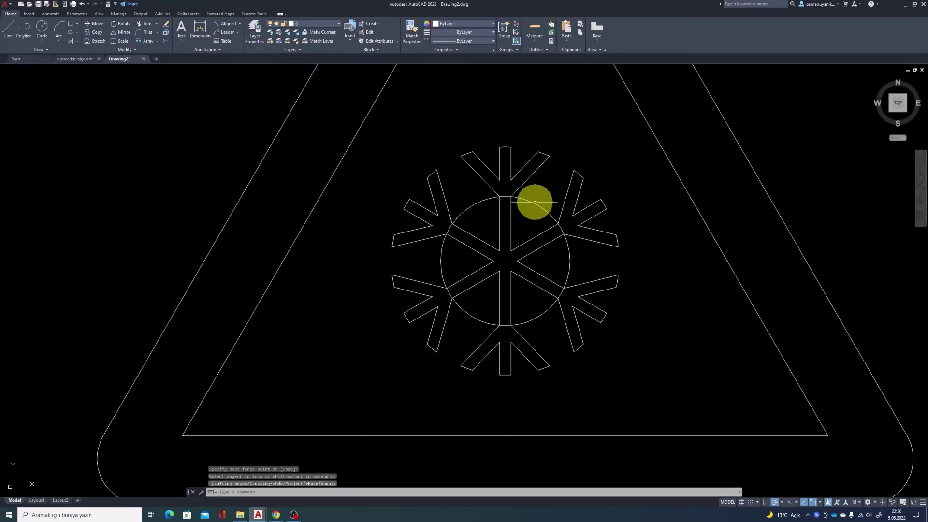
pyautogui.click(535, 202)
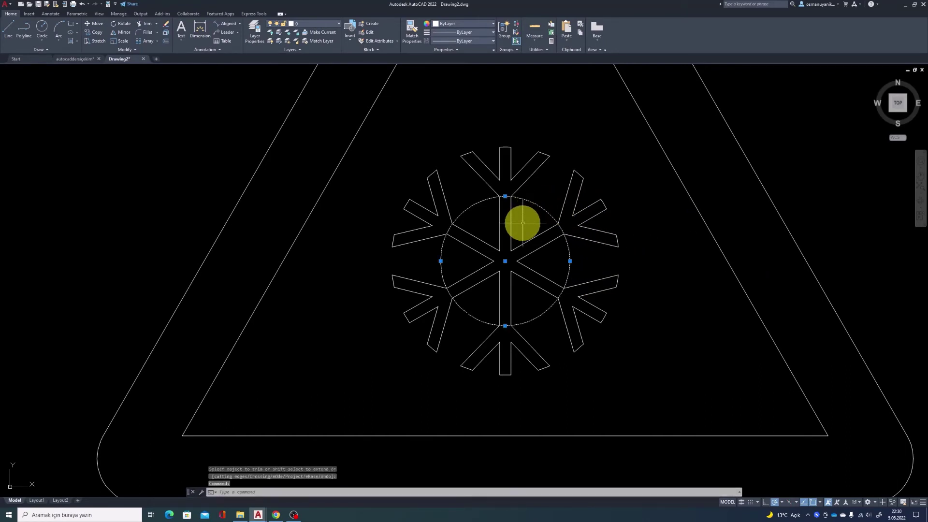
# - Erase the radius-17 inner circle and zoom out to show the sign beside the reference
pyautogui.press('Delete')
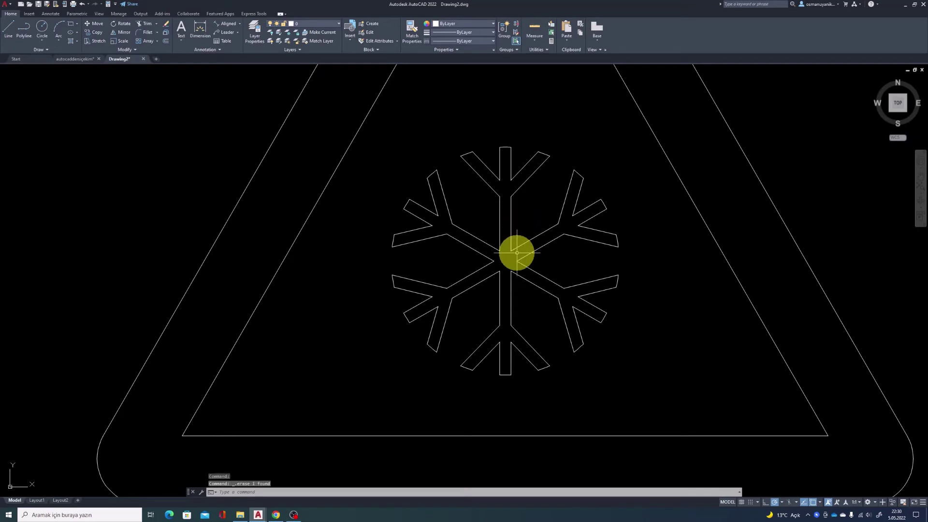
pyautogui.scroll(-3, 513, 251)
pyautogui.scroll(-2, 514, 266)
pyautogui.moveTo(514, 266)
pyautogui.mouseDown(button='middle')
pyautogui.moveTo(515, 282)
pyautogui.moveTo(505, 277)
pyautogui.moveTo(502, 290)
pyautogui.mouseUp(button='middle')
pyautogui.scroll(2, 502, 295)
pyautogui.scroll(-2, 493, 256)
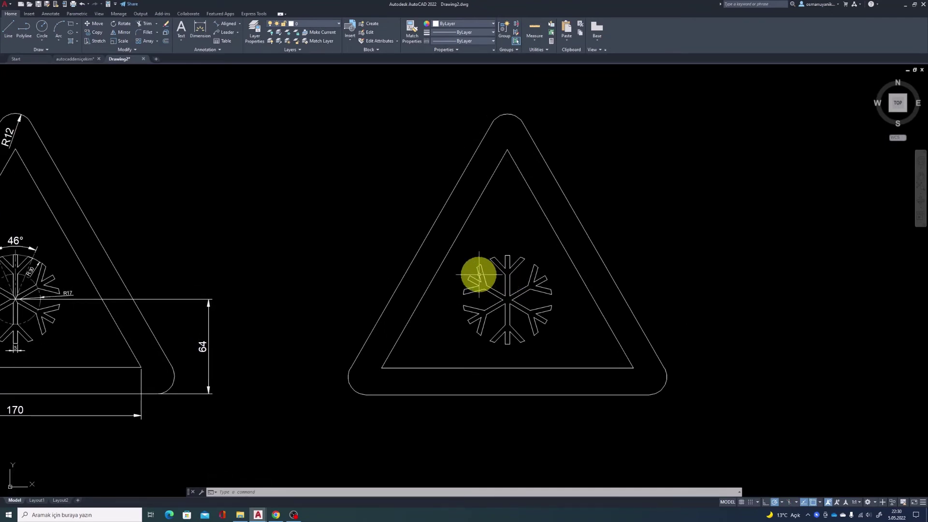
# - Hatch the inside of the snowflake with a SOLID pattern in black (0,0,0)
pyautogui.press('Return')
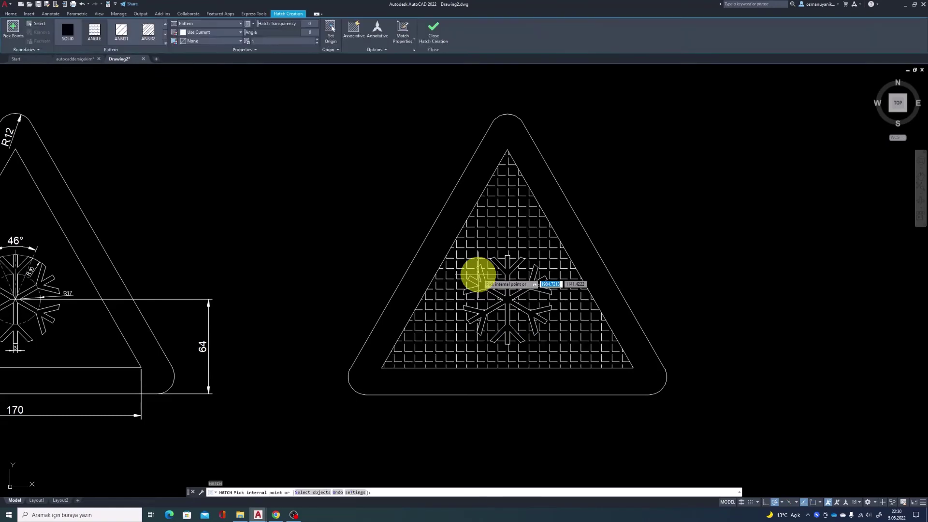
pyautogui.click(479, 275)
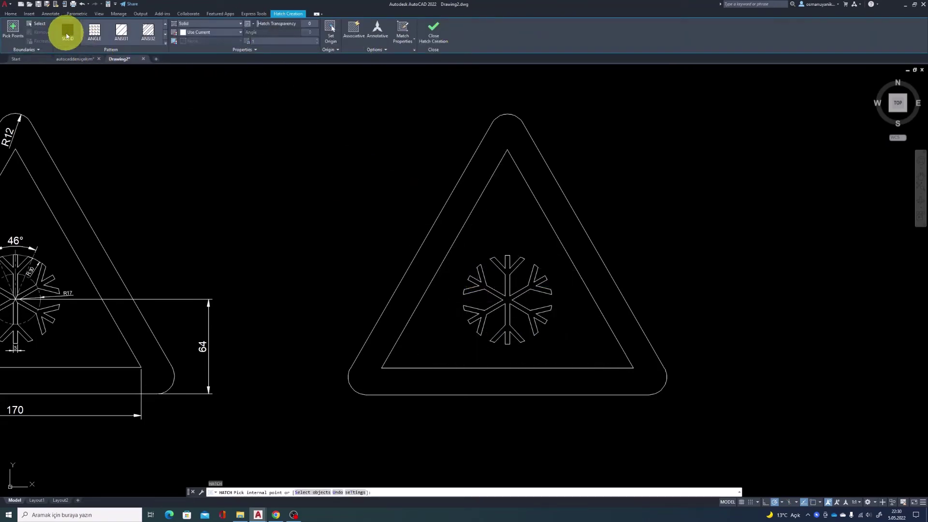
pyautogui.click(217, 32)
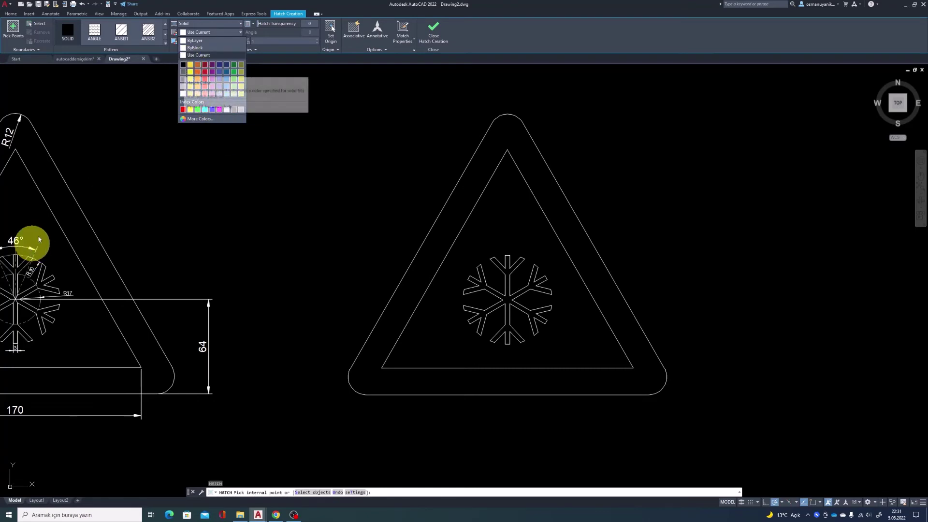
pyautogui.click(183, 66)
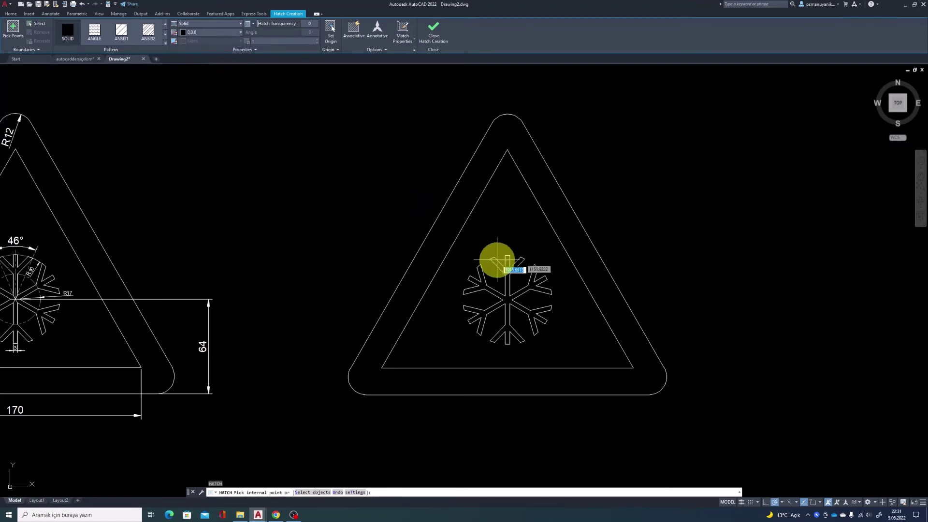
pyautogui.scroll(2, 509, 292)
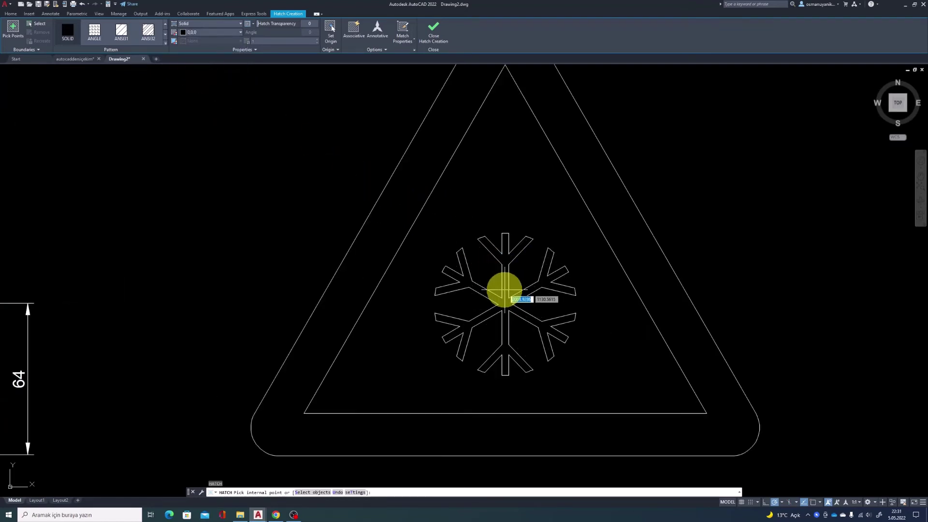
pyautogui.click(506, 281)
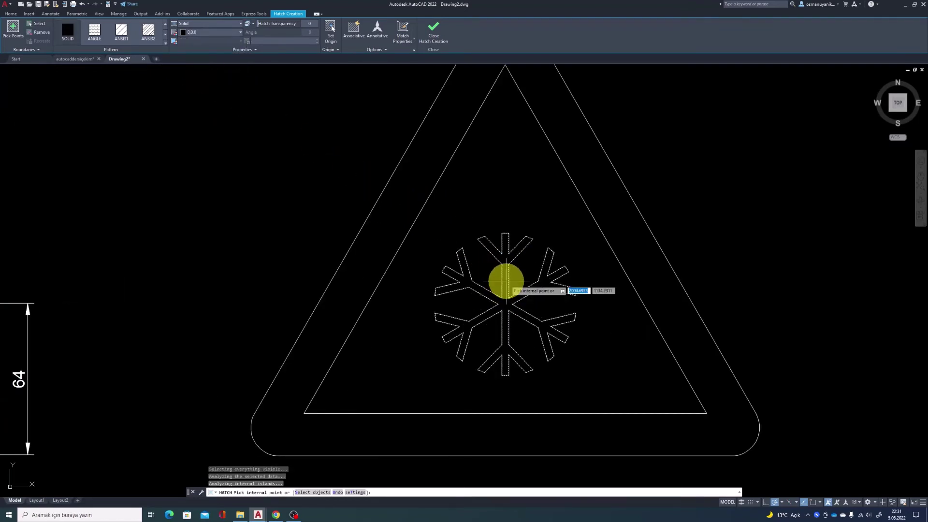
pyautogui.press('Return')
pyautogui.write('H')
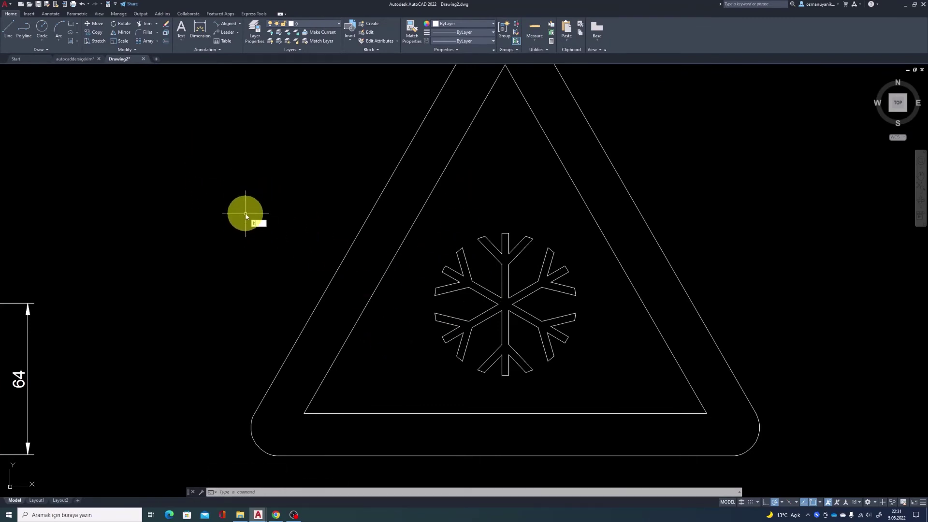
# - Fill the inner triangle around the snowflake with solid white
pyautogui.press('Return')
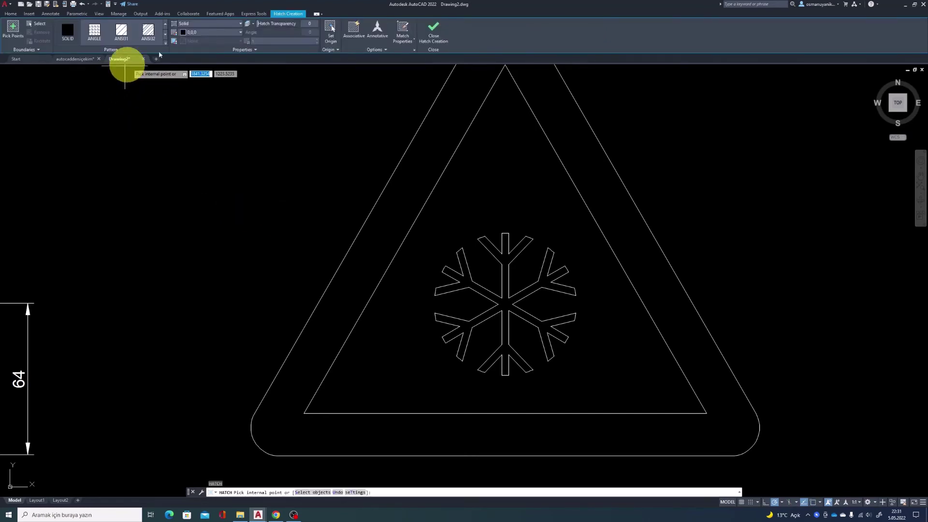
pyautogui.click(202, 34)
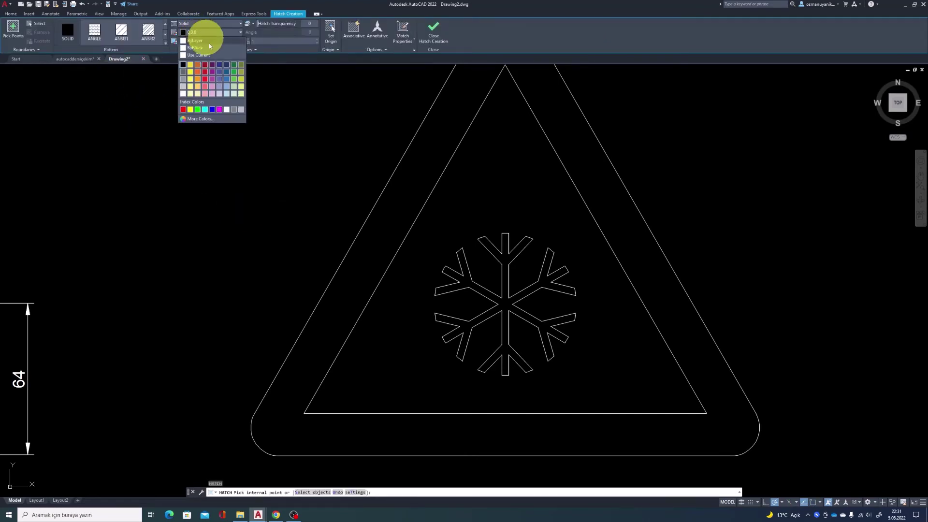
pyautogui.click(228, 110)
pyautogui.click(471, 189)
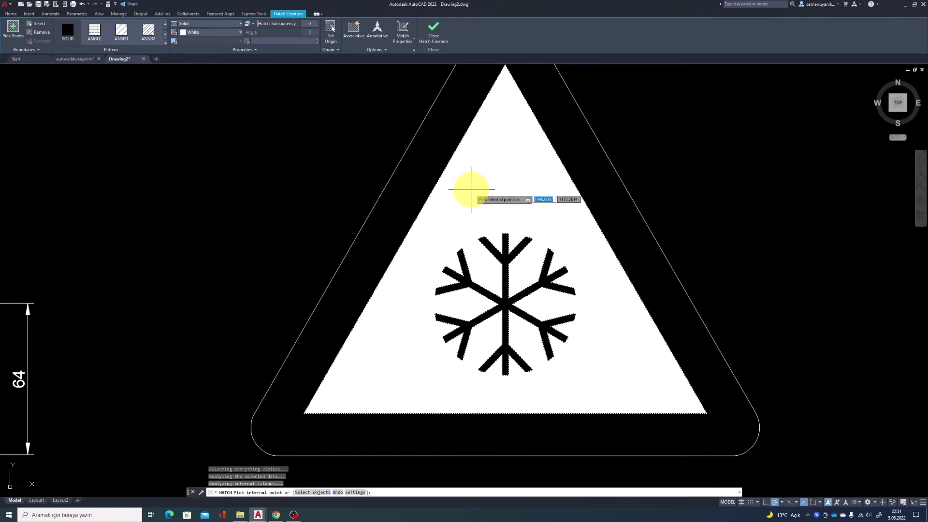
pyautogui.scroll(-2, 460, 239)
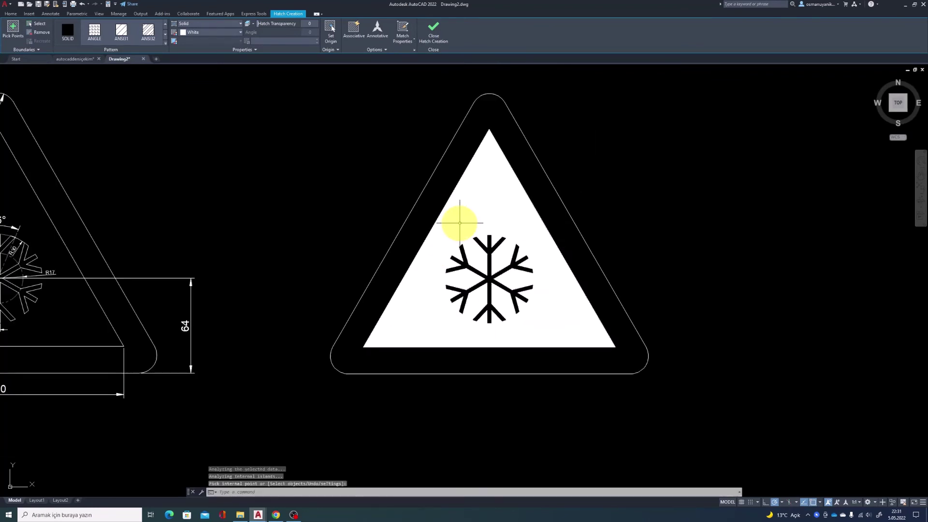
pyautogui.press('Return')
pyautogui.press('Return')
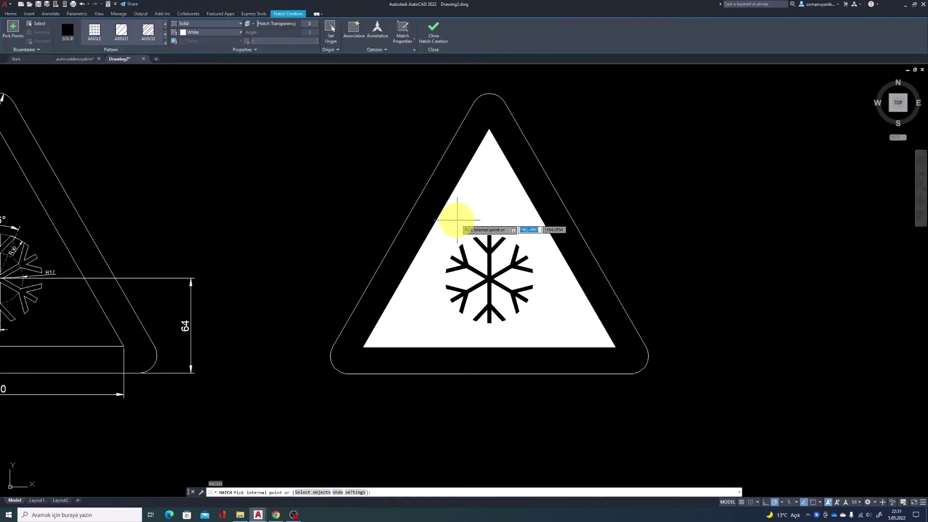
# - Fill the sign's border band with solid red
pyautogui.click(208, 33)
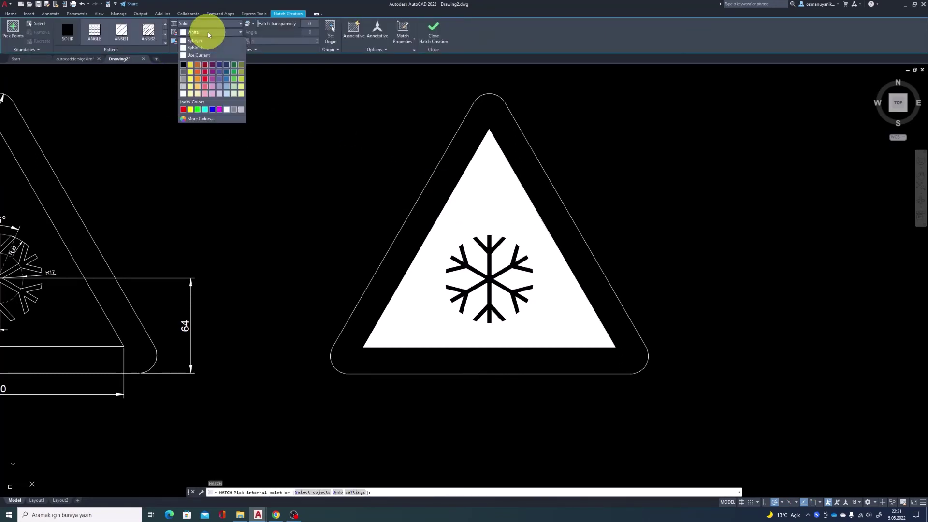
pyautogui.click(183, 107)
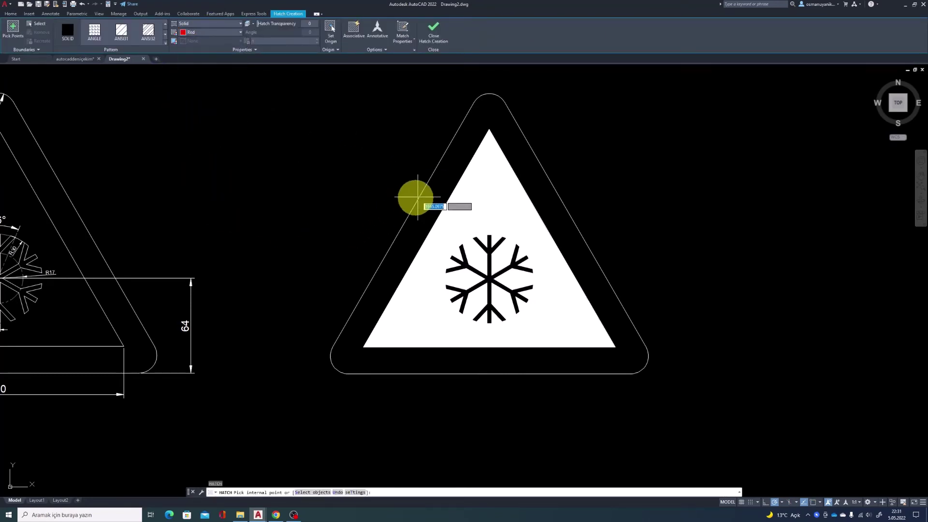
pyautogui.click(434, 186)
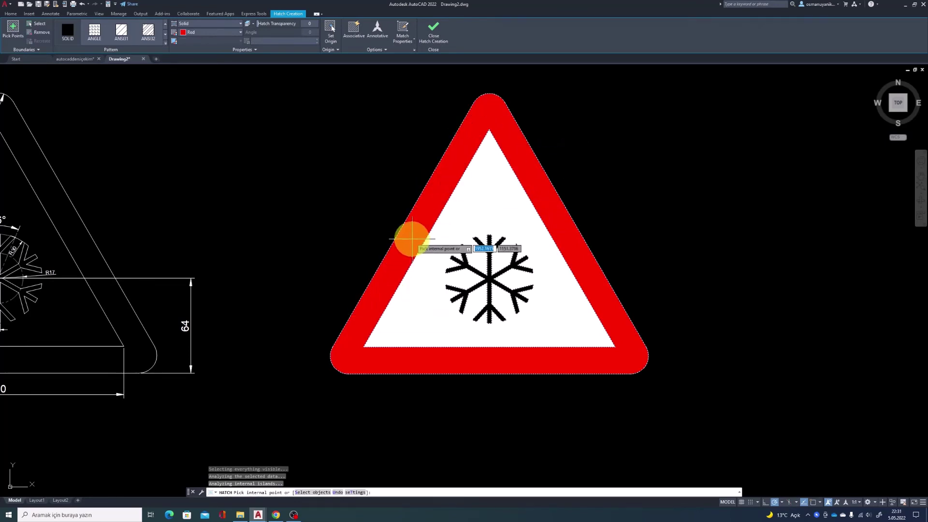
pyautogui.press('Return')
pyautogui.moveTo(624, 245); pyautogui.dragTo(541, 248, button='middle')
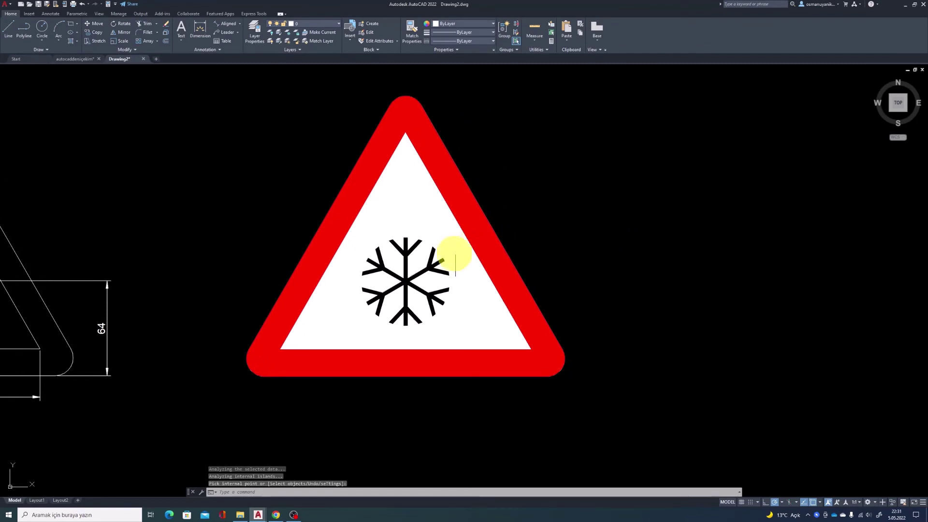
pyautogui.scroll(-2, 449, 256)
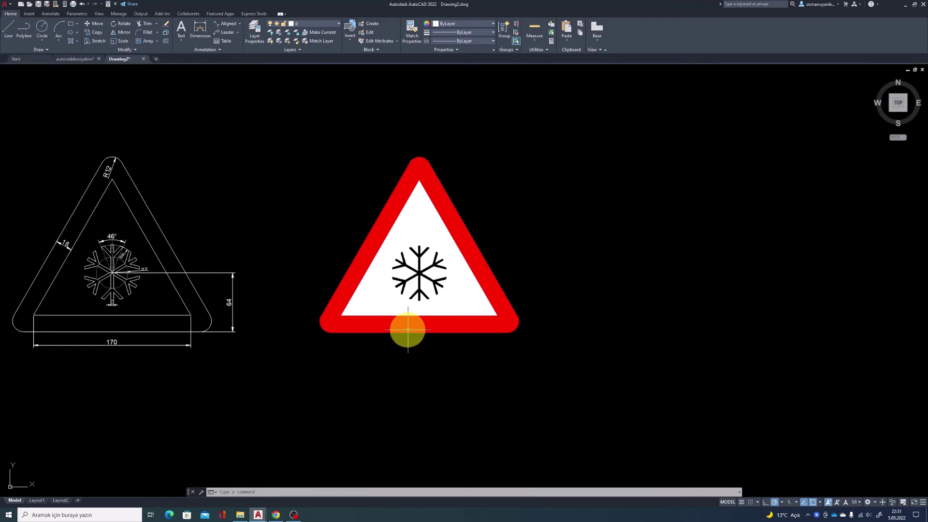
pyautogui.moveTo(137, 327); pyautogui.dragTo(185, 329, button='middle')
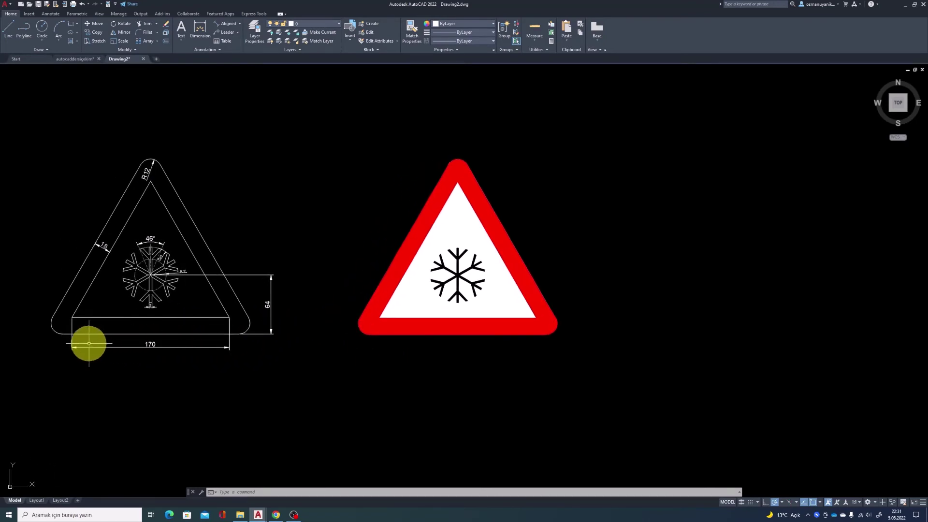
pyautogui.scroll(2, 87, 340)
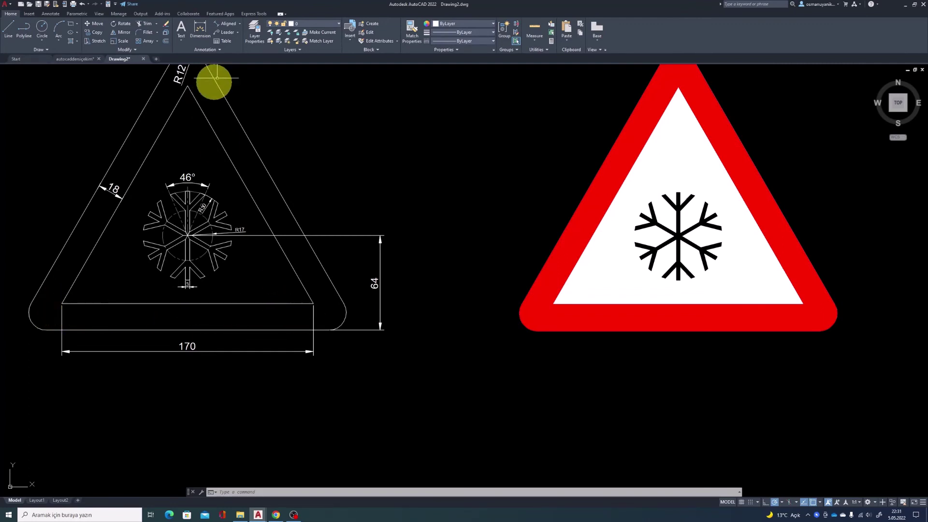
# - Add a linear 214.78 dimension between the corner-arc quadrants, below the 170 dimension
pyautogui.click(241, 25)
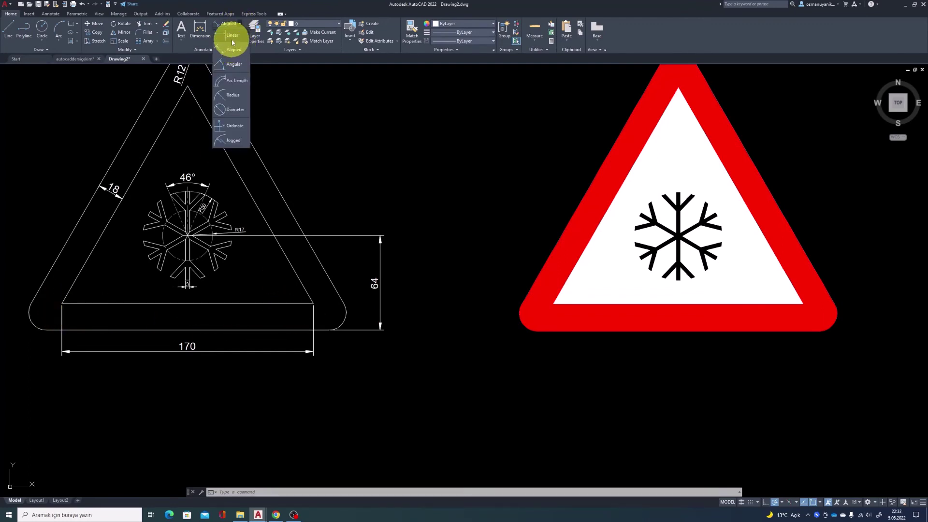
pyautogui.click(231, 73)
pyautogui.keyDown('shift'); pyautogui.rightClick(62, 324); pyautogui.keyUp('shift')
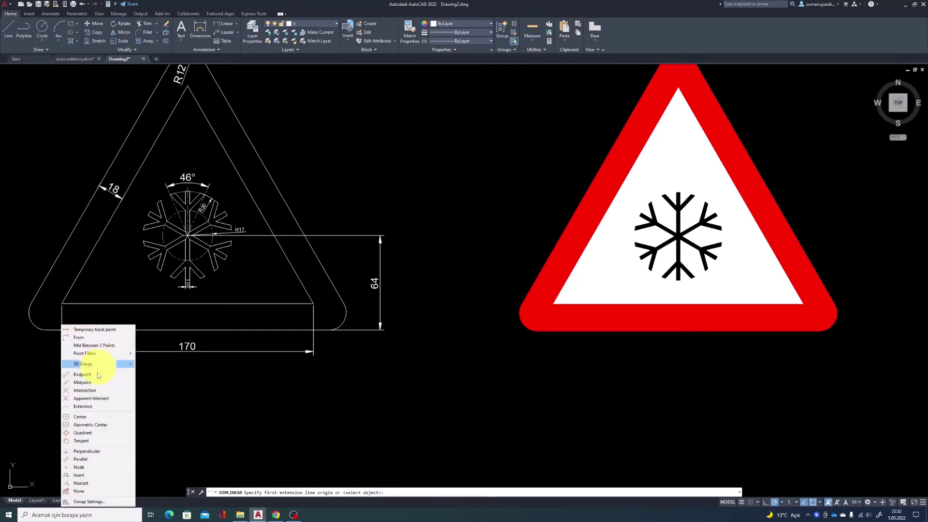
pyautogui.click(82, 432)
pyautogui.click(28, 312)
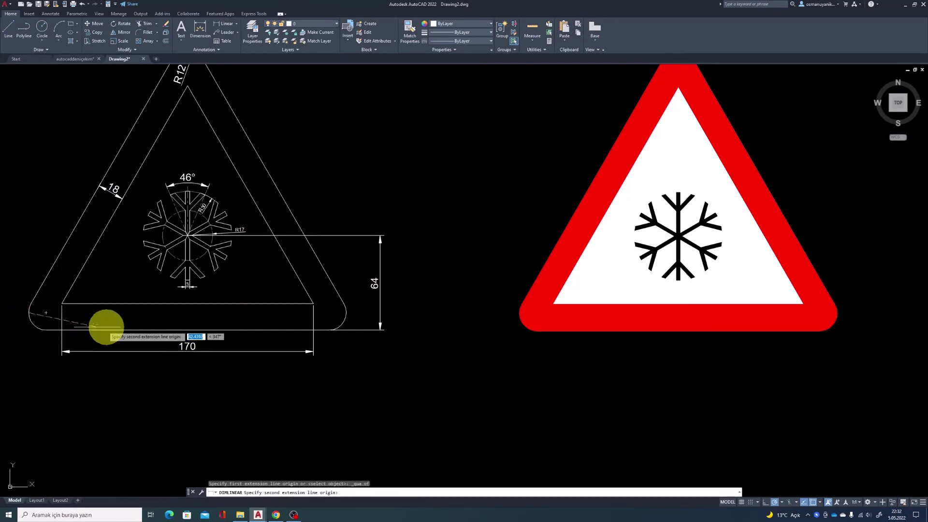
pyautogui.click(346, 313)
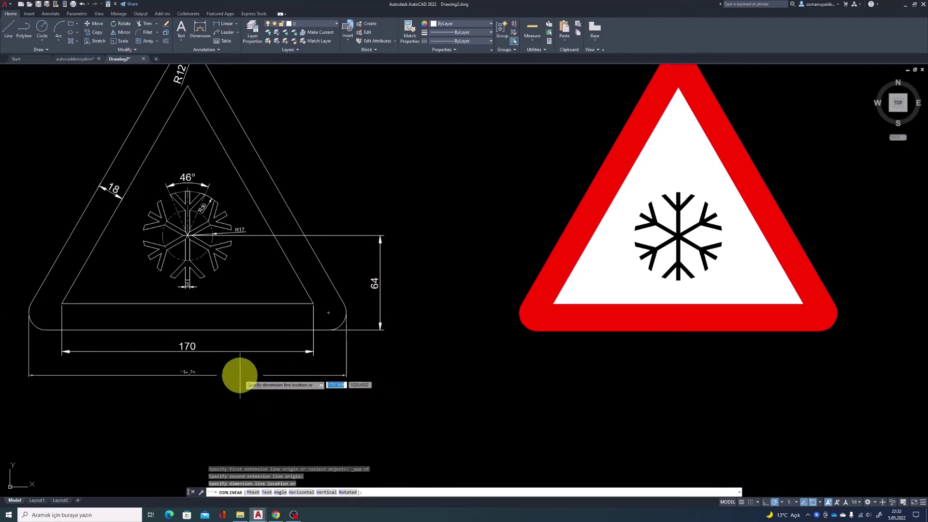
pyautogui.click(208, 373)
# - Zoom and pan the view to centre the red sign
pyautogui.scroll(5, 206, 373)
pyautogui.scroll(2, 187, 369)
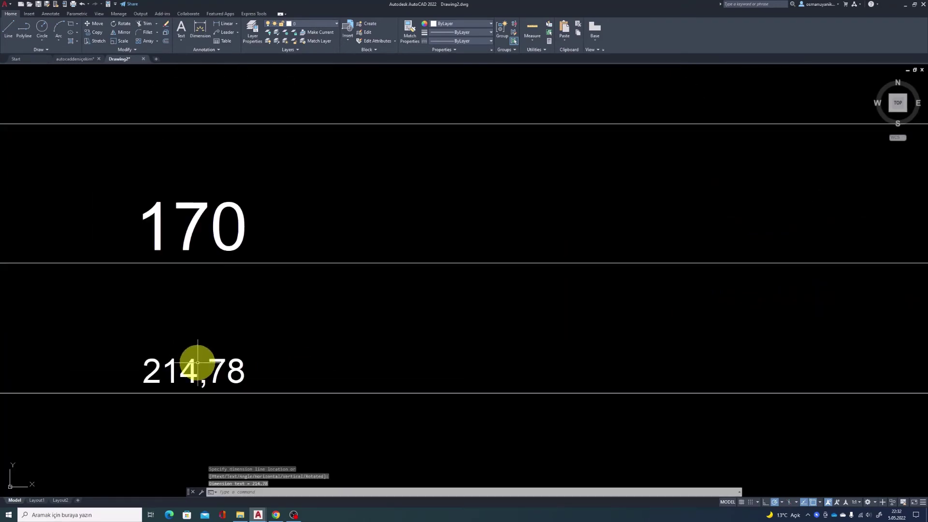
pyautogui.scroll(-5, 198, 362)
pyautogui.scroll(-2, 229, 343)
pyautogui.scroll(-1, 283, 333)
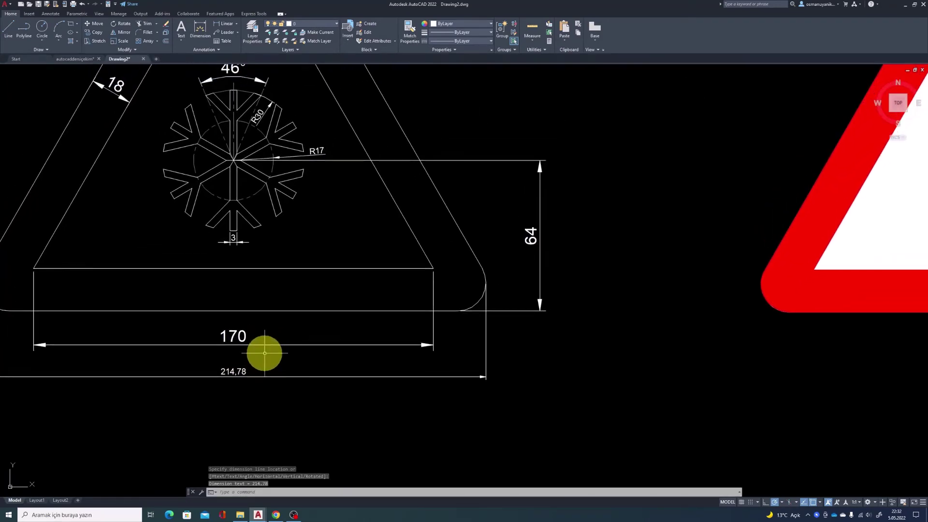
pyautogui.scroll(-3, 266, 353)
pyautogui.scroll(2, 275, 344)
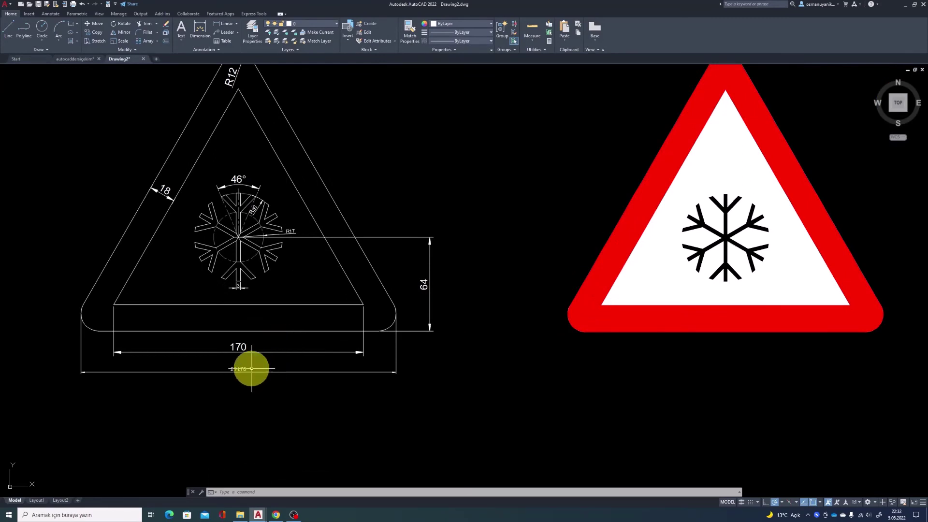
pyautogui.scroll(4, 239, 366)
pyautogui.scroll(-4, 240, 363)
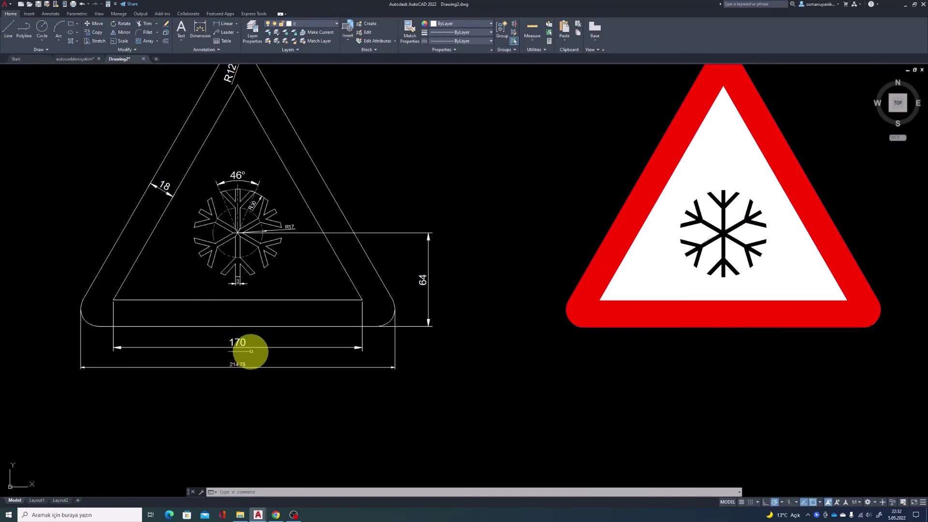
pyautogui.moveTo(404, 337); pyautogui.dragTo(223, 360, button='middle')
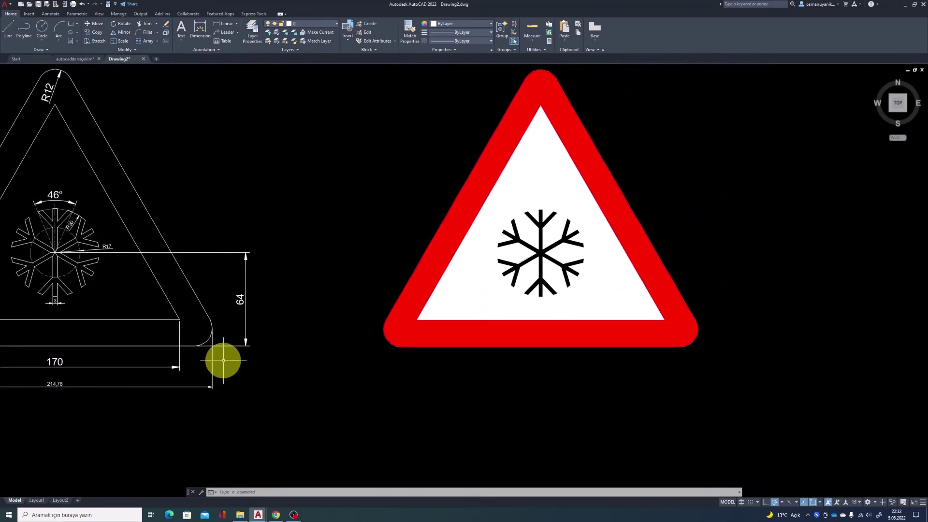
pyautogui.write('sc')
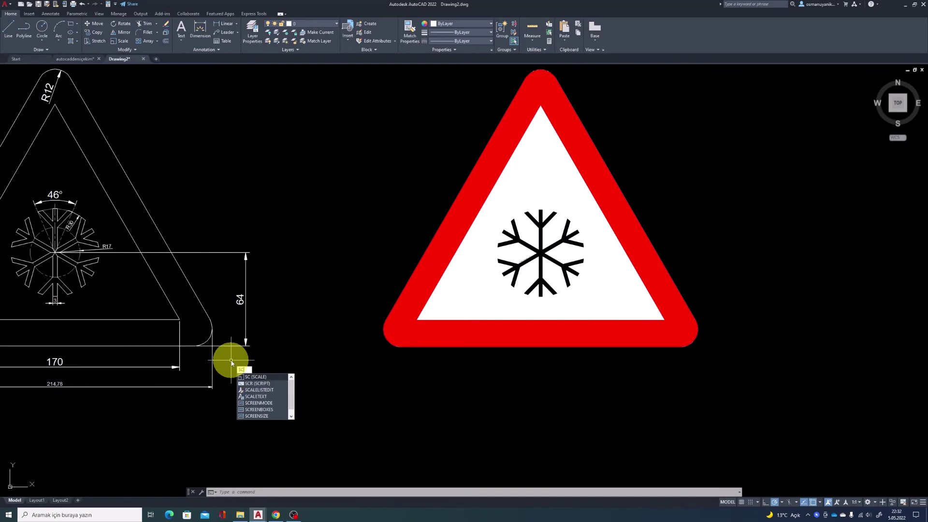
# - Window-select the entire sign and scale it by 400/215 from its lower-left corner
pyautogui.press('Return')
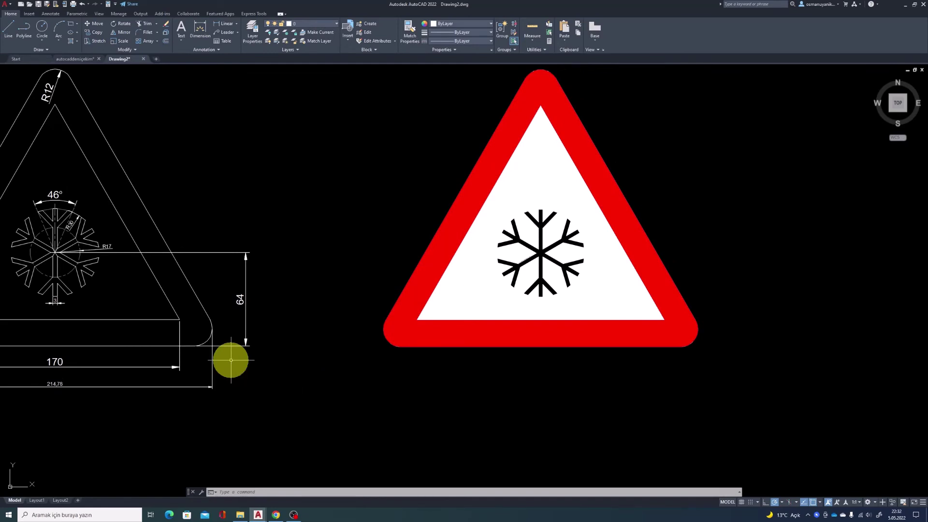
pyautogui.scroll(-4, 271, 358)
pyautogui.scroll(2, 271, 358)
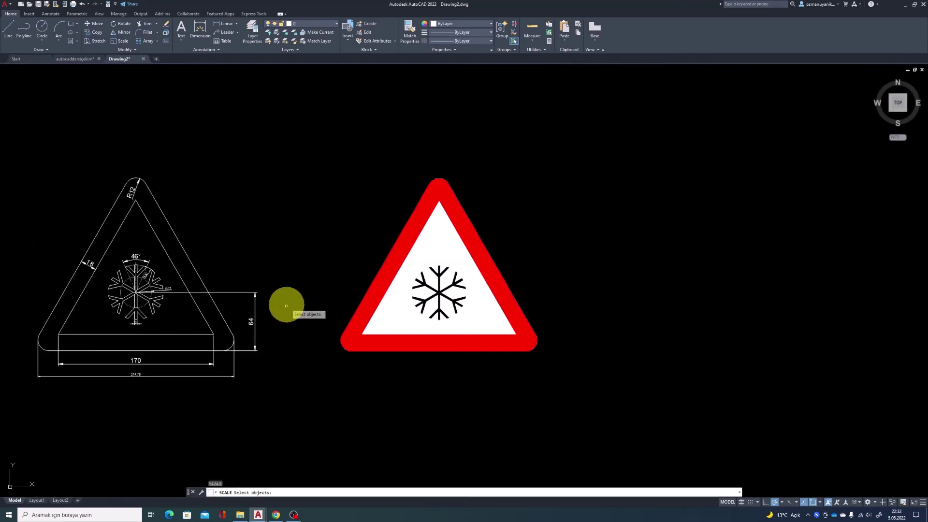
pyautogui.scroll(2, 399, 256)
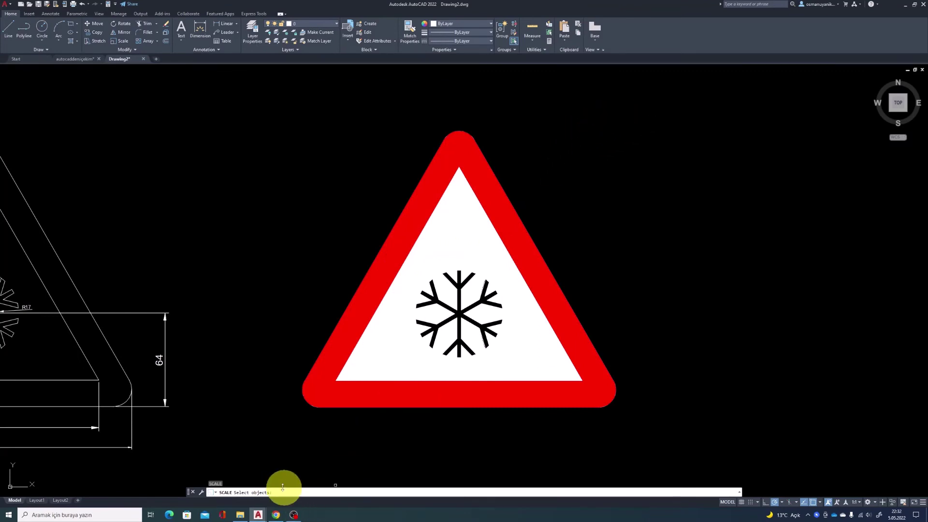
pyautogui.click(628, 100)
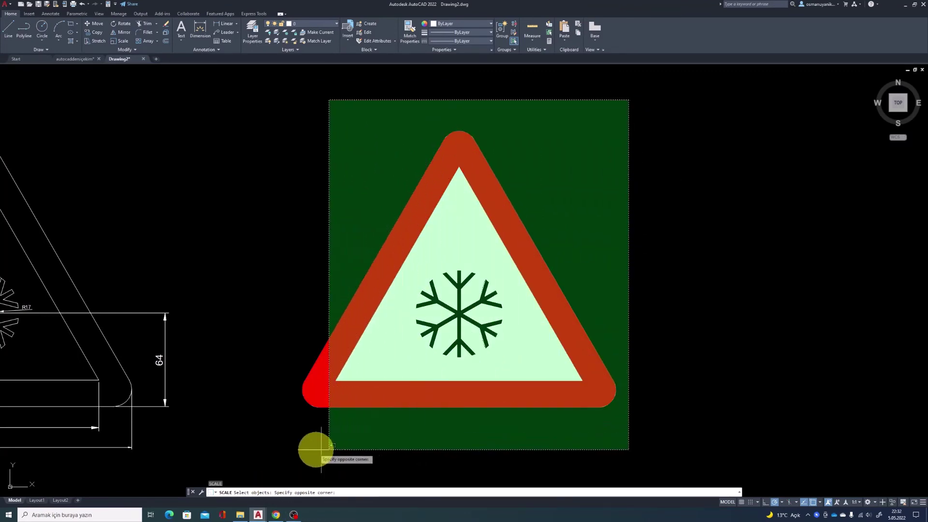
pyautogui.click(271, 443)
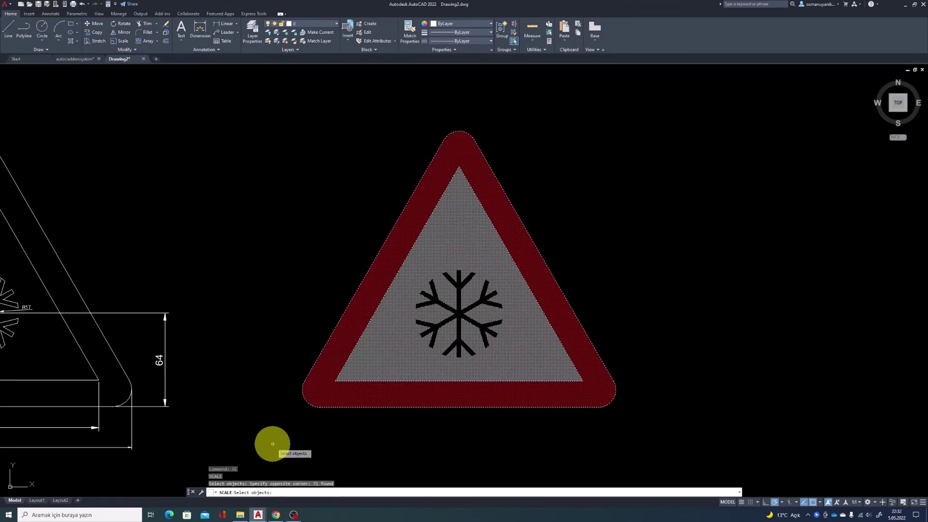
pyautogui.press('Return')
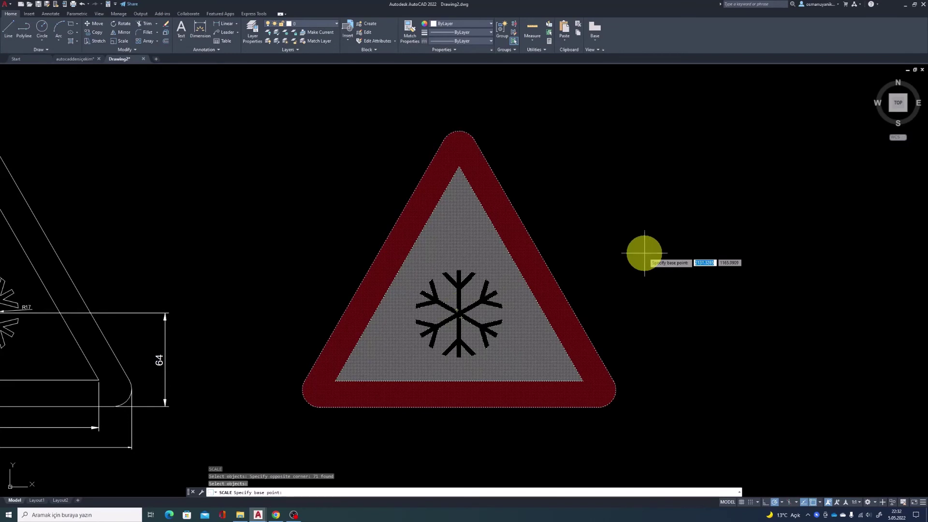
pyautogui.click(292, 407)
pyautogui.write('400/215')
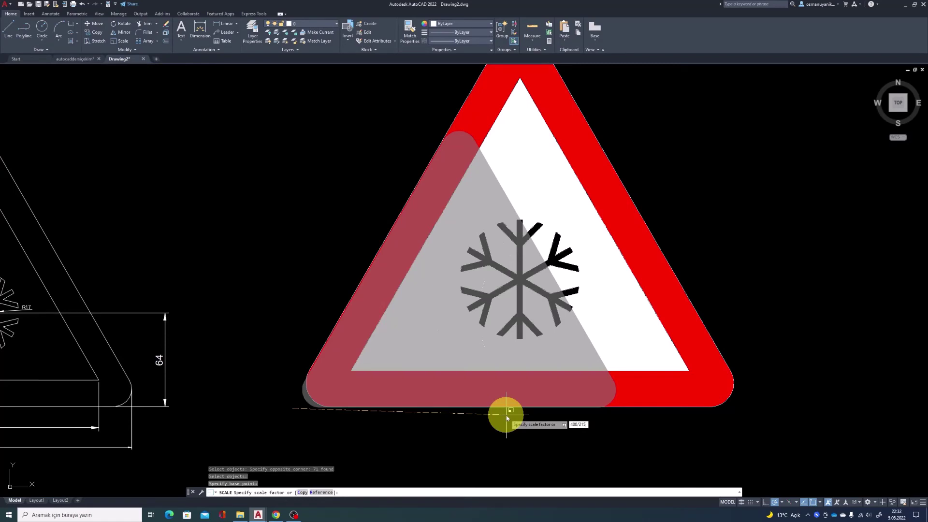
pyautogui.press('Return')
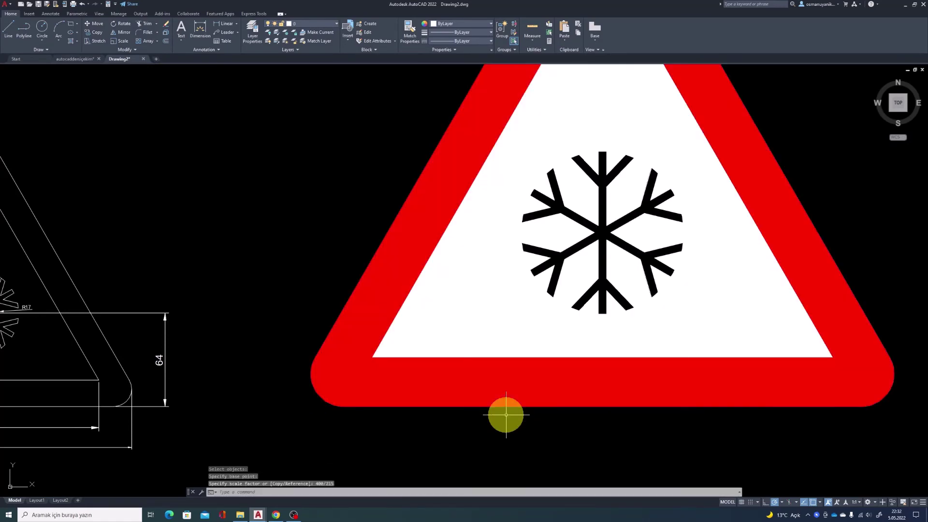
pyautogui.scroll(-4, 505, 414)
# - Add a linear dimension across the enlarged sign's bottom corners using Quadrant snaps (399.6)
pyautogui.scroll(2, 512, 387)
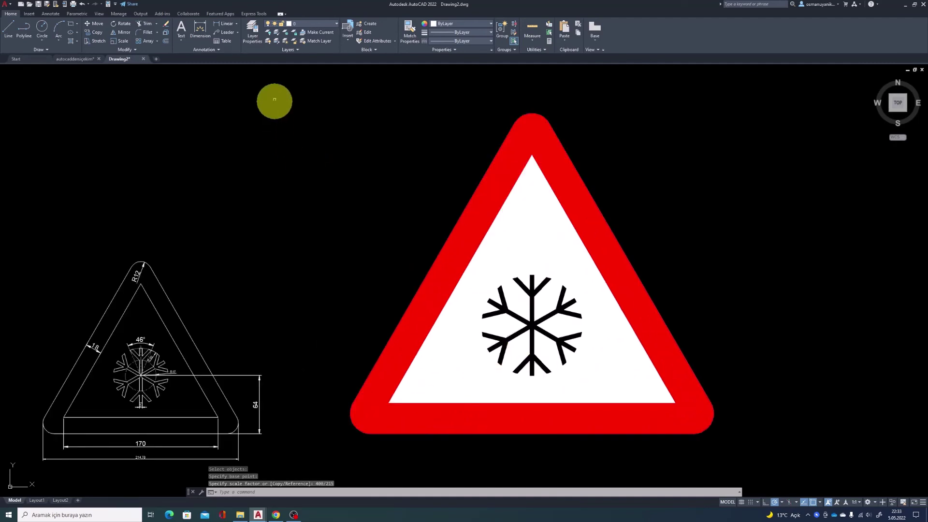
pyautogui.click(226, 23)
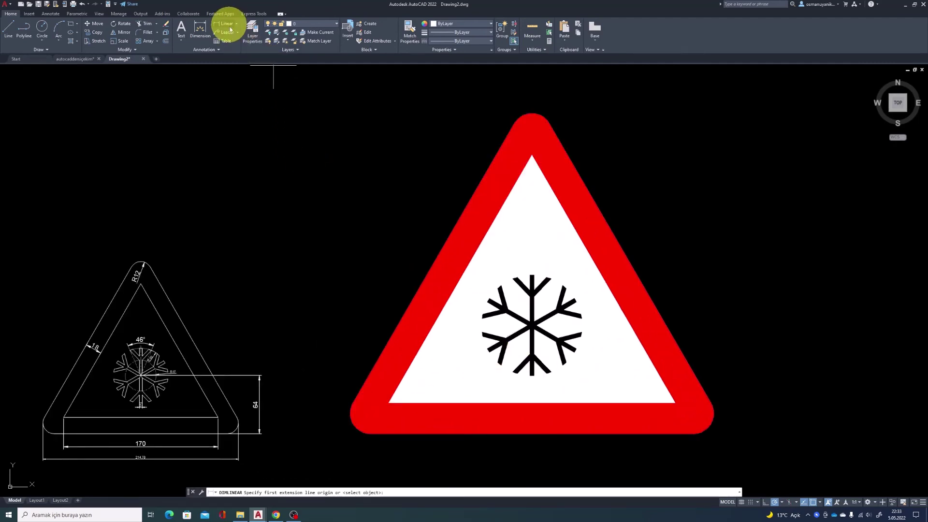
pyautogui.keyDown('shift'); pyautogui.rightClick(352, 338); pyautogui.keyUp('shift')
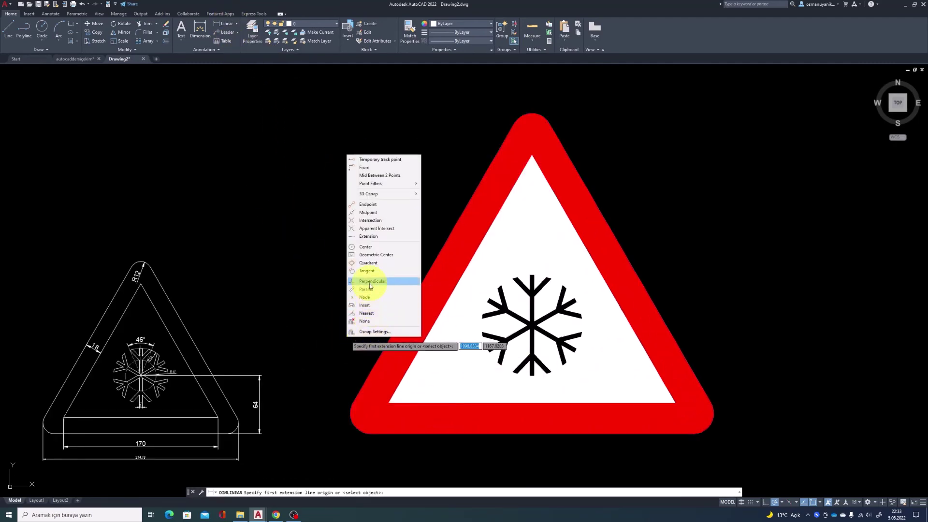
pyautogui.click(368, 263)
pyautogui.click(354, 414)
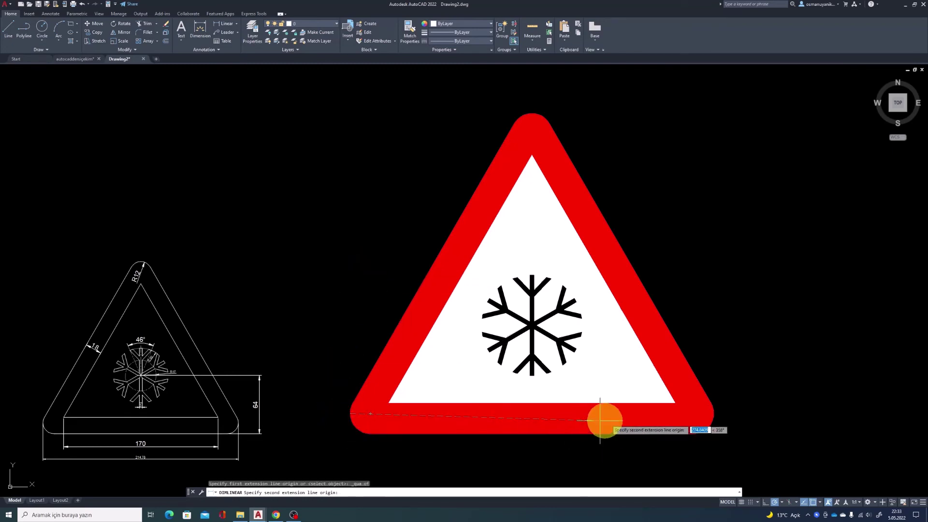
pyautogui.click(713, 414)
pyautogui.click(534, 453)
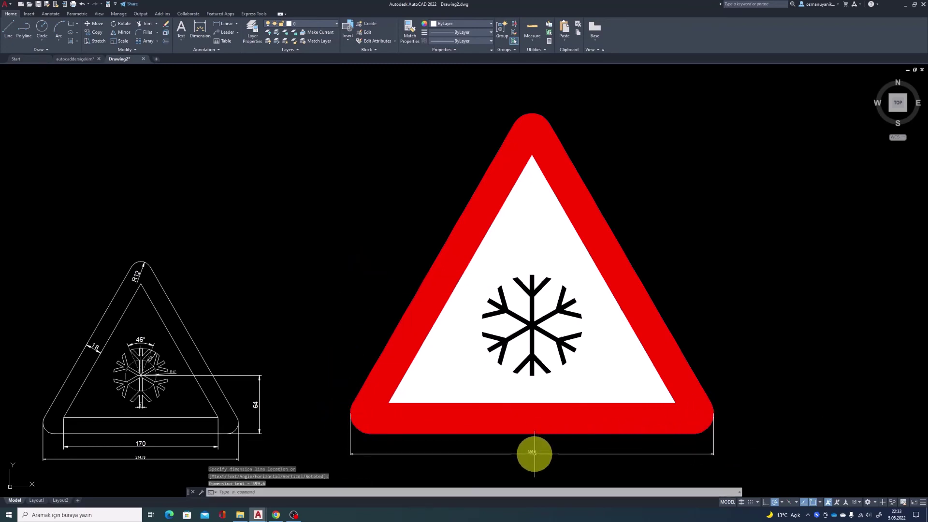
# - Bring the 399.6 width dimension into view and select it
pyautogui.scroll(3, 534, 453)
pyautogui.scroll(2, 522, 443)
pyautogui.scroll(-2, 517, 424)
pyautogui.scroll(-2, 524, 427)
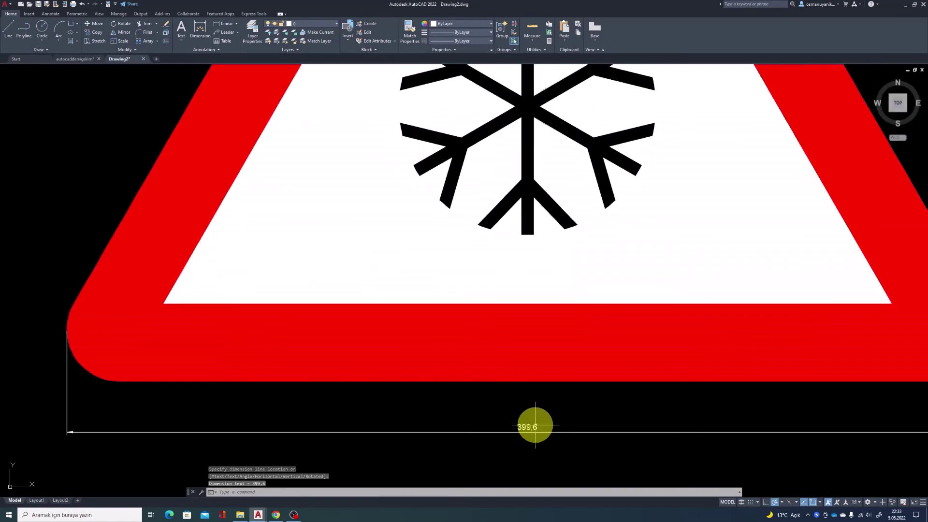
pyautogui.scroll(-3, 762, 408)
pyautogui.scroll(3, 837, 375)
pyautogui.scroll(2, 850, 333)
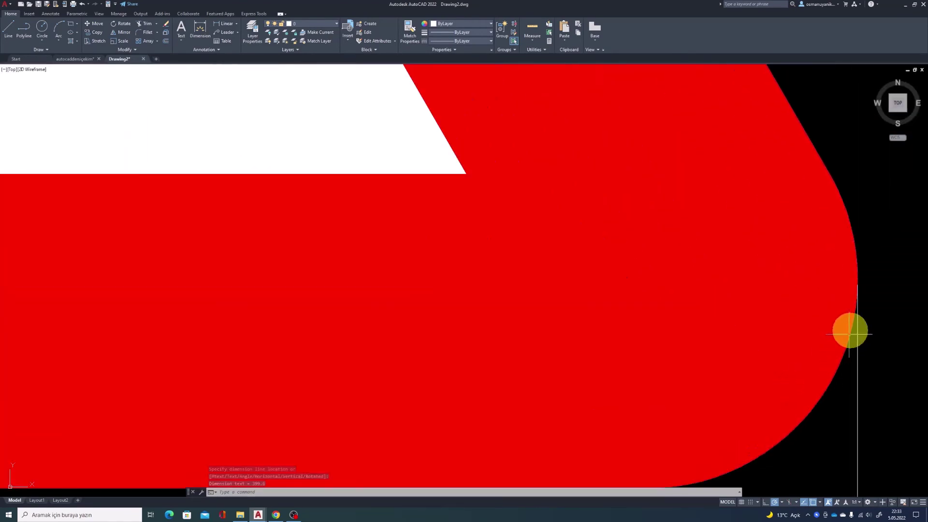
pyautogui.scroll(1, 850, 332)
pyautogui.scroll(-3, 863, 255)
pyautogui.scroll(-2, 539, 394)
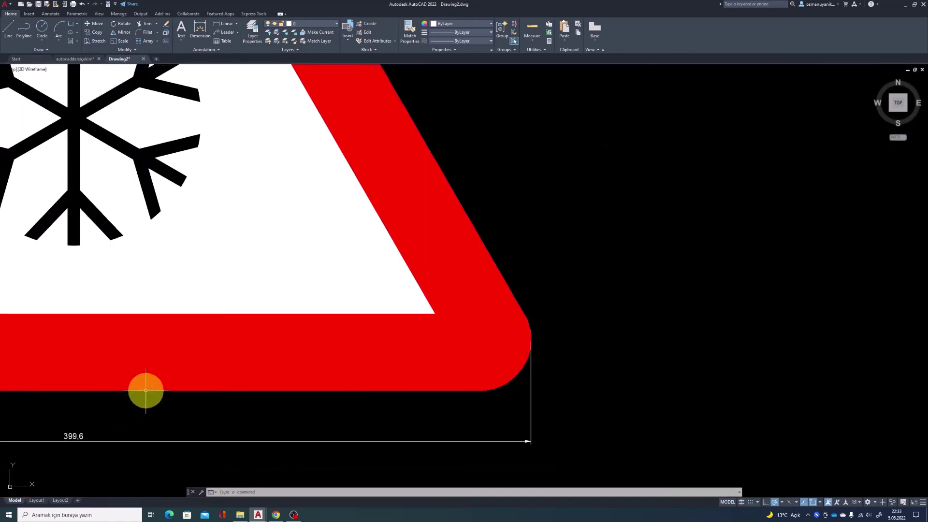
pyautogui.scroll(-2, 145, 391)
pyautogui.scroll(5, 305, 387)
pyautogui.scroll(-2, 331, 379)
pyautogui.moveTo(332, 379); pyautogui.dragTo(449, 369, button='middle')
pyautogui.click(437, 387)
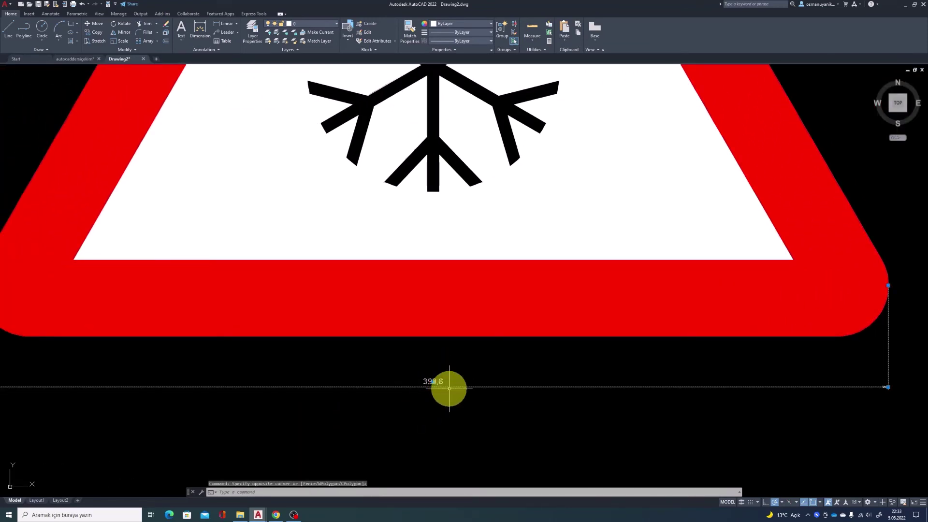
pyautogui.scroll(-3, 449, 390)
# - Erase the 399.6 dimension and undo back to the sign's original size
pyautogui.scroll(-2, 451, 394)
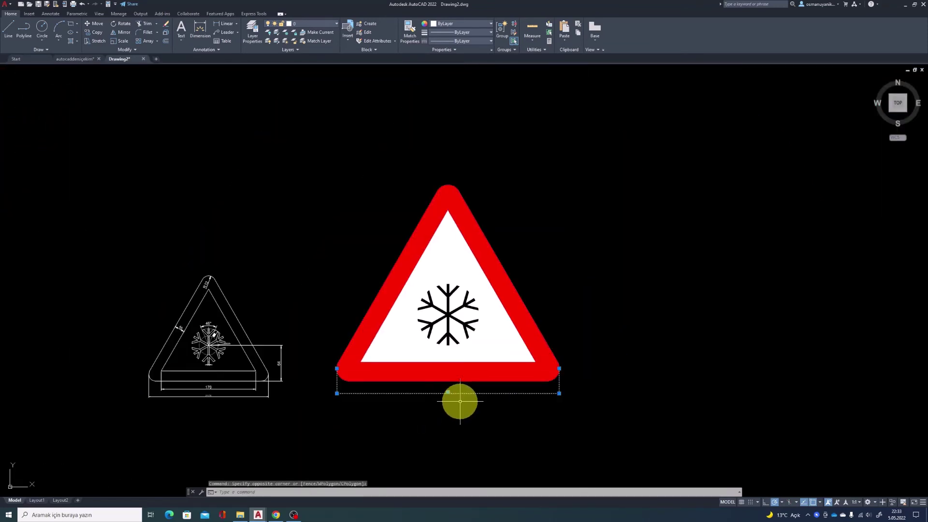
pyautogui.scroll(4, 459, 401)
pyautogui.press('Delete')
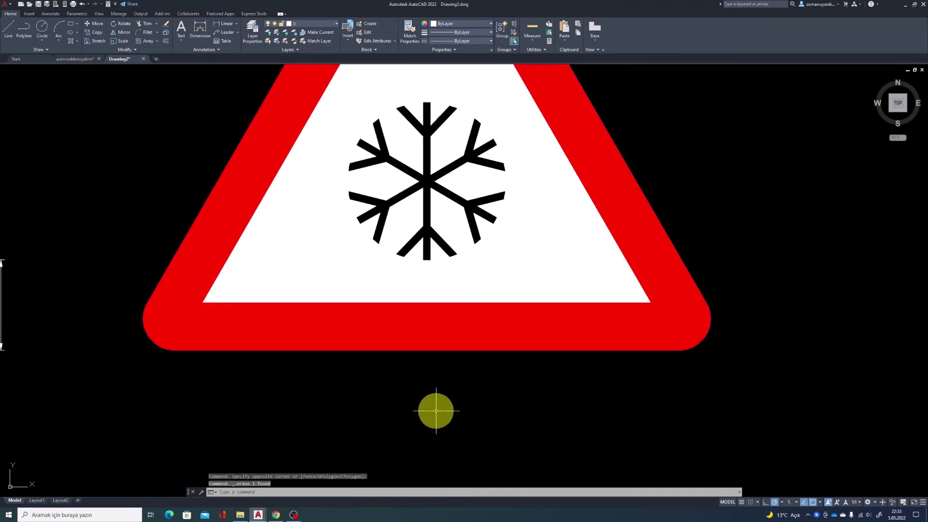
pyautogui.press('Return')
pyautogui.scroll(2, 436, 410)
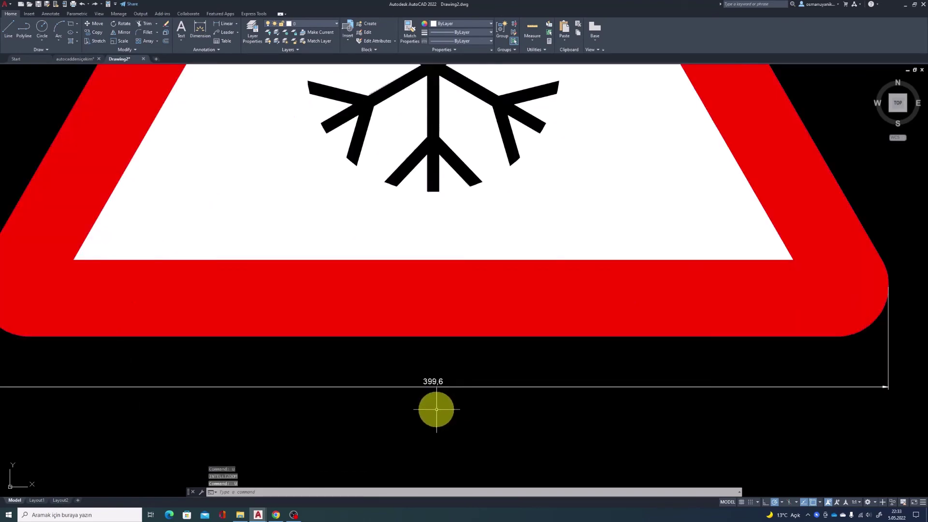
pyautogui.scroll(-4, 435, 409)
pyautogui.scroll(2, 437, 409)
pyautogui.scroll(-3, 437, 409)
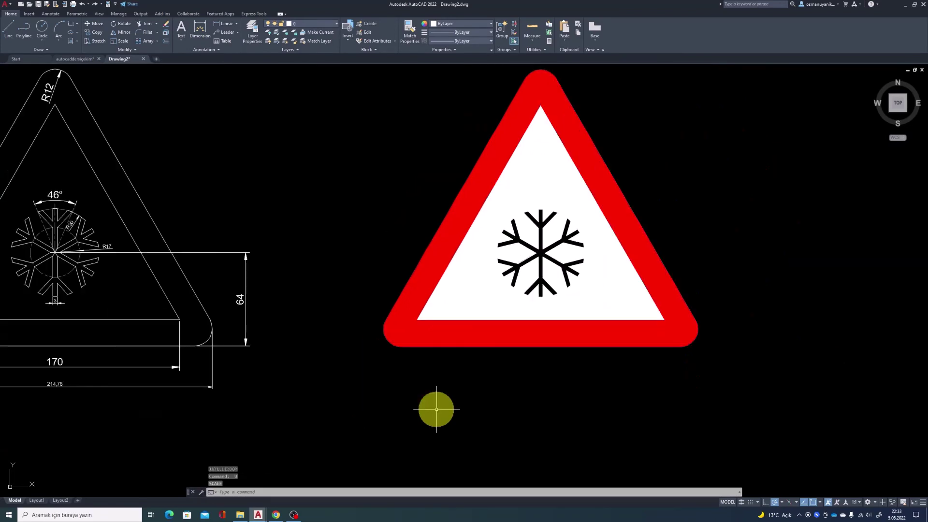
pyautogui.scroll(-2, 436, 409)
pyautogui.scroll(2, 452, 374)
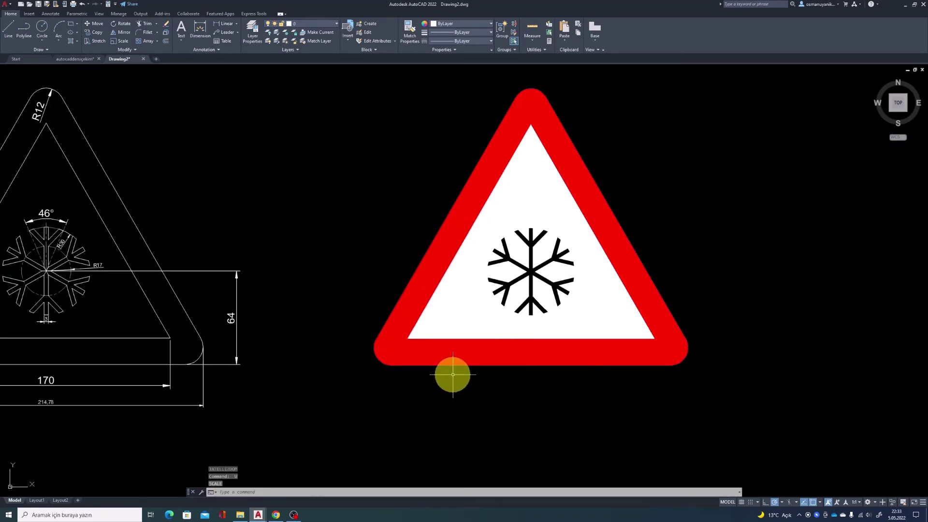
# - Dimension the original sign's bottom width between quadrant points, reading 214.78
pyautogui.click(226, 23)
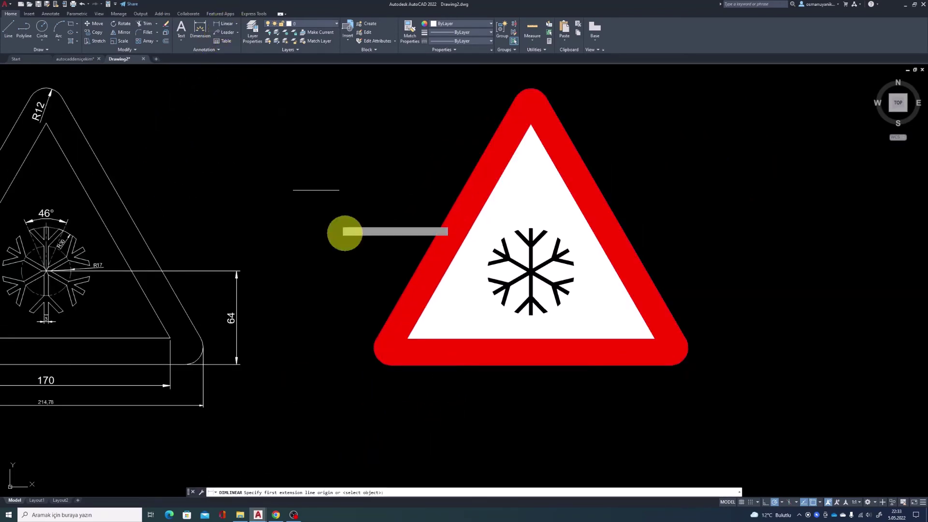
pyautogui.keyDown('shift'); pyautogui.rightClick(311, 297); pyautogui.keyUp('shift')
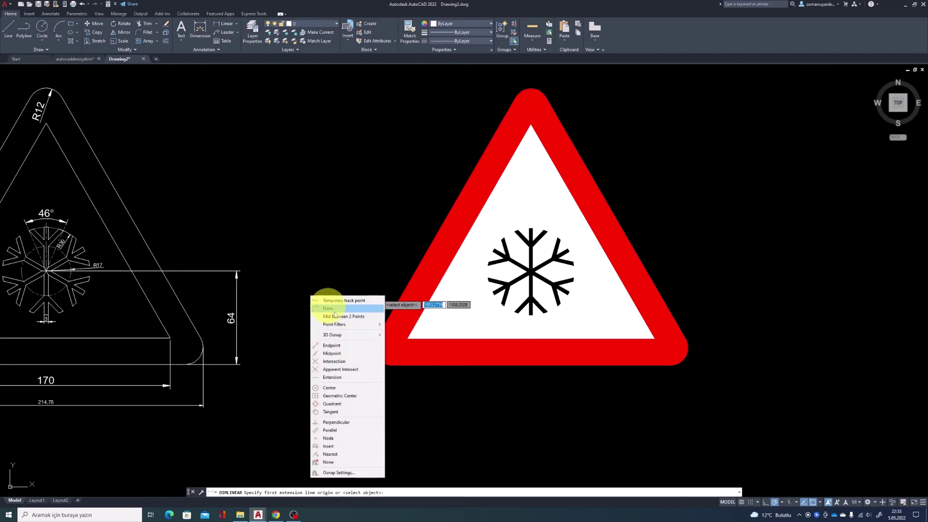
pyautogui.click(346, 403)
pyautogui.click(374, 348)
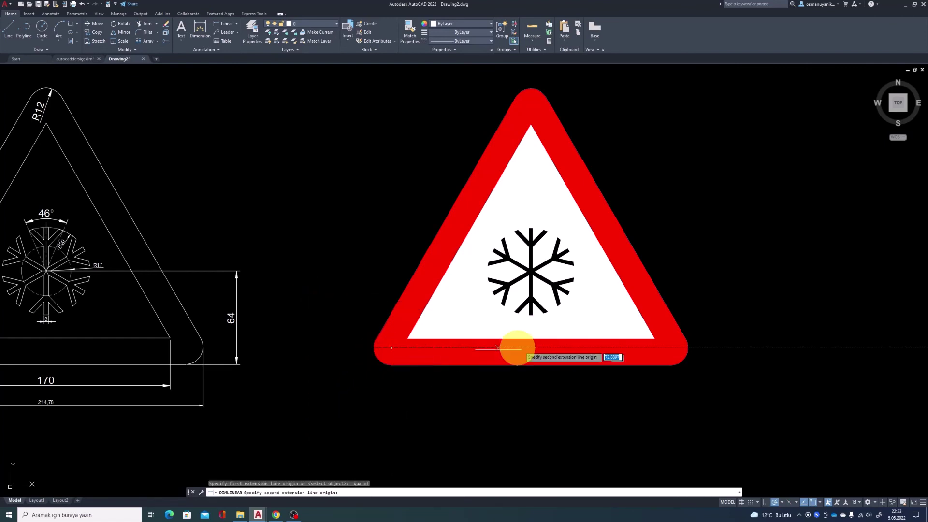
pyautogui.click(688, 348)
pyautogui.click(535, 387)
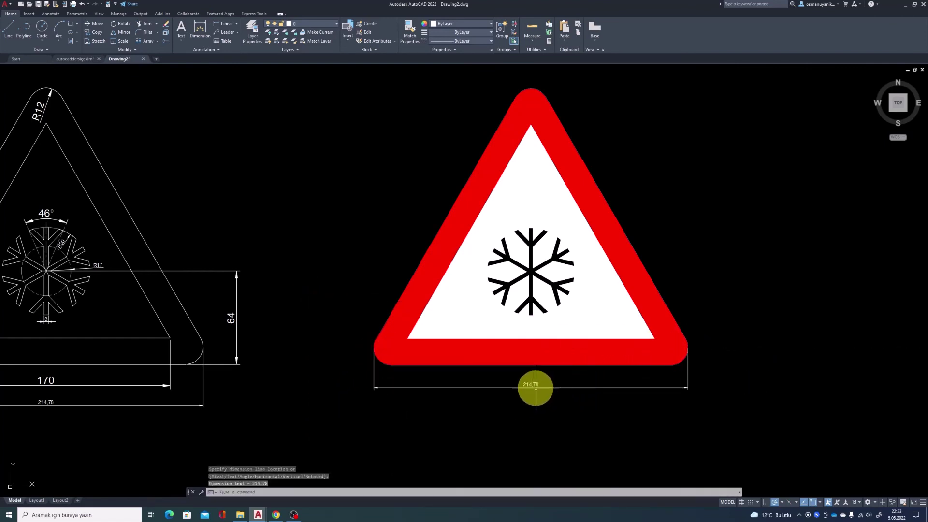
pyautogui.scroll(5, 535, 387)
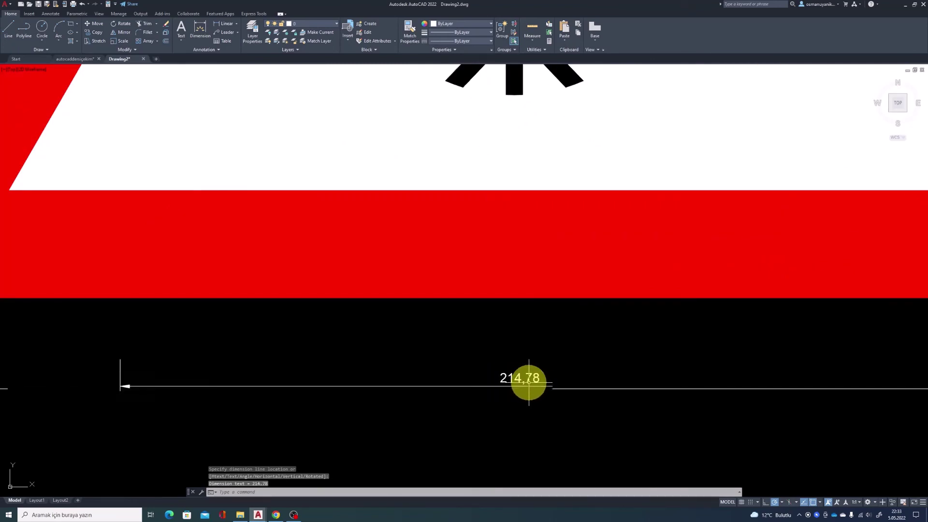
pyautogui.scroll(-2, 529, 381)
pyautogui.scroll(2, 526, 379)
pyautogui.scroll(-2, 527, 380)
pyautogui.moveTo(532, 379); pyautogui.dragTo(416, 365, button='middle')
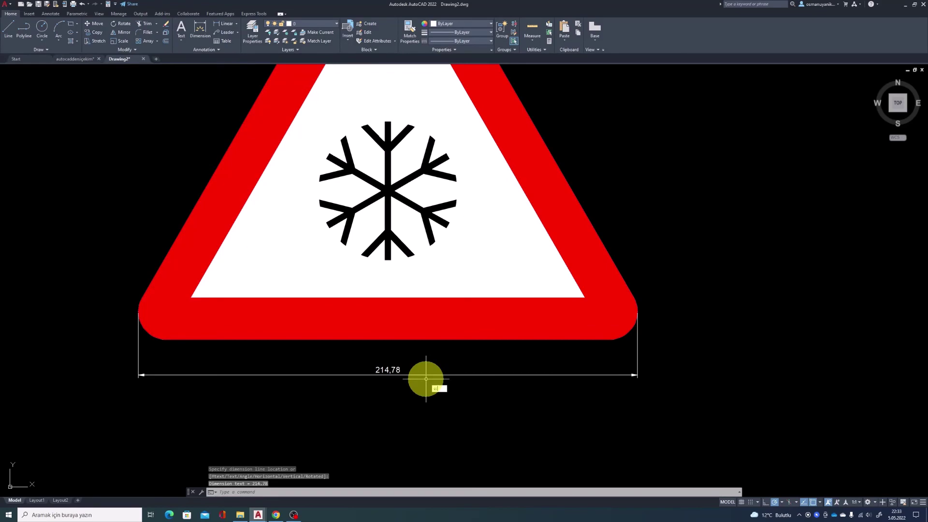
pyautogui.press('Return')
# - Scale the sign and its dimension by 40000/21478 from the lower-left corner
pyautogui.scroll(-4, 426, 378)
pyautogui.click(289, 166)
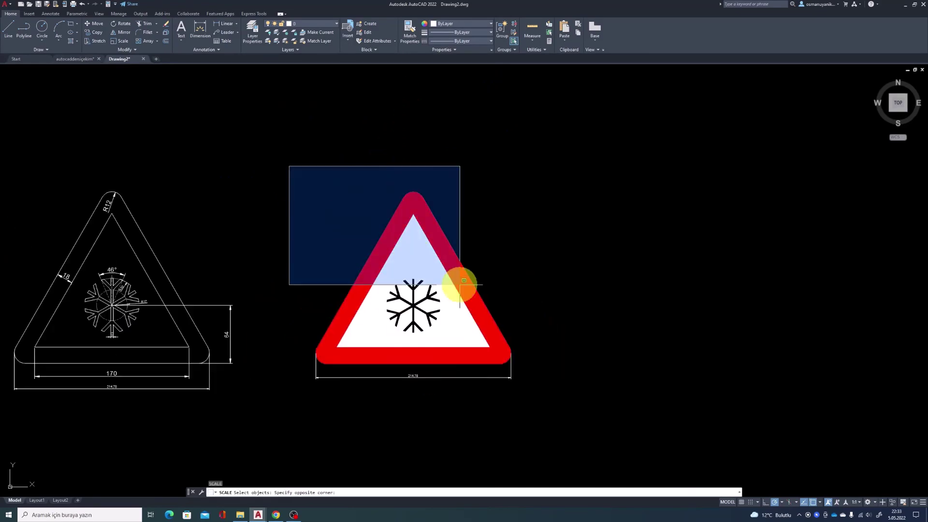
pyautogui.click(550, 413)
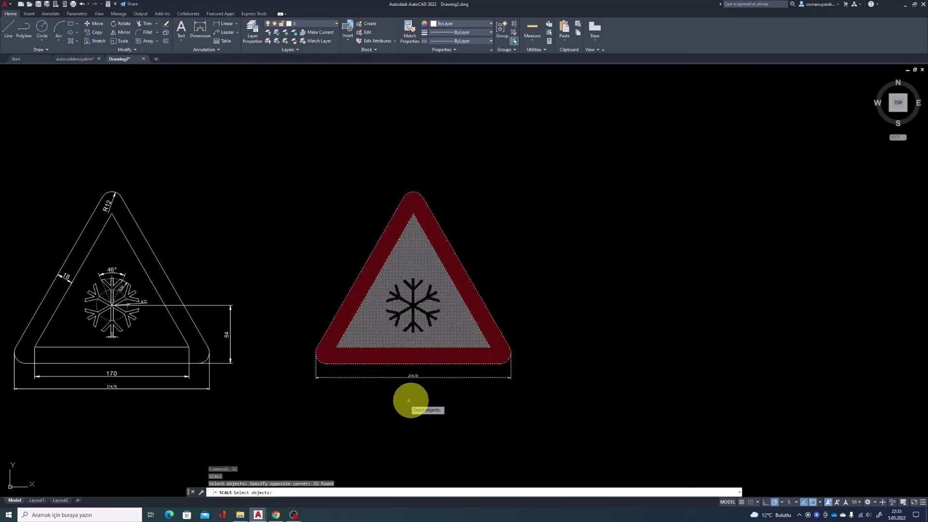
pyautogui.press('Return')
pyautogui.scroll(5, 315, 381)
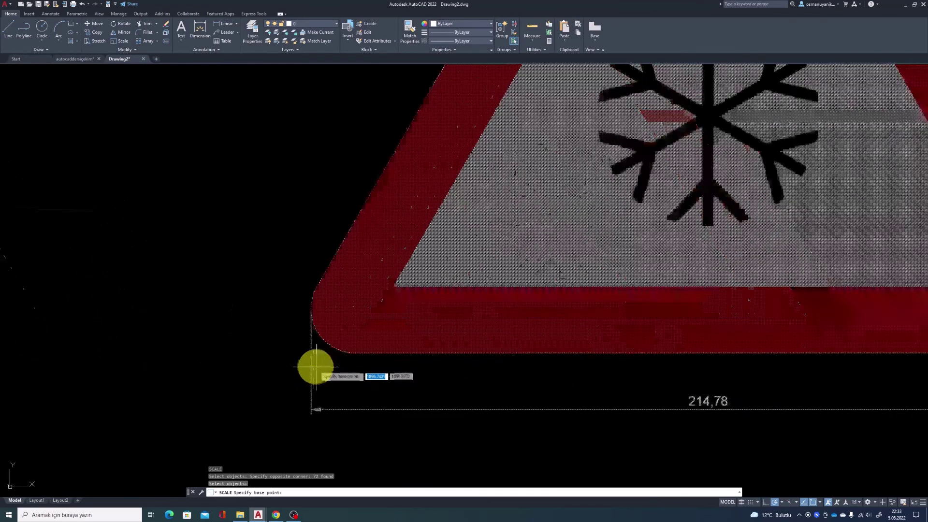
pyautogui.click(295, 352)
pyautogui.scroll(-5, 299, 346)
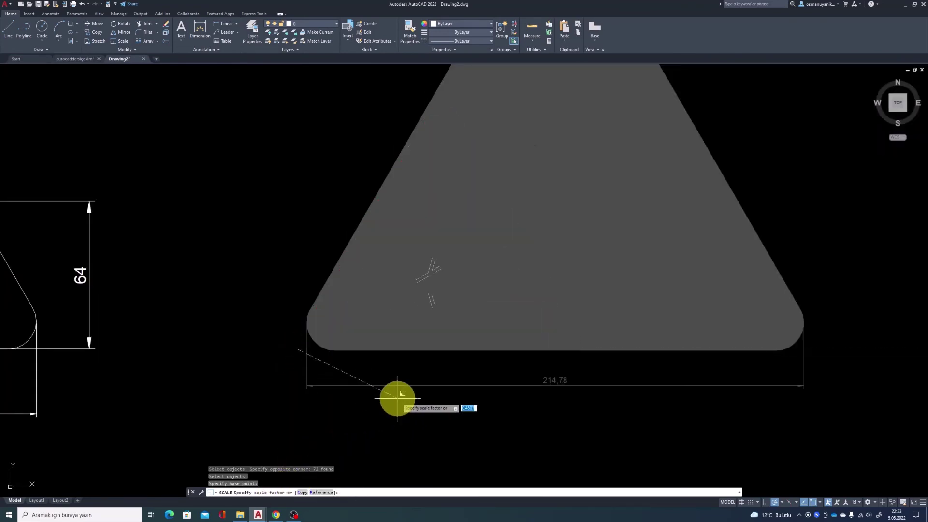
pyautogui.write('40000/21478')
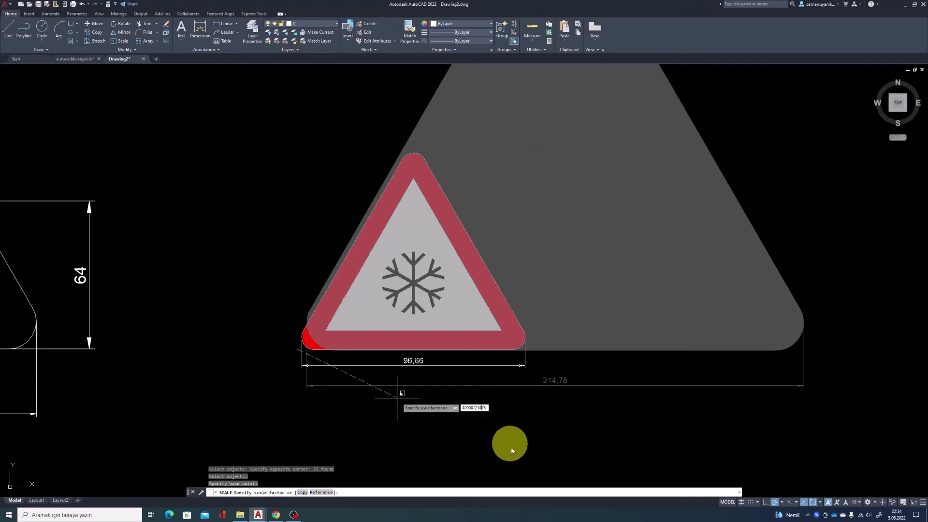
pyautogui.press('Return')
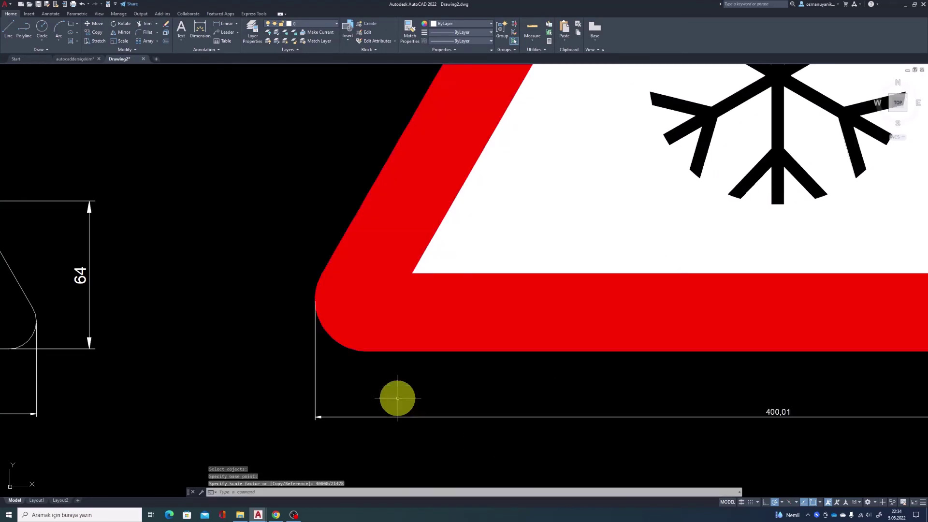
pyautogui.scroll(-6, 424, 398)
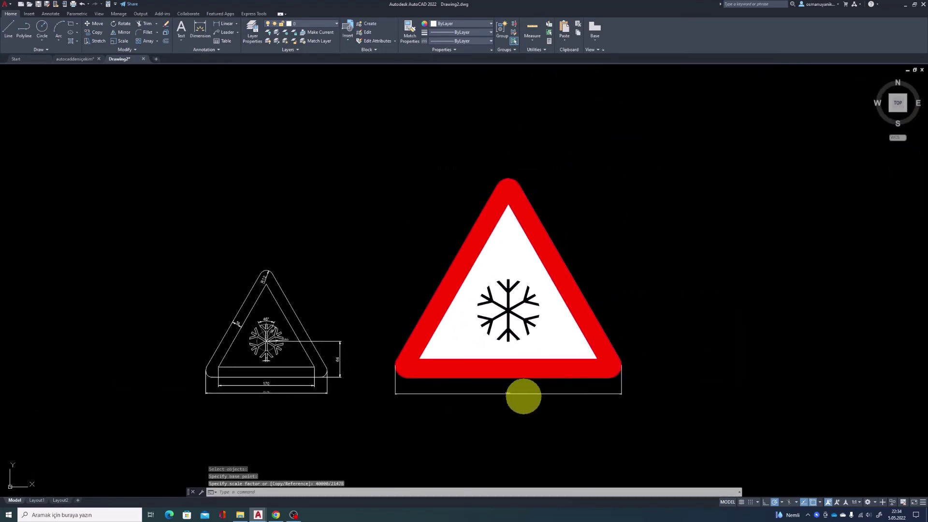
pyautogui.scroll(6, 523, 394)
pyautogui.scroll(-4, 507, 389)
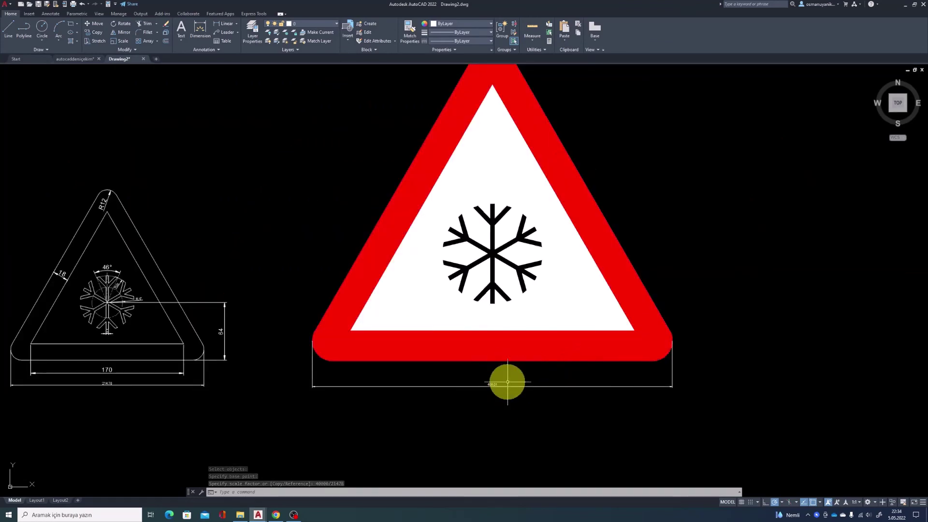
pyautogui.moveTo(511, 309); pyautogui.dragTo(500, 353, button='middle')
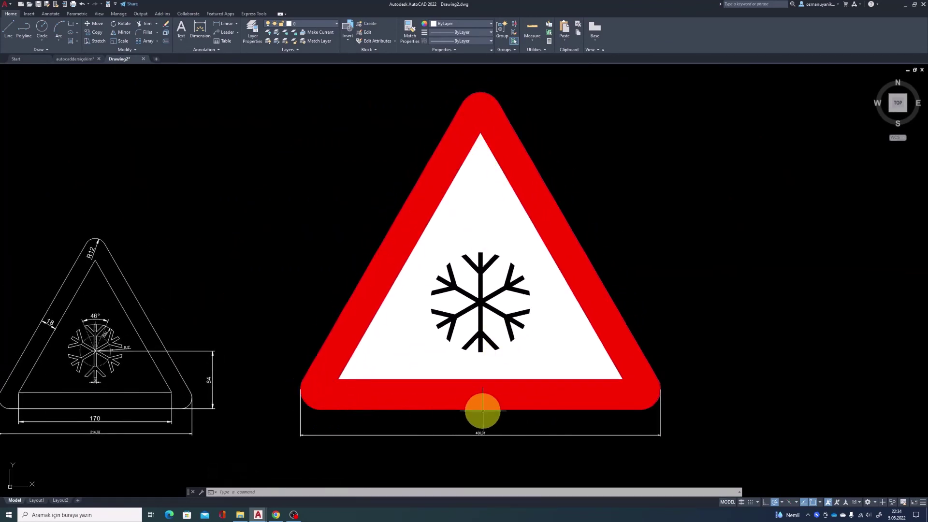
pyautogui.scroll(-2, 446, 373)
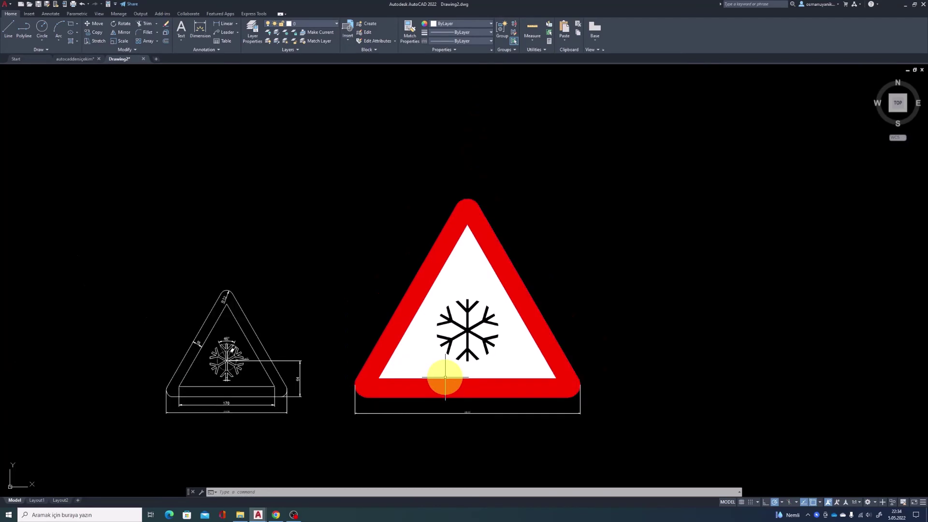
pyautogui.moveTo(445, 373)
pyautogui.mouseDown(button='middle')
pyautogui.moveTo(471, 349)
pyautogui.moveTo(447, 372)
pyautogui.mouseUp(button='middle')
pyautogui.scroll(2, 470, 348)
pyautogui.scroll(2, 468, 356)
pyautogui.scroll(-2, 474, 356)
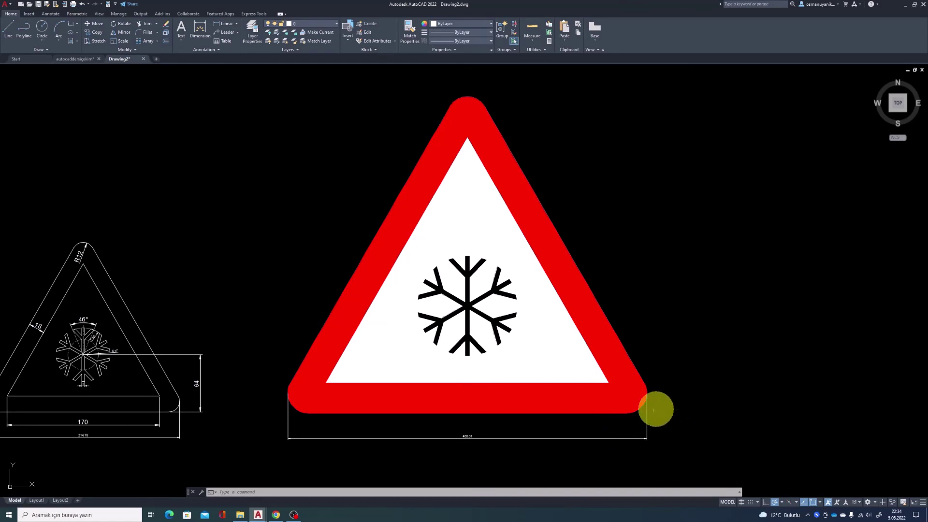
pyautogui.scroll(2, 493, 442)
pyautogui.moveTo(500, 433); pyautogui.dragTo(505, 440, button='middle')
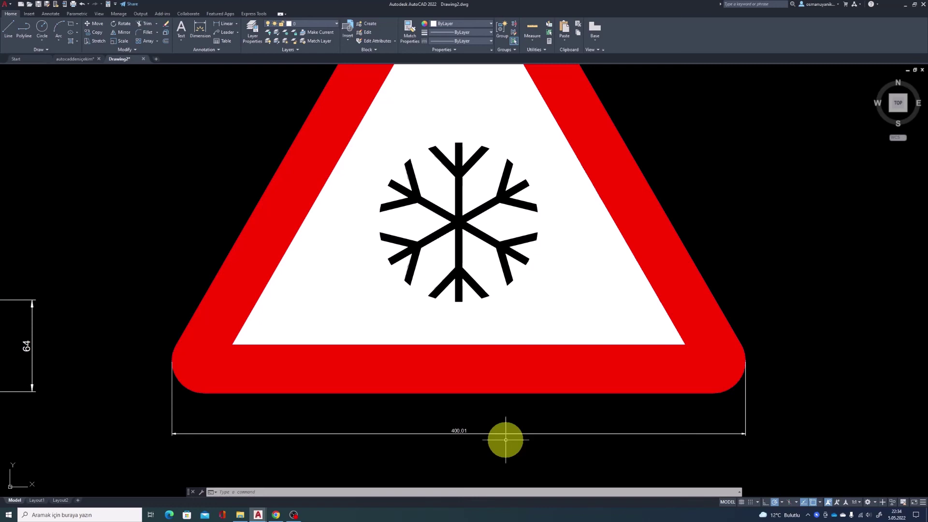
pyautogui.scroll(-2, 517, 435)
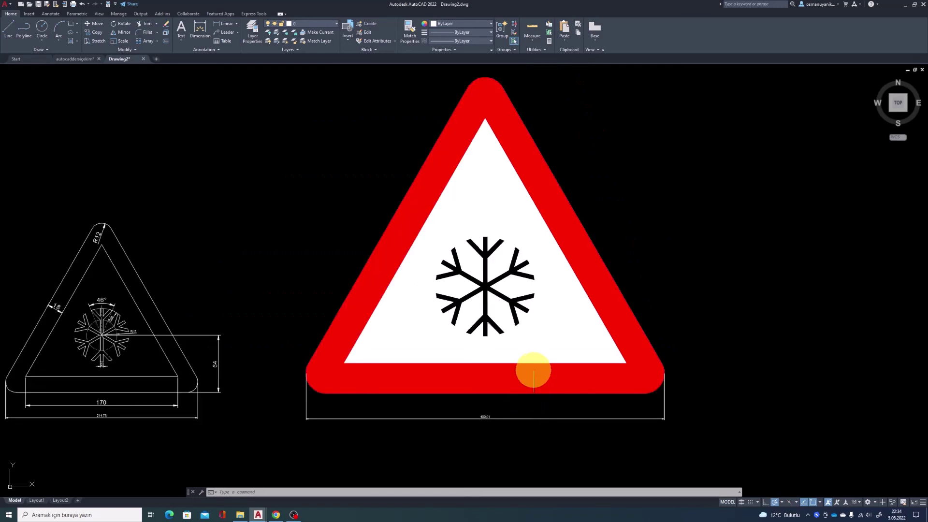